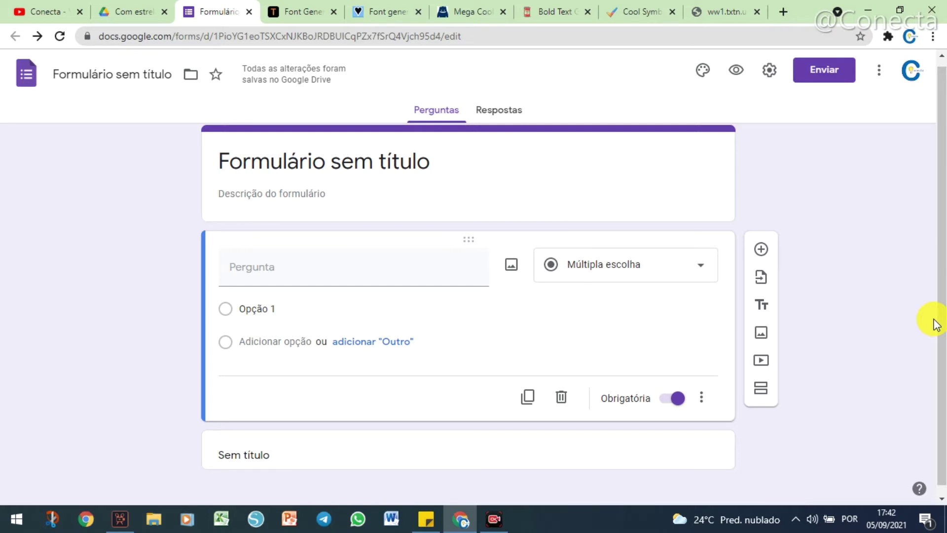
# Step: Bring up the sticky note listing the font generator links and move it over the form to review them
pyautogui.click(428, 518)
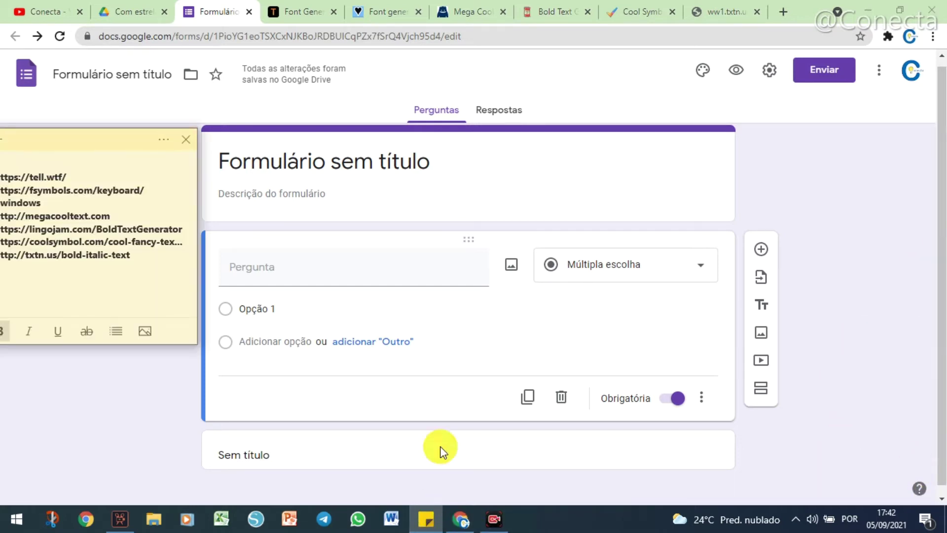
pyautogui.moveTo(107, 144); pyautogui.dragTo(821, 148)
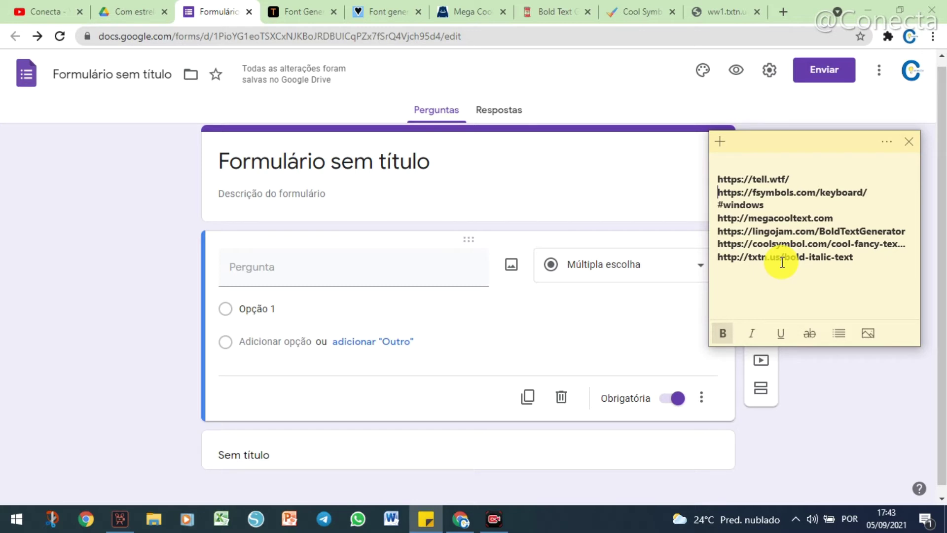
pyautogui.click(744, 179)
# Step: Switch to the tell.wtf font generator and enter the word "Geografia"
pyautogui.click(279, 14)
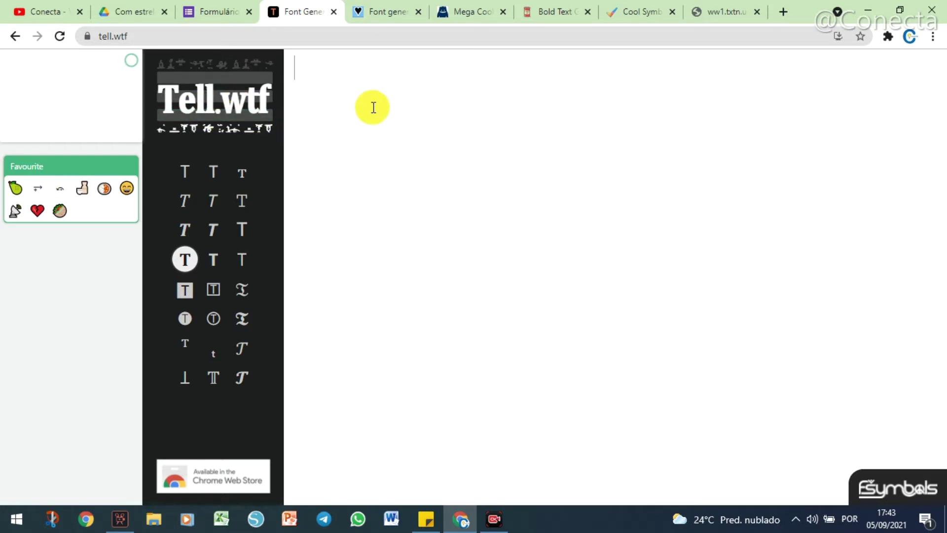
pyautogui.write('gEOGRAFIA')
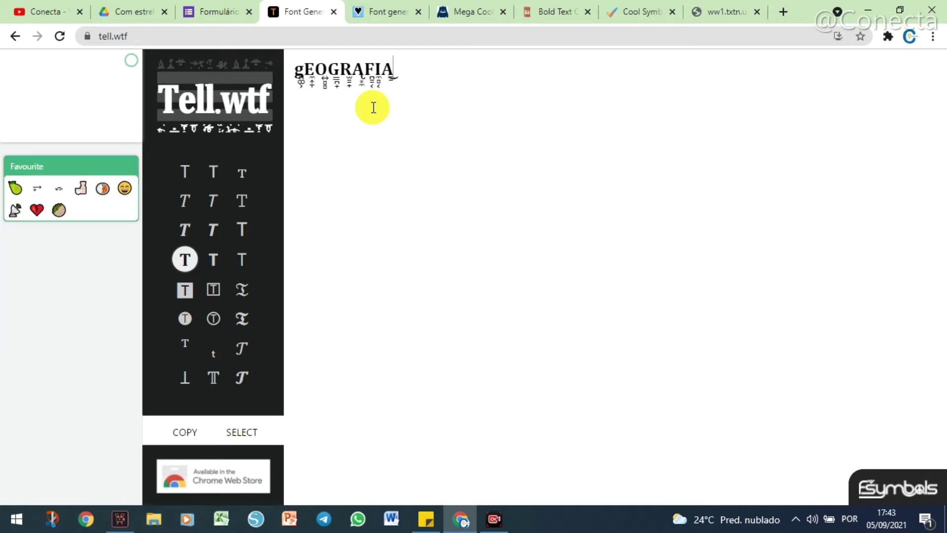
pyautogui.hotkey('ctrl', 'a')
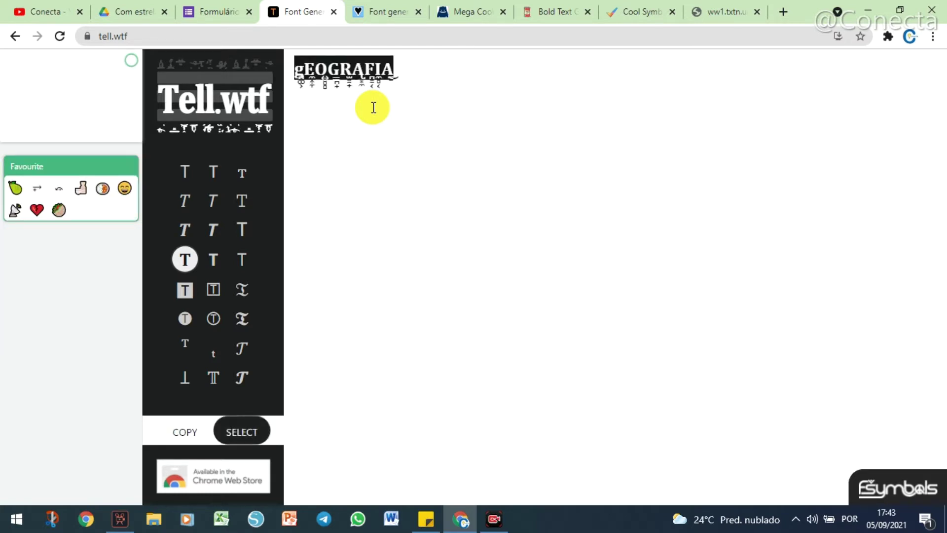
pyautogui.write('Geografia')
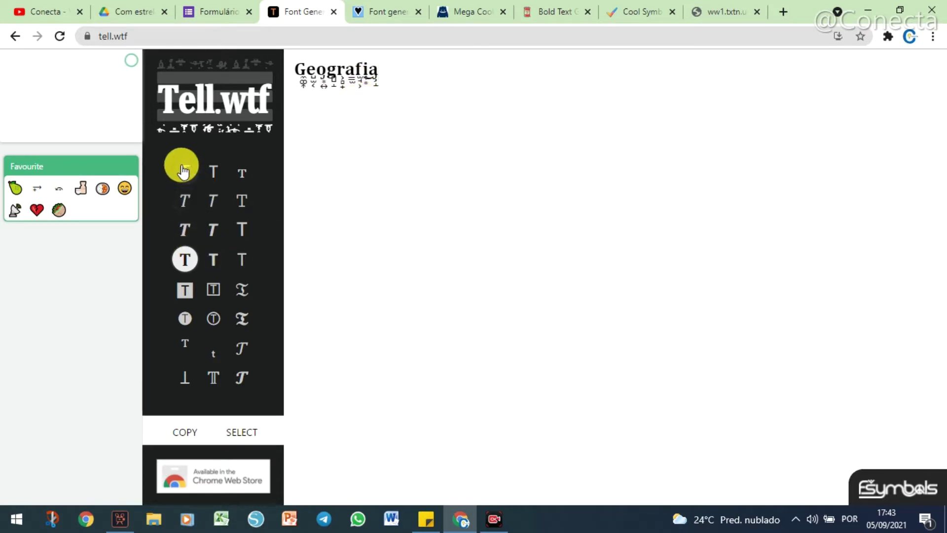
# Step: Choose the plain sans-serif style and replace the decorated word with an underlined "Geografia"
pyautogui.click(183, 170)
pyautogui.click(212, 172)
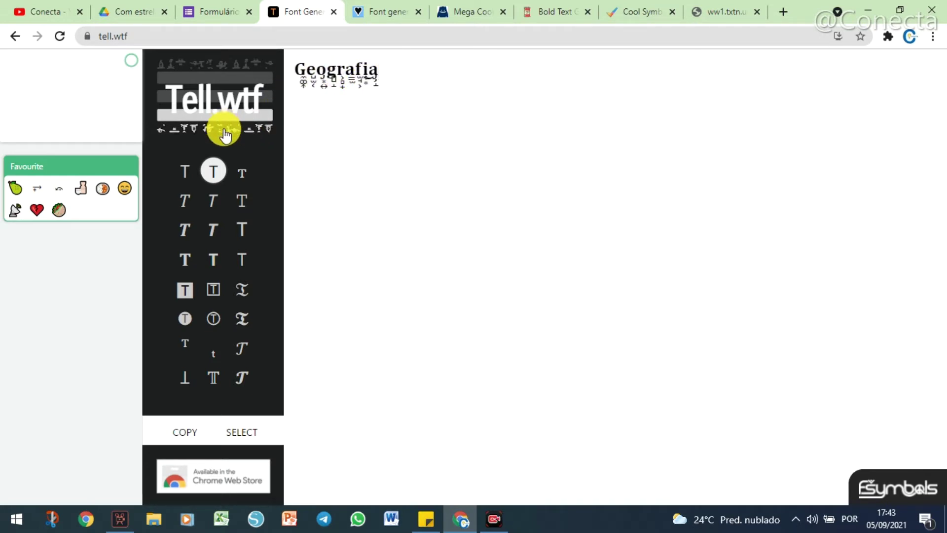
pyautogui.moveTo(295, 69); pyautogui.dragTo(427, 69)
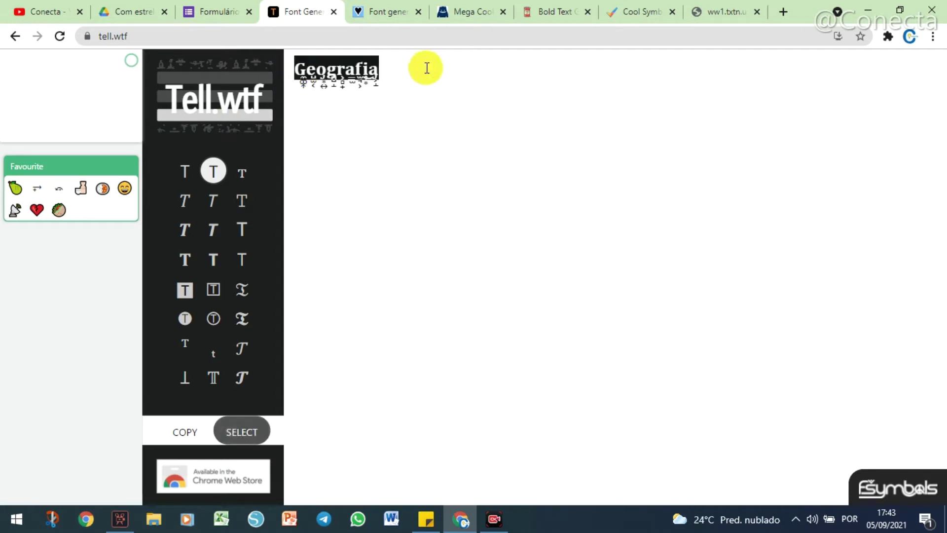
pyautogui.write('Ge')
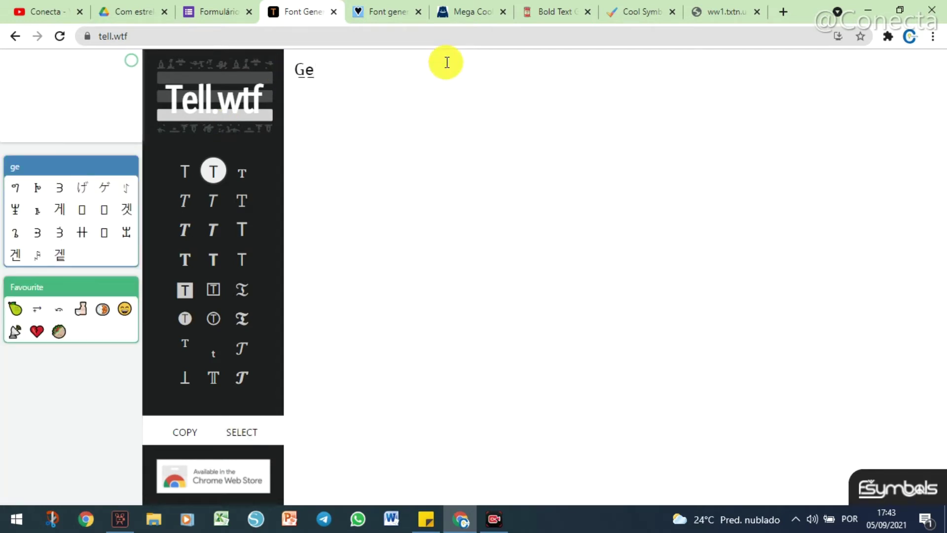
pyautogui.write('ografia')
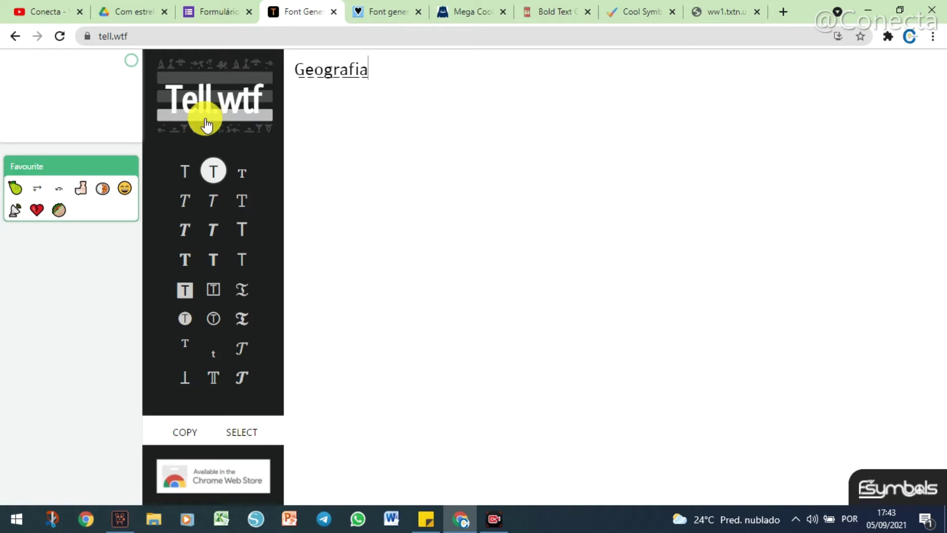
# Step: Replace the underline on the word "Geografia" with a strikethrough
pyautogui.click(228, 101)
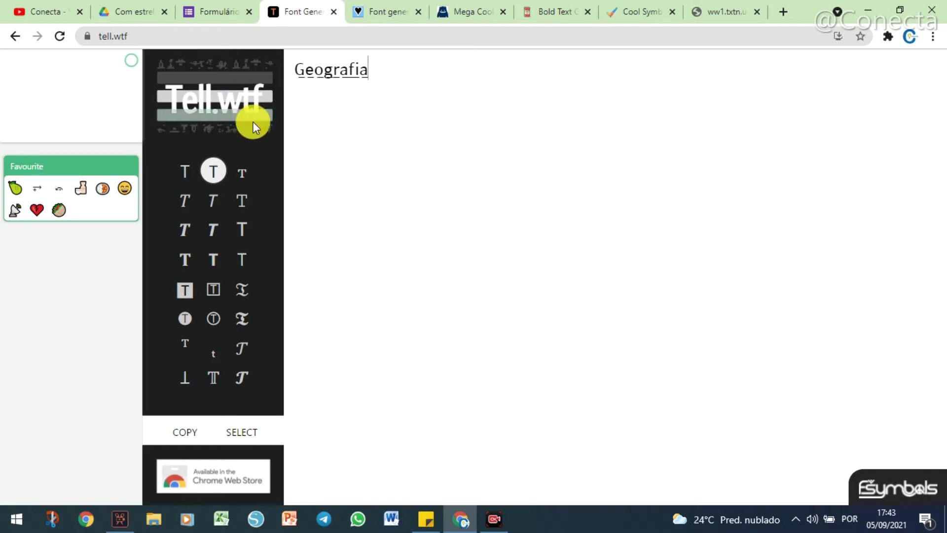
pyautogui.moveTo(295, 69); pyautogui.dragTo(370, 69)
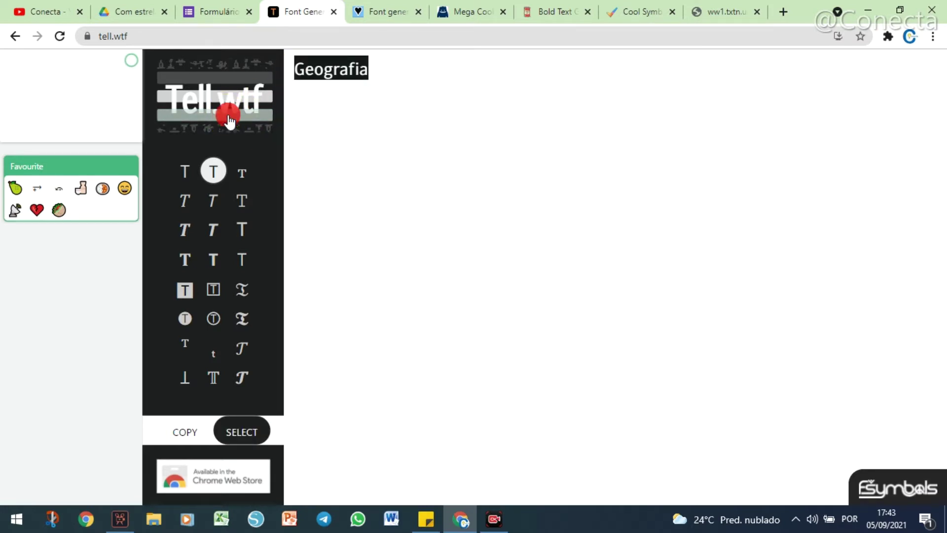
pyautogui.click(218, 95)
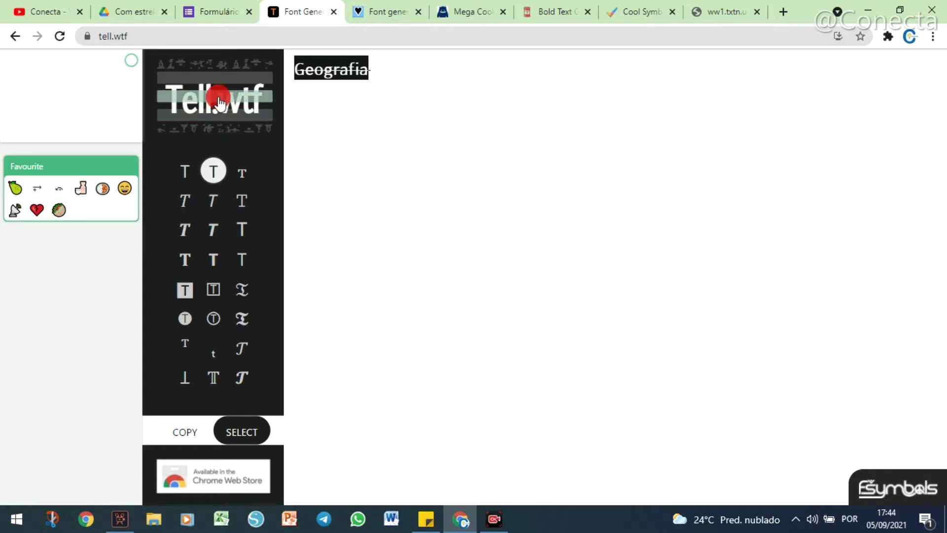
pyautogui.click(355, 110)
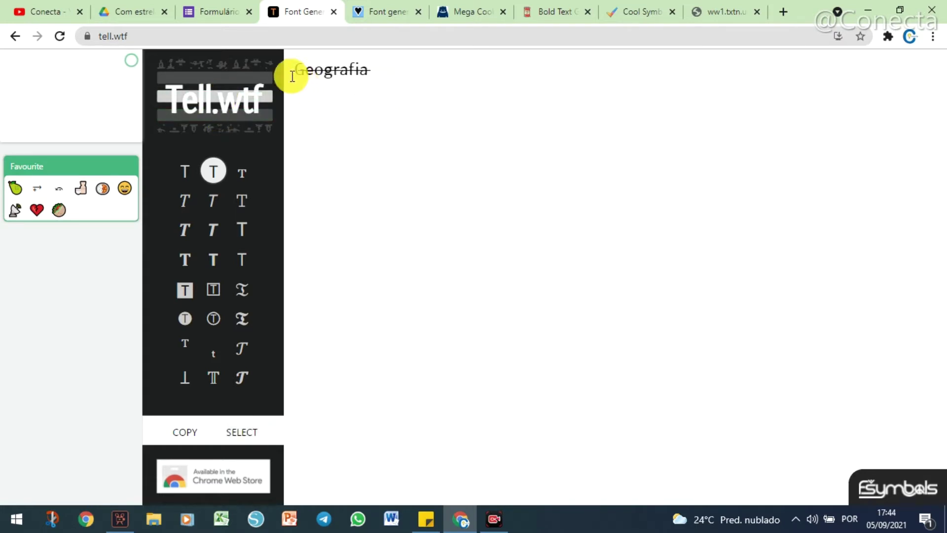
# Step: Remove the strikethrough from "Geografia" and put an overline on it instead
pyautogui.moveTo(296, 70); pyautogui.dragTo(383, 70)
pyautogui.click(229, 102)
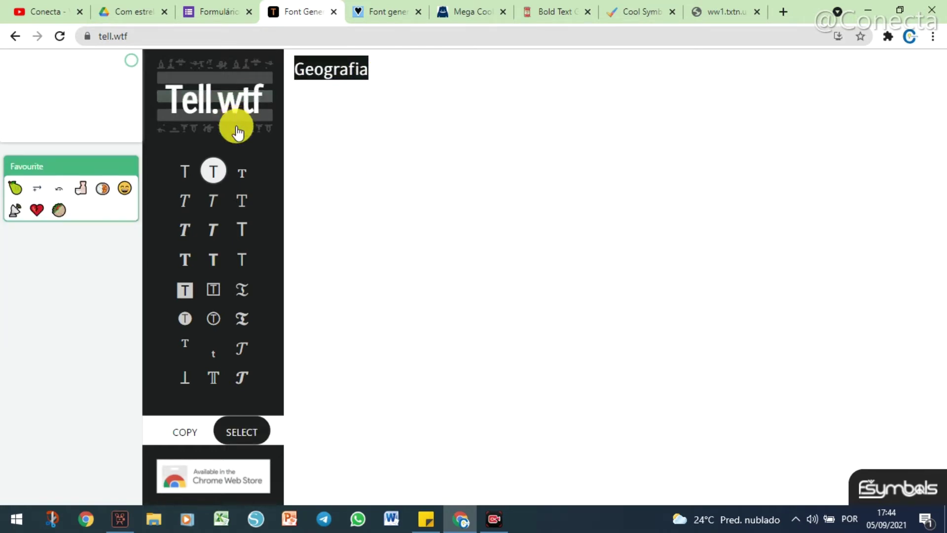
pyautogui.click(220, 81)
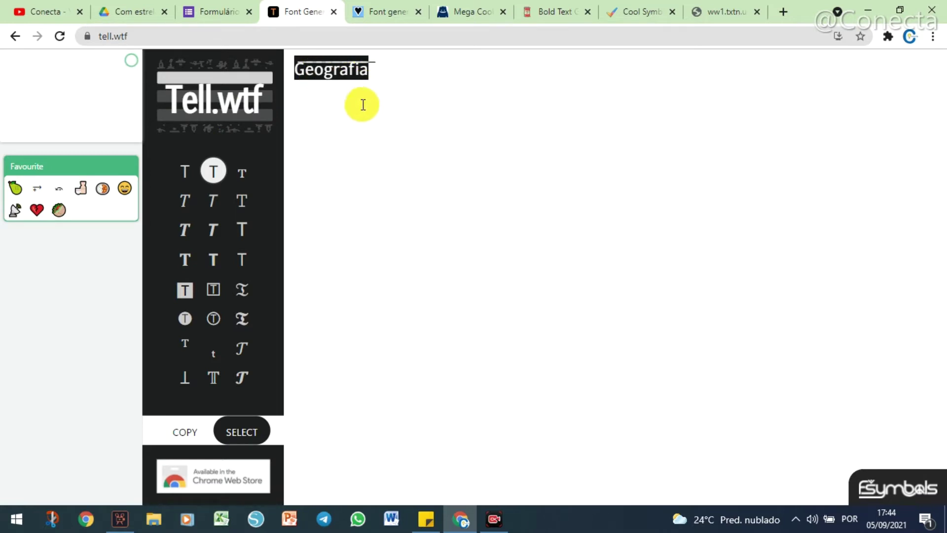
pyautogui.click(355, 119)
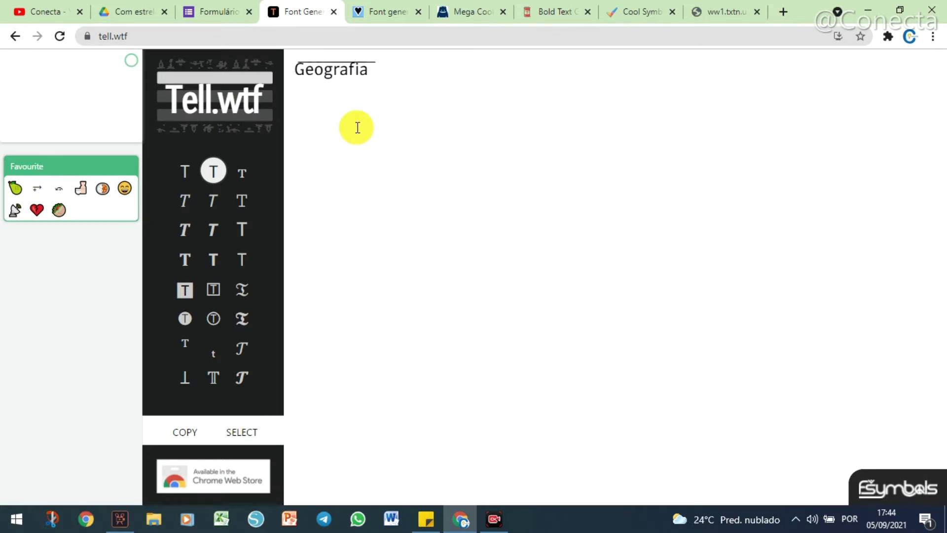
# Step: Set "Geografia" in the bold serif style without the overline and copy it
pyautogui.doubleClick(345, 78)
pyautogui.hotkey('ctrl', 'c')
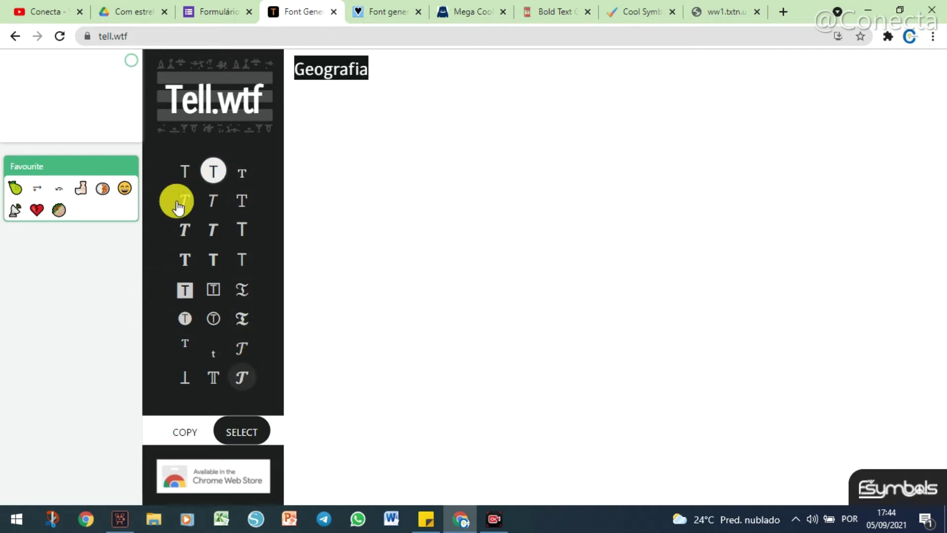
pyautogui.click(185, 266)
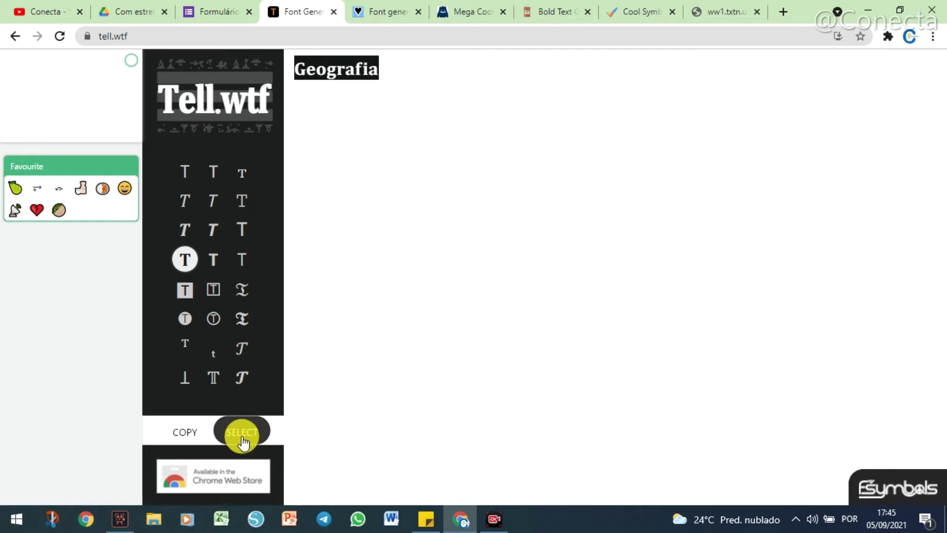
pyautogui.click(364, 143)
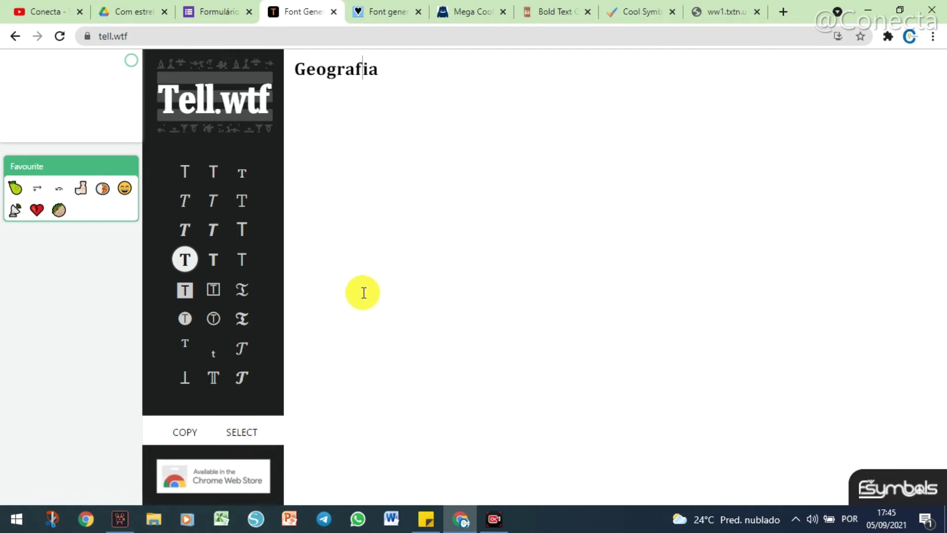
pyautogui.click(244, 433)
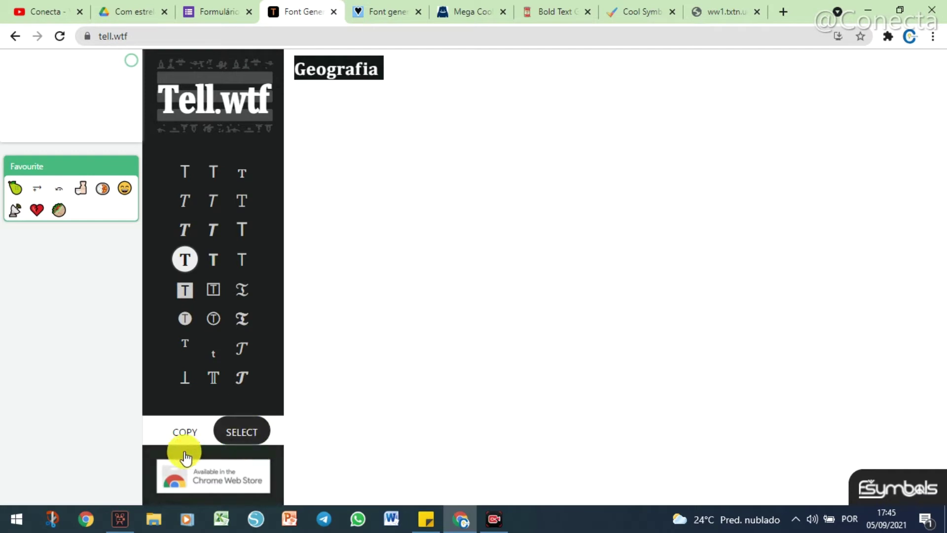
pyautogui.click(184, 432)
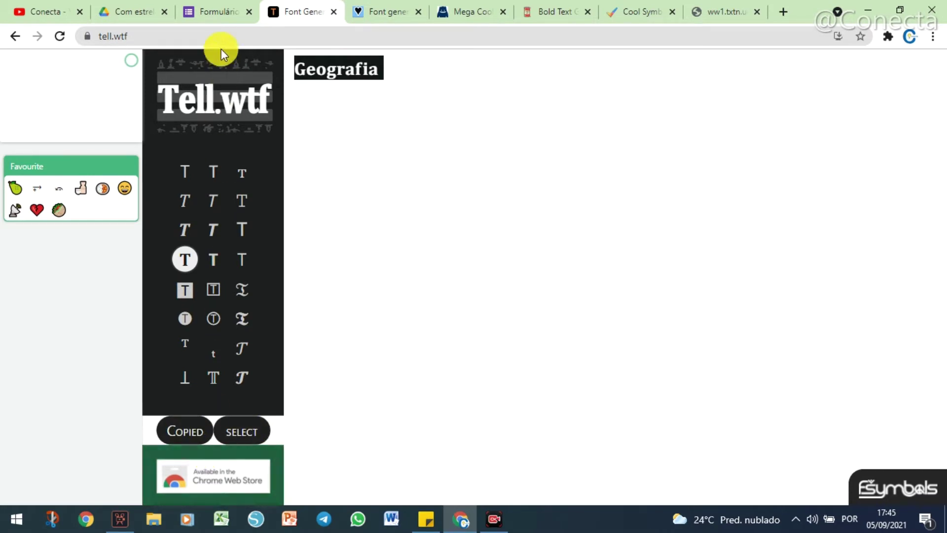
# Step: Switch to the Google Forms tab and paste the bold "Geografia" as the text of the multiple-choice question
pyautogui.click(224, 13)
pyautogui.click(451, 177)
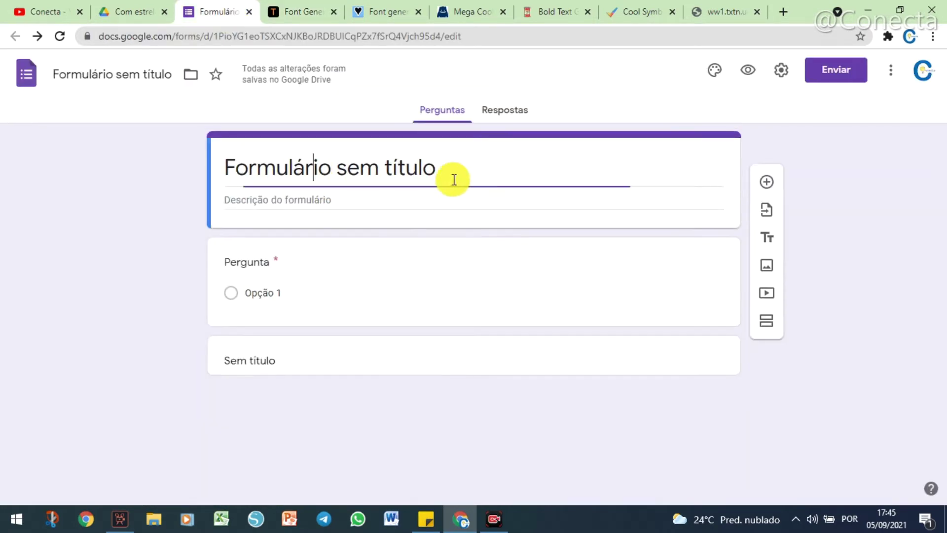
pyautogui.moveTo(449, 177); pyautogui.dragTo(186, 173)
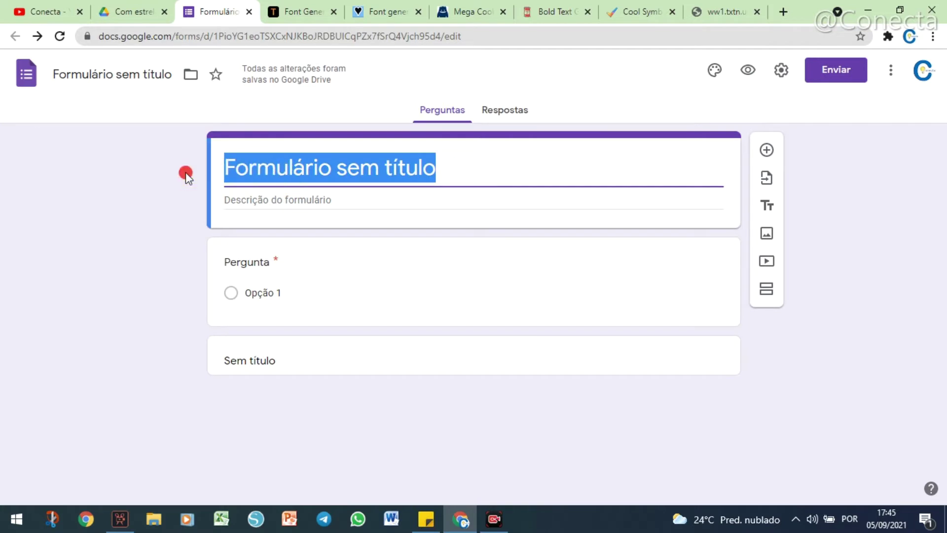
pyautogui.click(250, 260)
pyautogui.rightClick(284, 271)
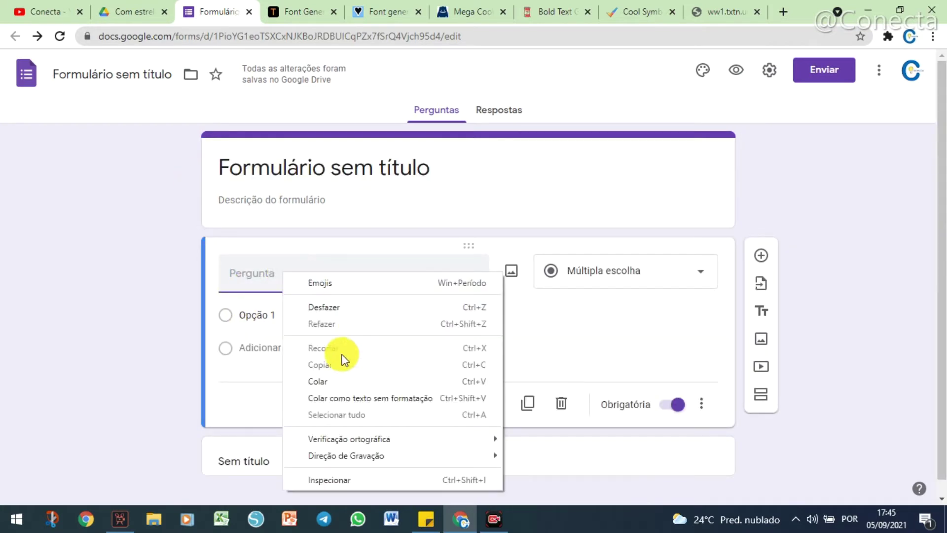
pyautogui.click(328, 384)
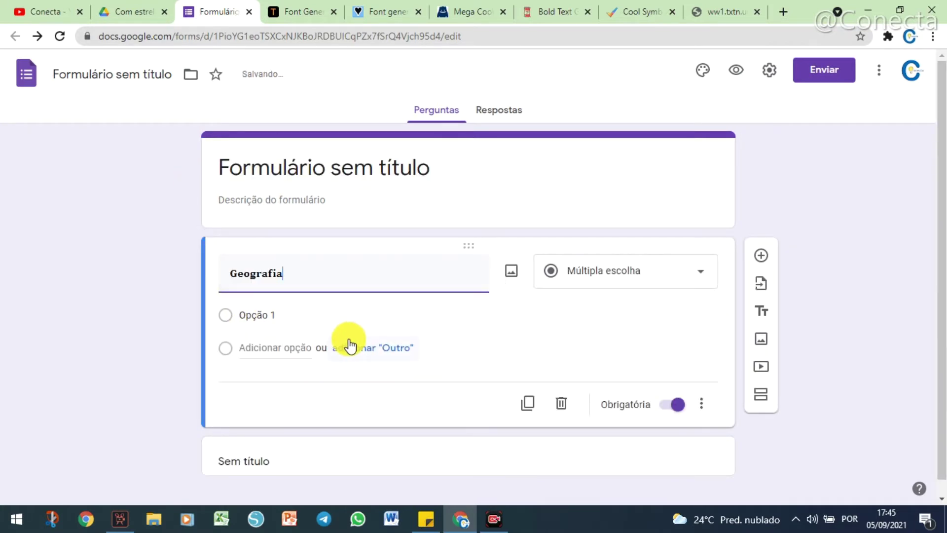
# Step: Add plain filler text after the bold word in the question: a run of m's followed by "jnhhggggffdgfghghgh"
pyautogui.write('mmmmmmmmm')
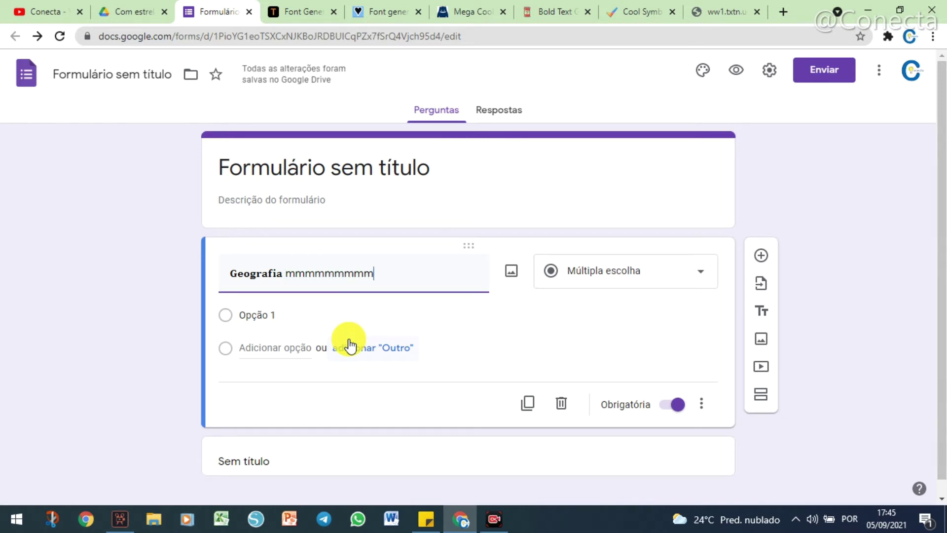
pyautogui.write('jnhhggggffd')
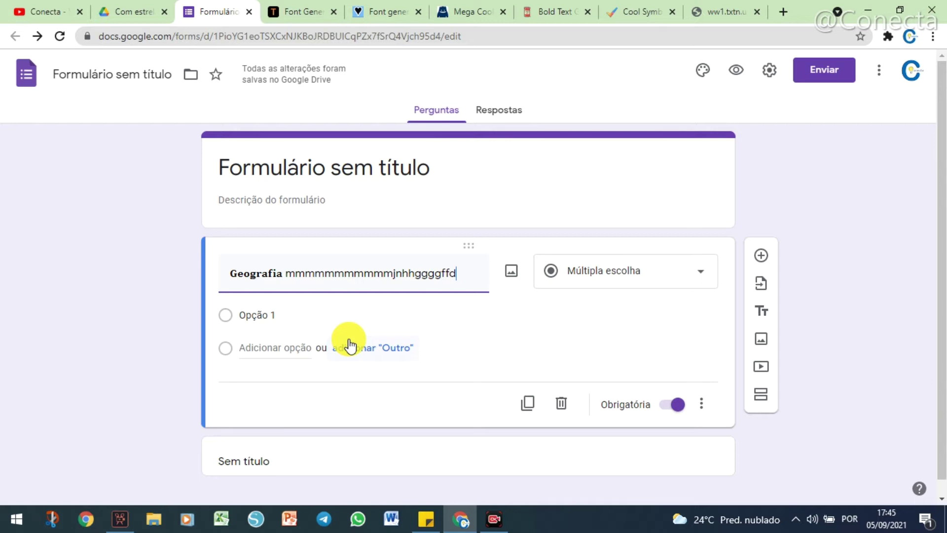
pyautogui.write('gfghghgh')
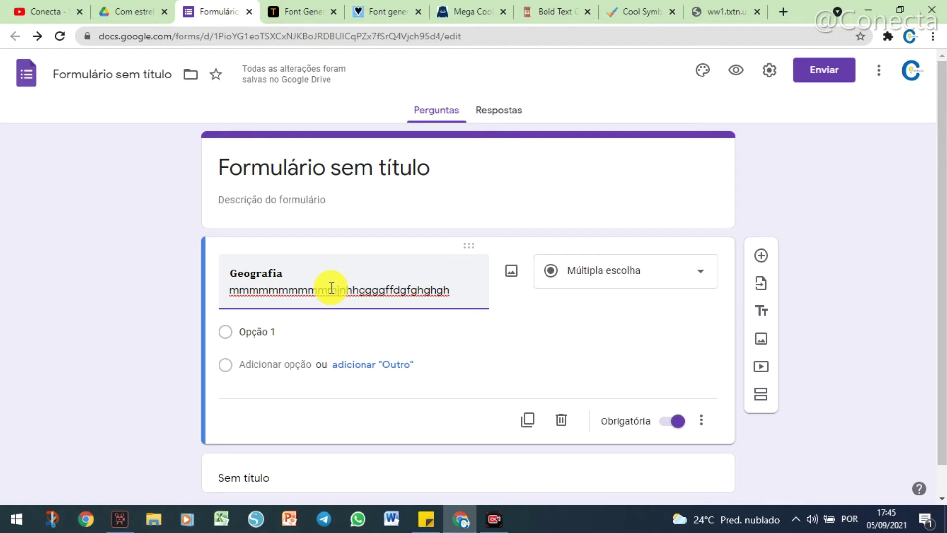
# Step: Return to the tell.wtf generator and check the list of extensions installed in the browser
pyautogui.click(315, 14)
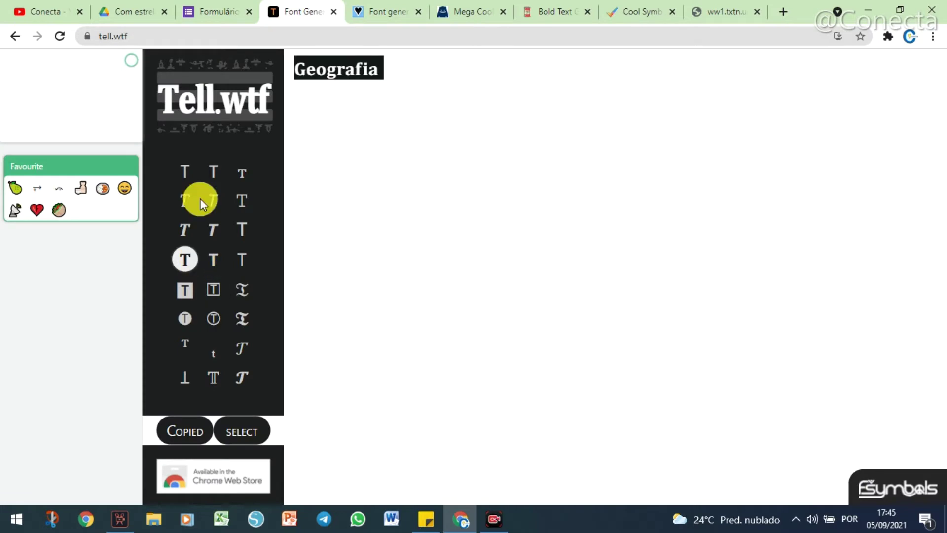
pyautogui.click(394, 108)
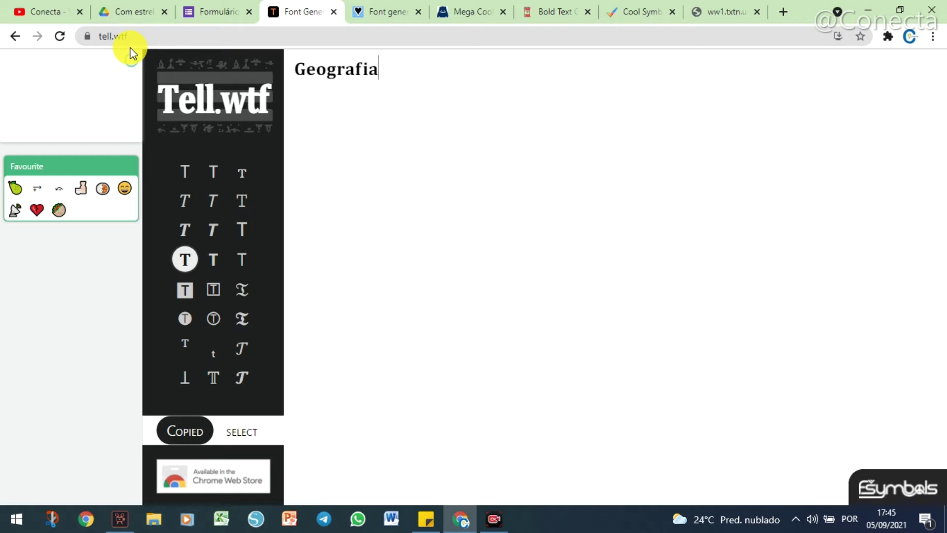
pyautogui.click(886, 37)
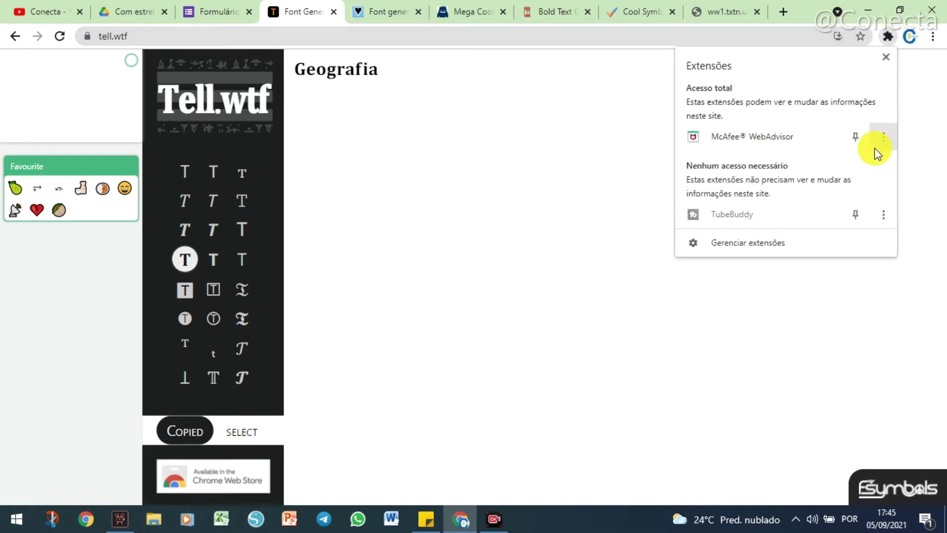
pyautogui.click(616, 176)
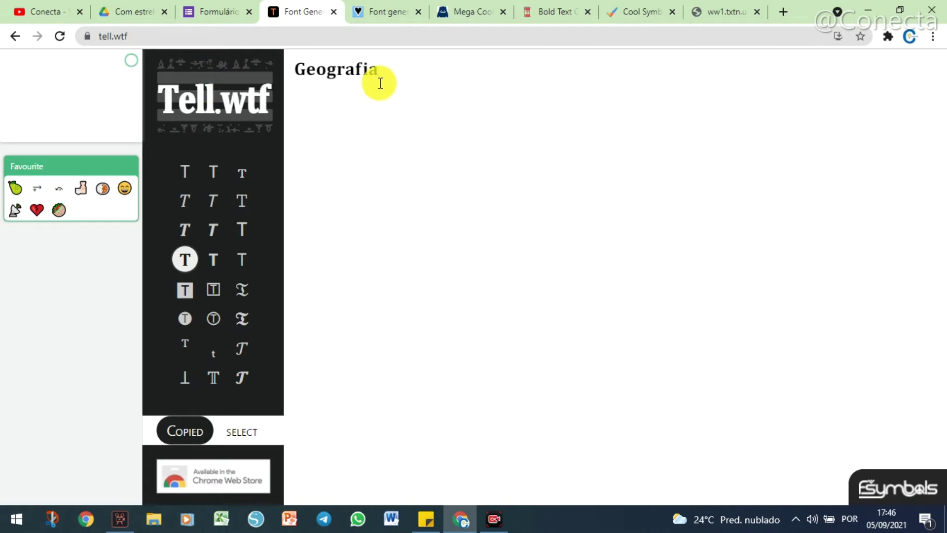
# Step: Open Google in a new tab, switch to another signed-in account and check the browser's installed extensions
pyautogui.click(784, 12)
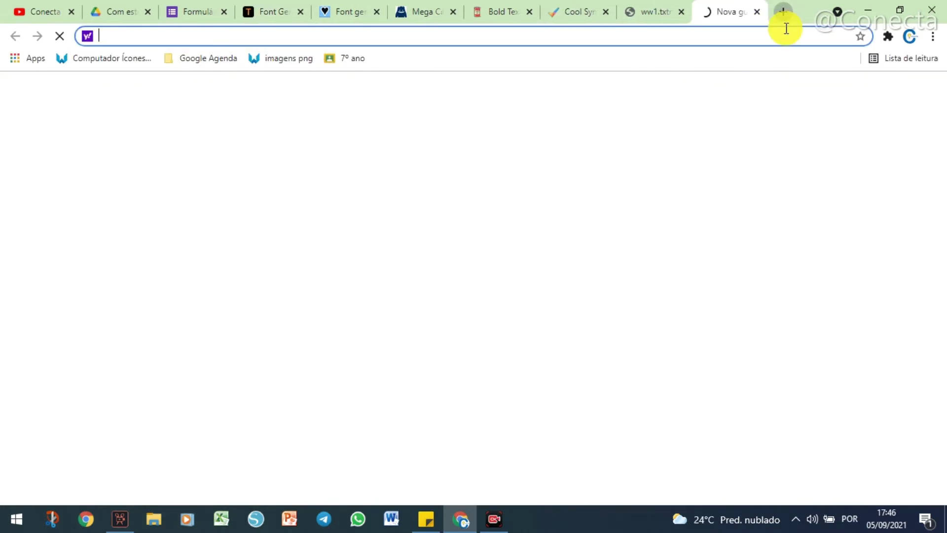
pyautogui.click(434, 239)
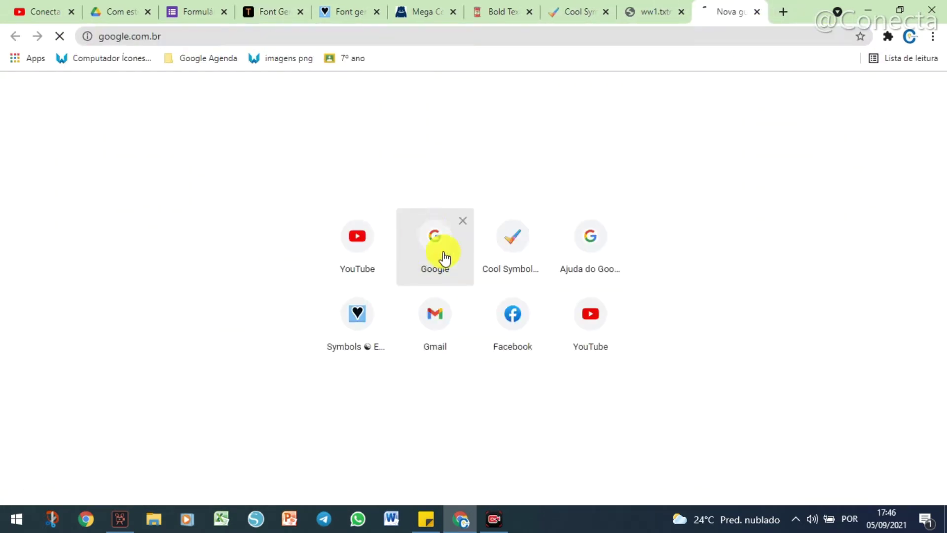
pyautogui.click(927, 74)
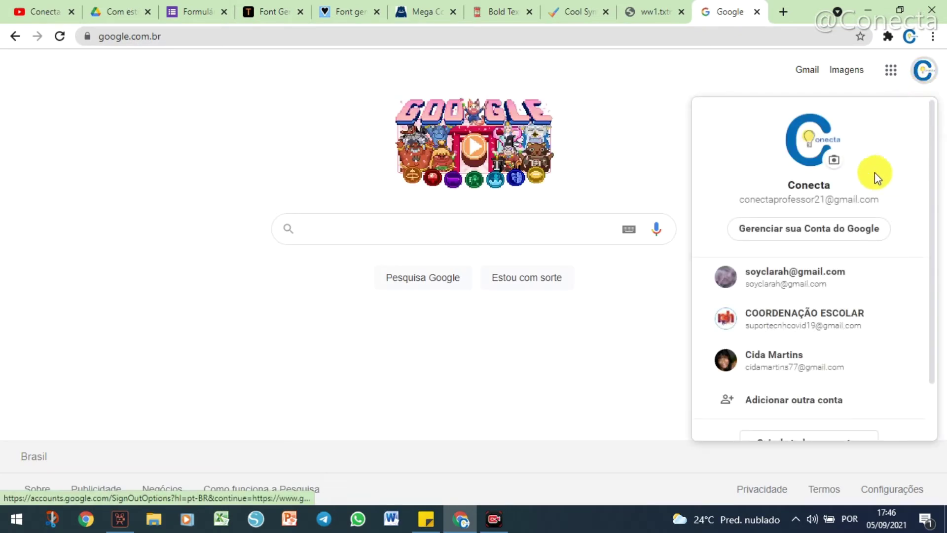
pyautogui.click(729, 358)
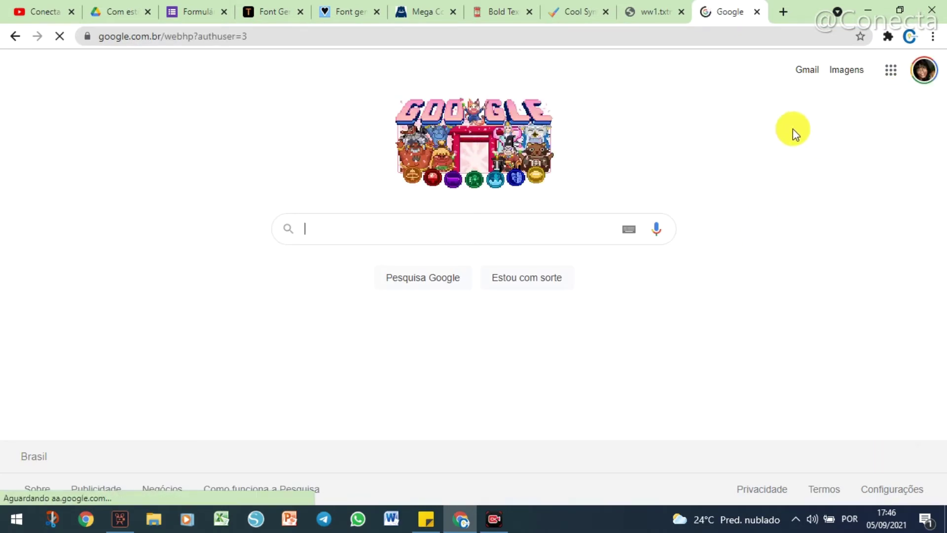
pyautogui.click(895, 41)
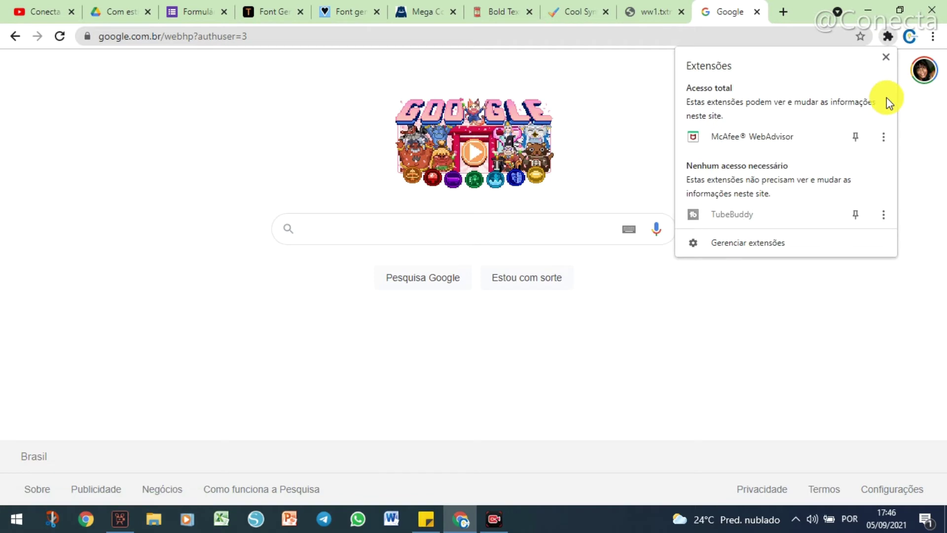
# Step: Open a browser window under another Chrome profile and check its extension list for TELL.WTF
pyautogui.click(911, 37)
pyautogui.click(759, 376)
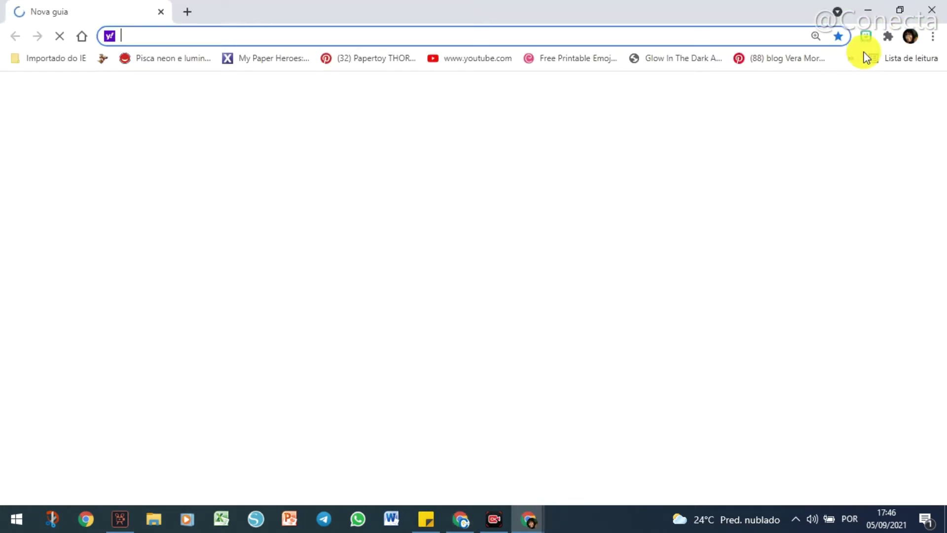
pyautogui.click(889, 37)
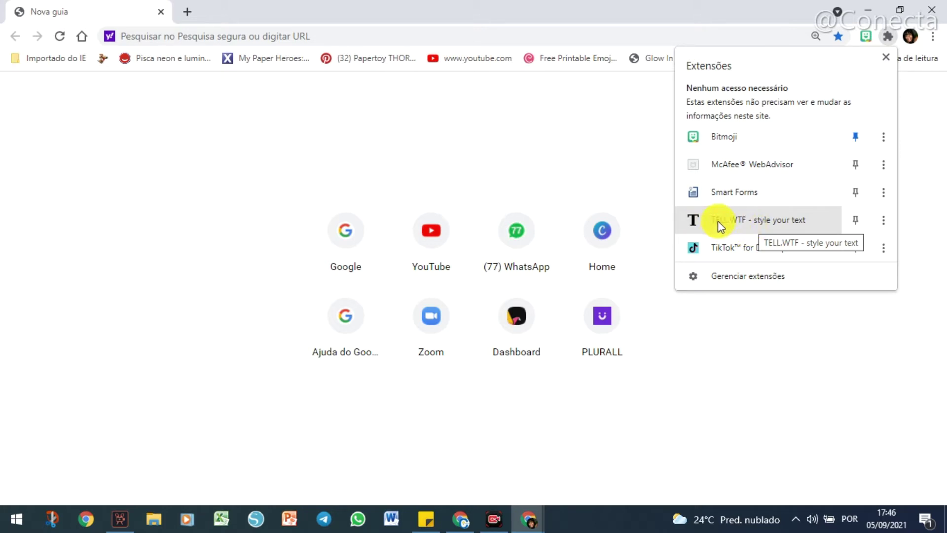
# Step: Search Google for "google chrome extensões" and open the Chrome Web Store result "Extensões para todos os dias"
pyautogui.click(357, 228)
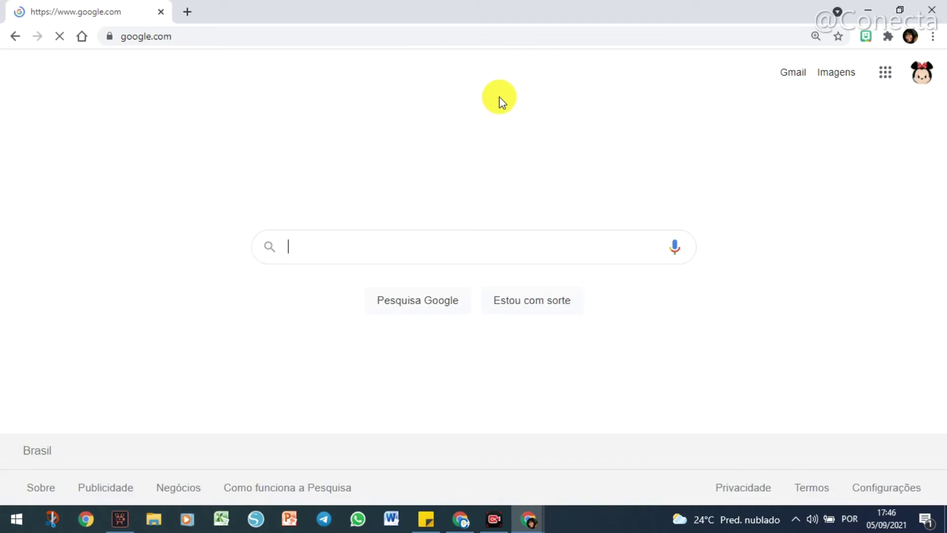
pyautogui.click(349, 245)
pyautogui.write('go')
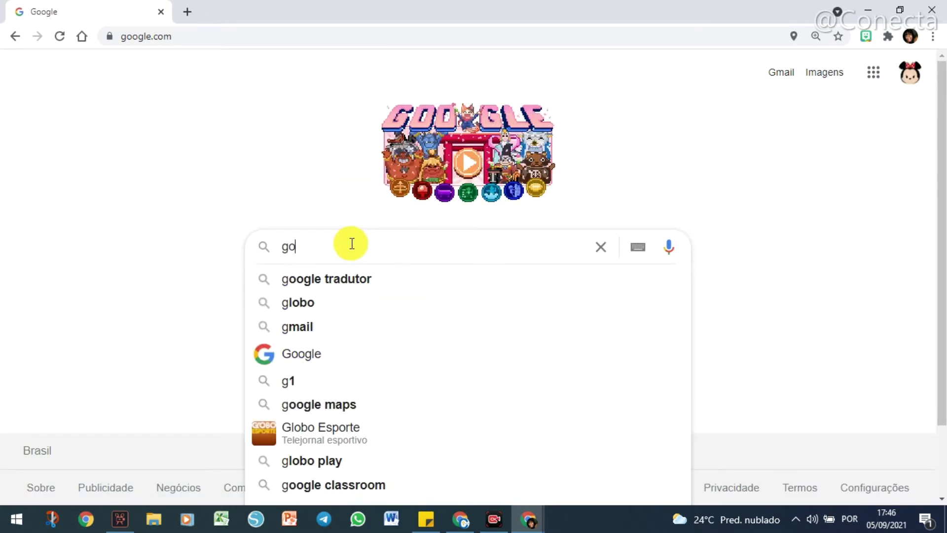
pyautogui.write('ogle c')
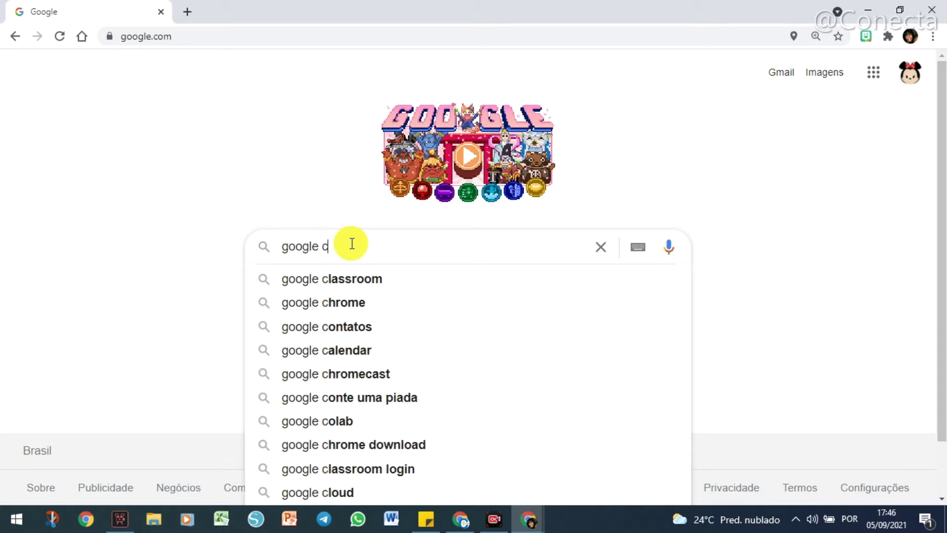
pyautogui.write('hrome extensões')
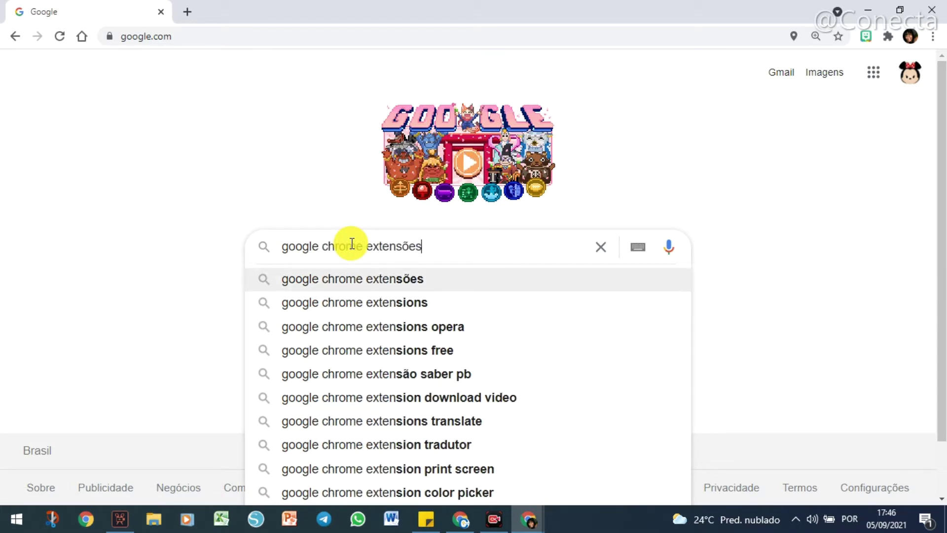
pyautogui.press('Return')
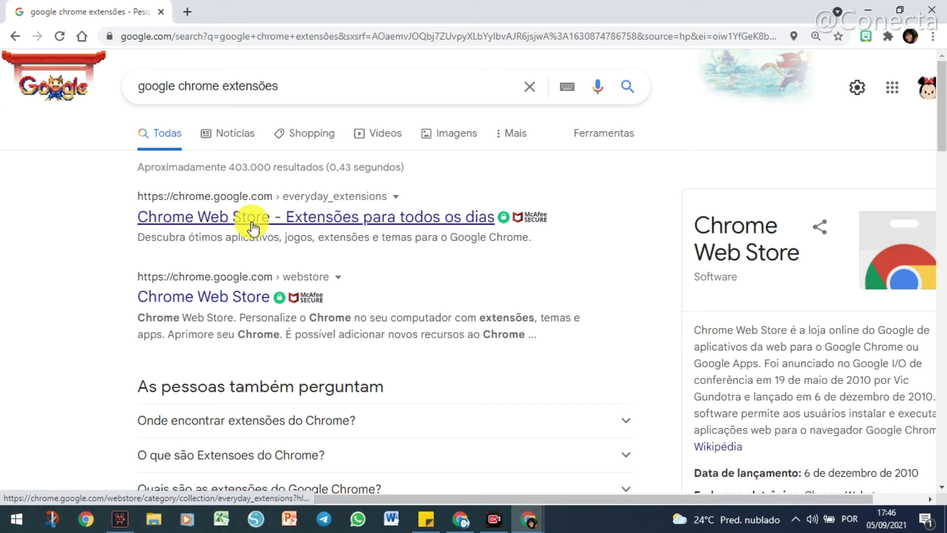
pyautogui.click(332, 217)
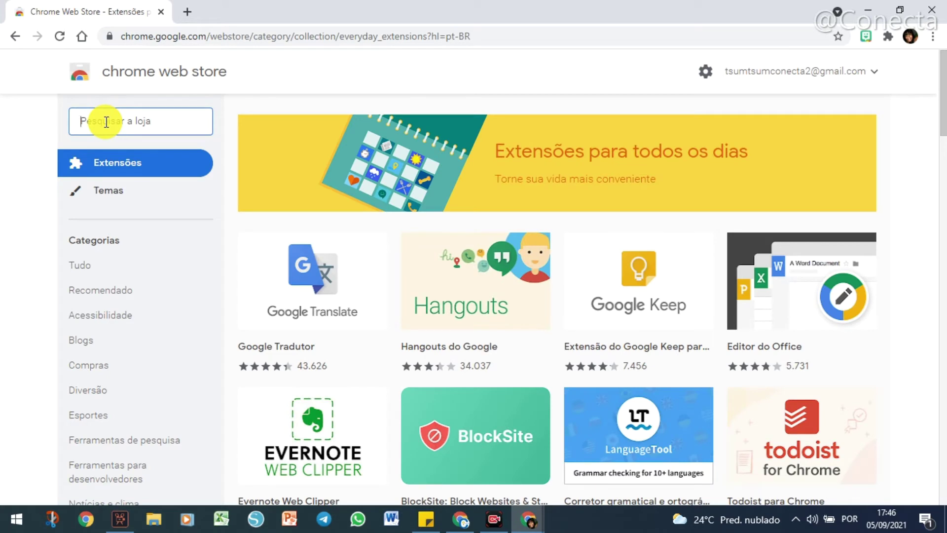
# Step: Search the Chrome Web Store for "tell.wtf" and open the page of the "TELL.WTF - style your text" extension
pyautogui.write('ww')
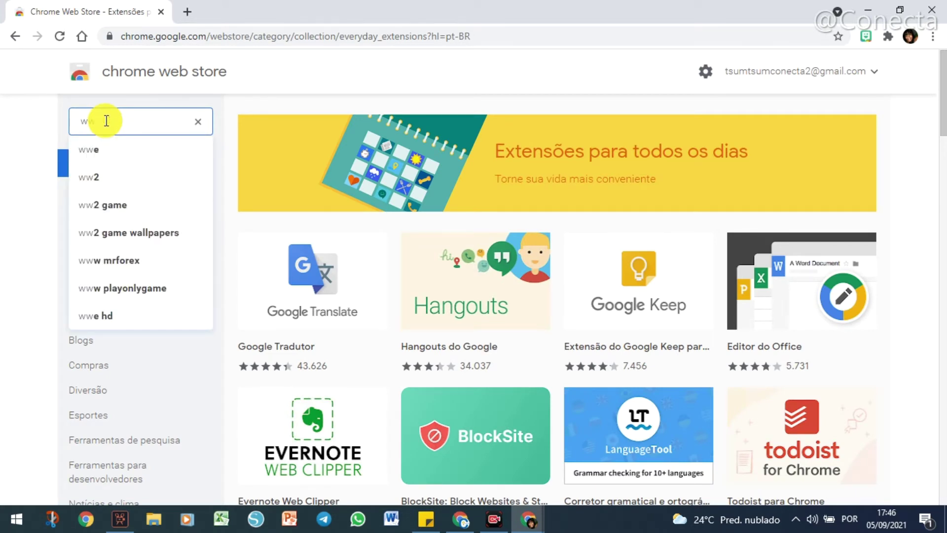
pyautogui.click(886, 39)
pyautogui.click(885, 38)
pyautogui.moveTo(130, 121); pyautogui.dragTo(3, 116)
pyautogui.write('tell wt')
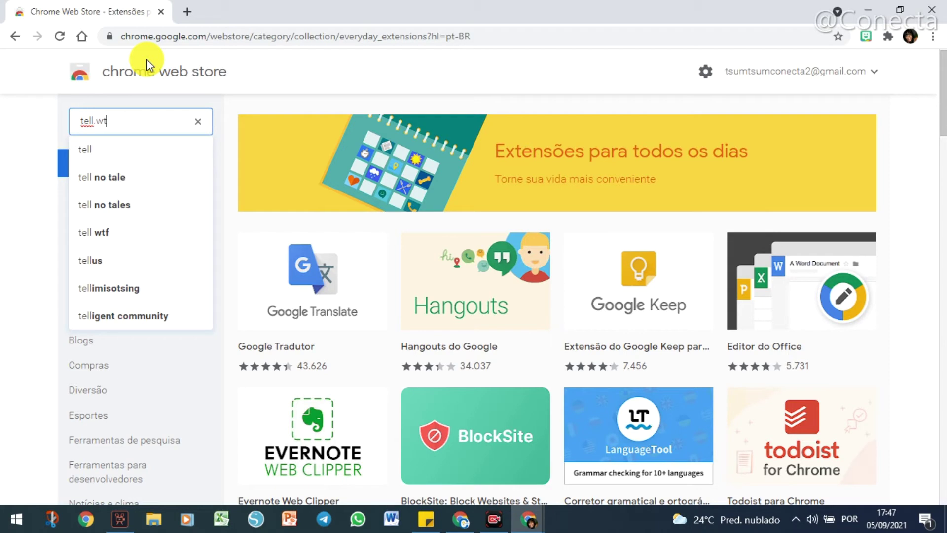
pyautogui.press('Return')
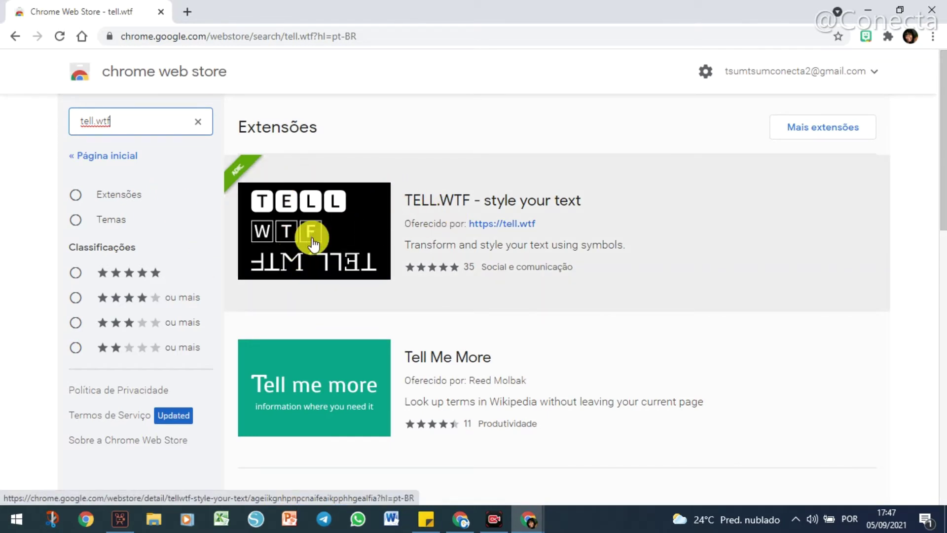
pyautogui.click(423, 203)
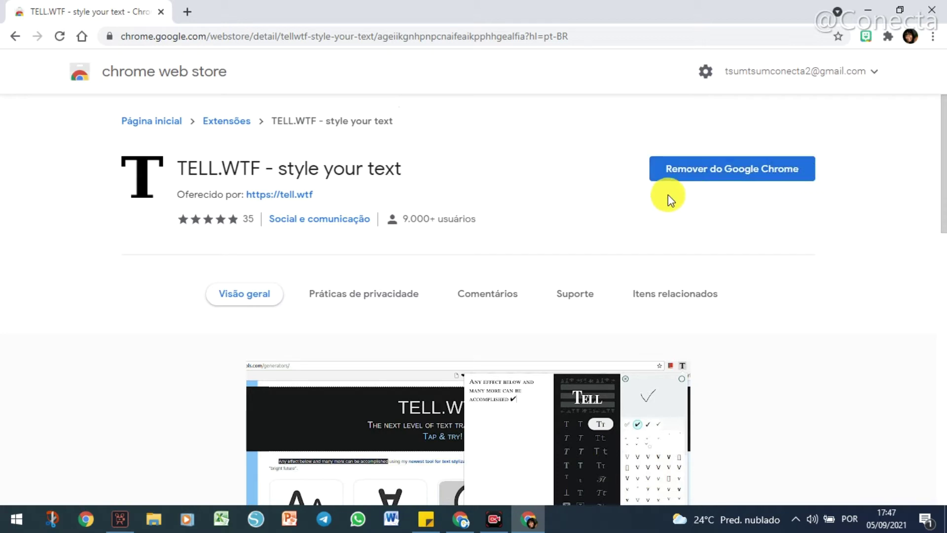
# Step: Launch the "TELL.WTF - style your text" extension from the browser's installed extensions
pyautogui.click(887, 37)
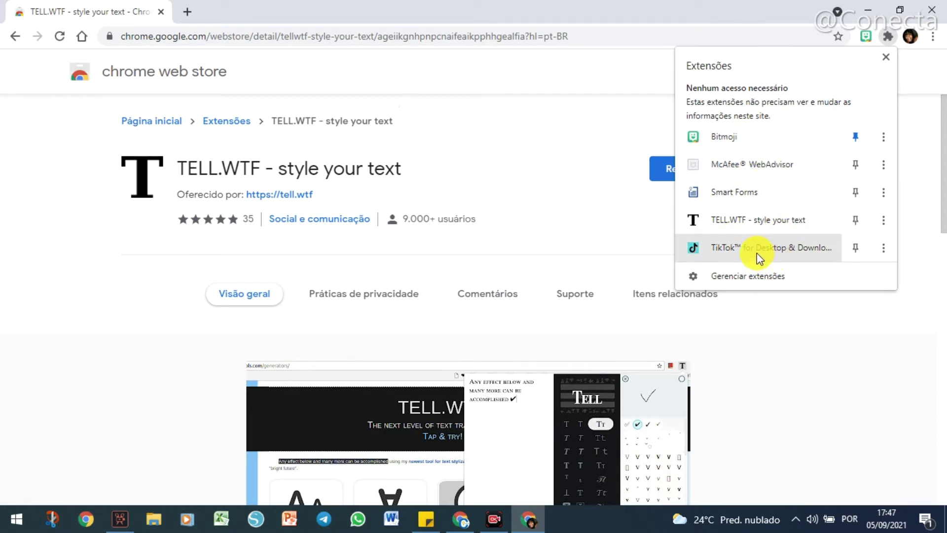
pyautogui.click(546, 222)
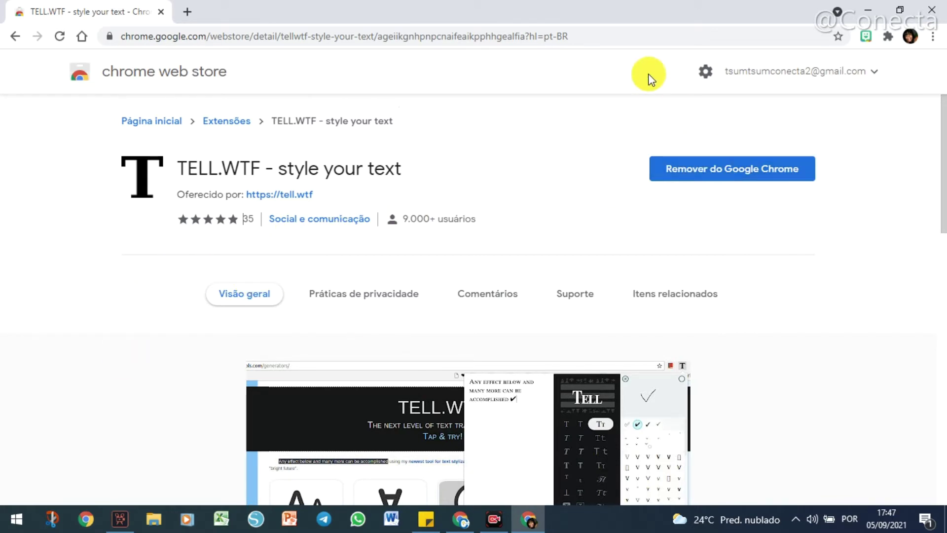
pyautogui.click(887, 35)
pyautogui.click(735, 221)
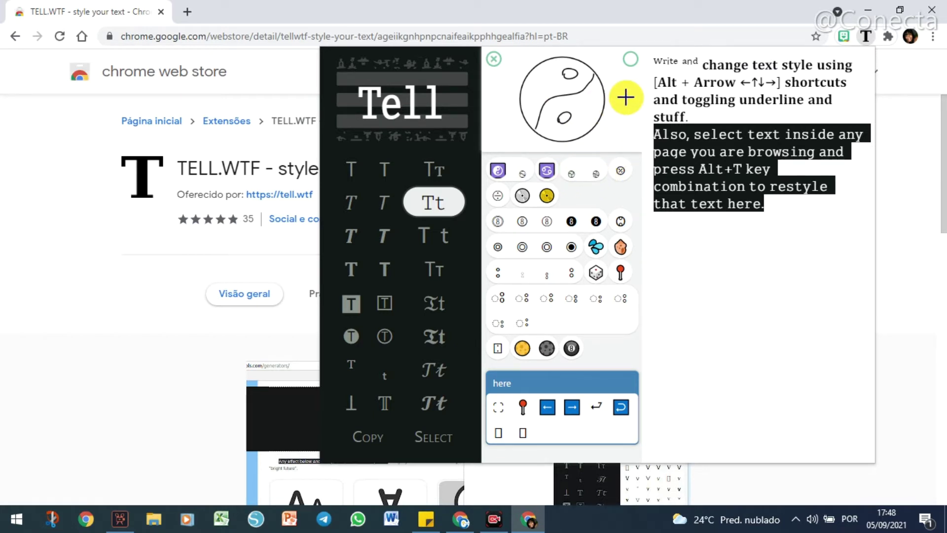
# Step: Clear the extension's symbol sketch, draw a heart freehand and browse the matching symbols
pyautogui.click(631, 59)
pyautogui.click(494, 60)
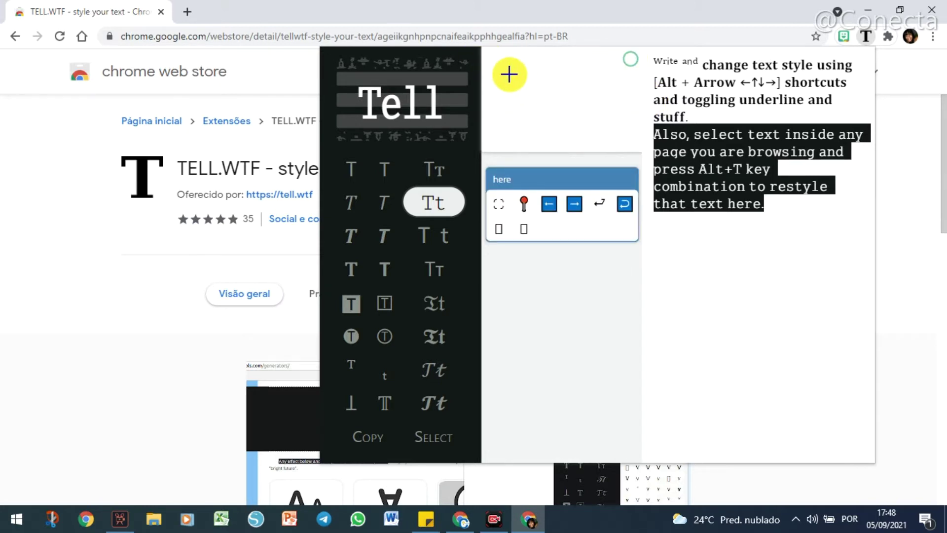
pyautogui.moveTo(510, 70)
pyautogui.mouseDown()
pyautogui.moveTo(544, 94)
pyautogui.moveTo(575, 80)
pyautogui.moveTo(530, 110)
pyautogui.moveTo(516, 70)
pyautogui.mouseUp()
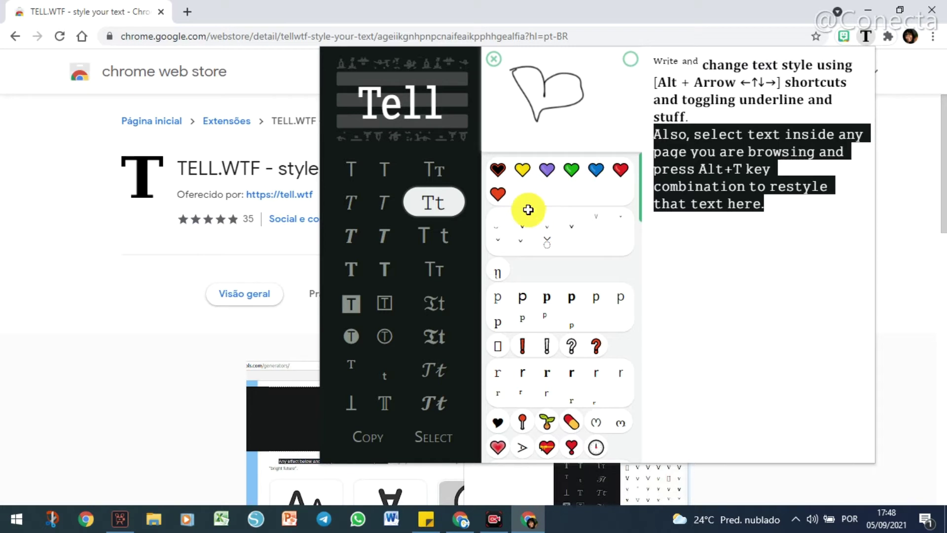
pyautogui.scroll(-10, 568, 336)
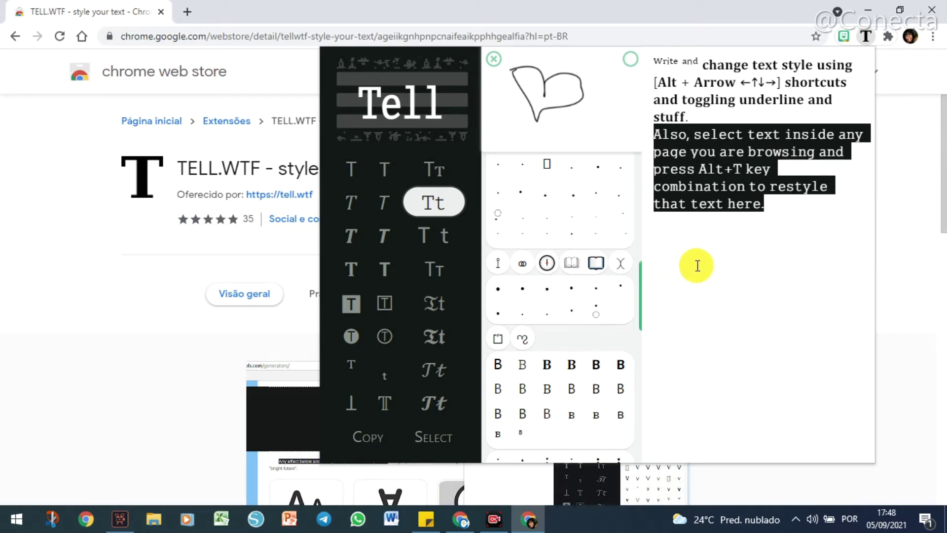
# Step: Replace all the sample text in the extension's editor with "Geografia"
pyautogui.click(797, 214)
pyautogui.hotkey('ctrl', 'a')
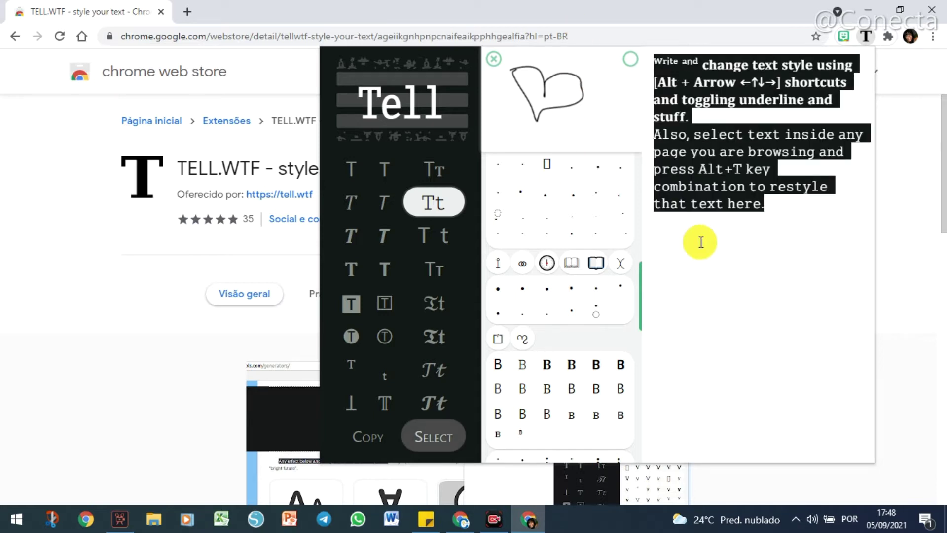
pyautogui.press('BackSpace')
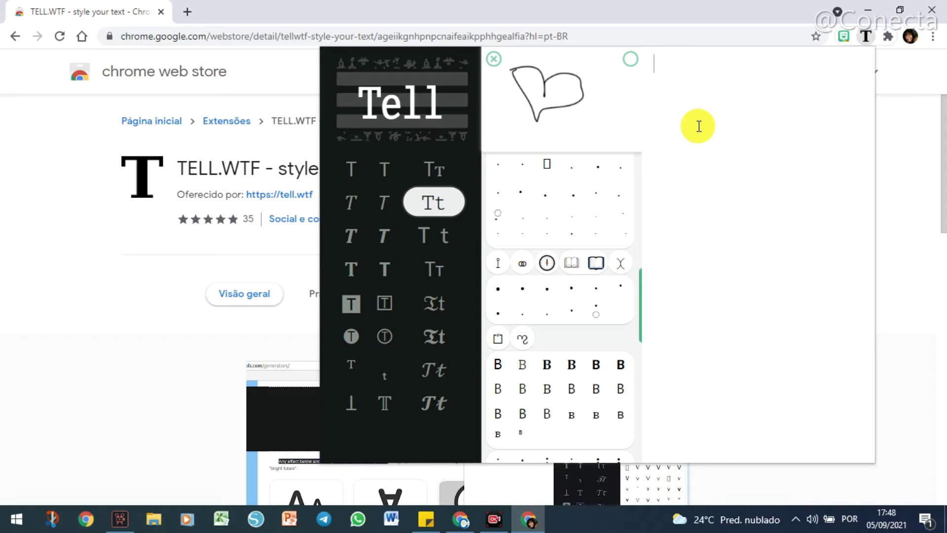
pyautogui.write('Geo')
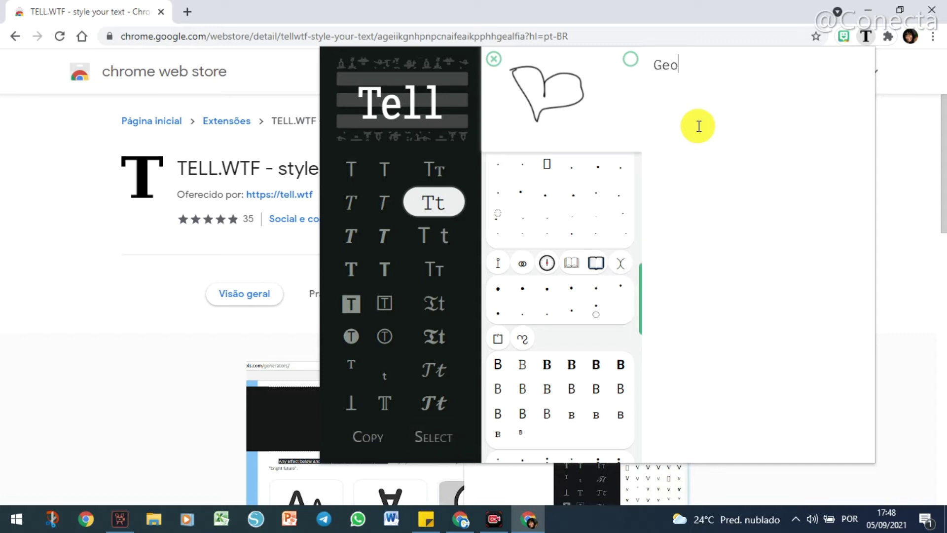
pyautogui.write('grafia')
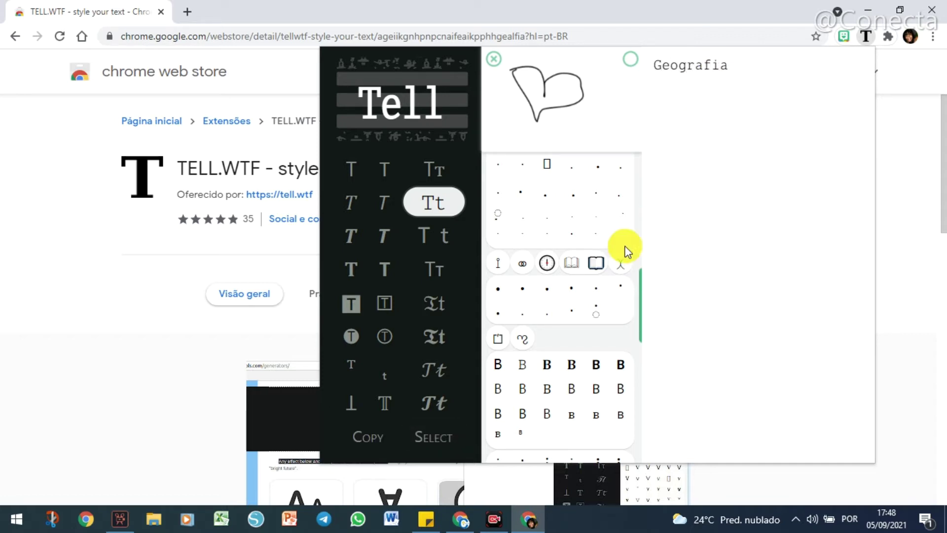
# Step: Try the bold italic serif style on "Geografia", set the word in the bold serif style and copy it
pyautogui.click(434, 435)
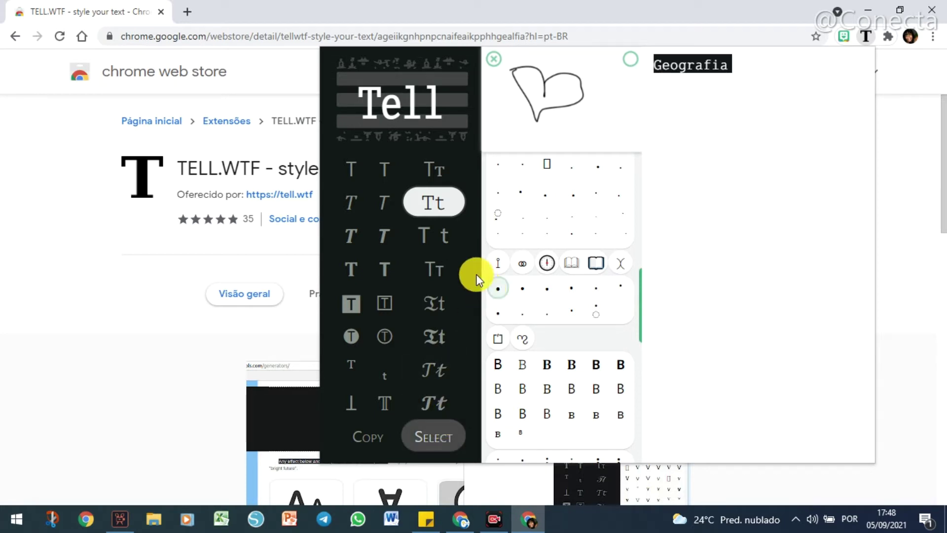
pyautogui.click(351, 241)
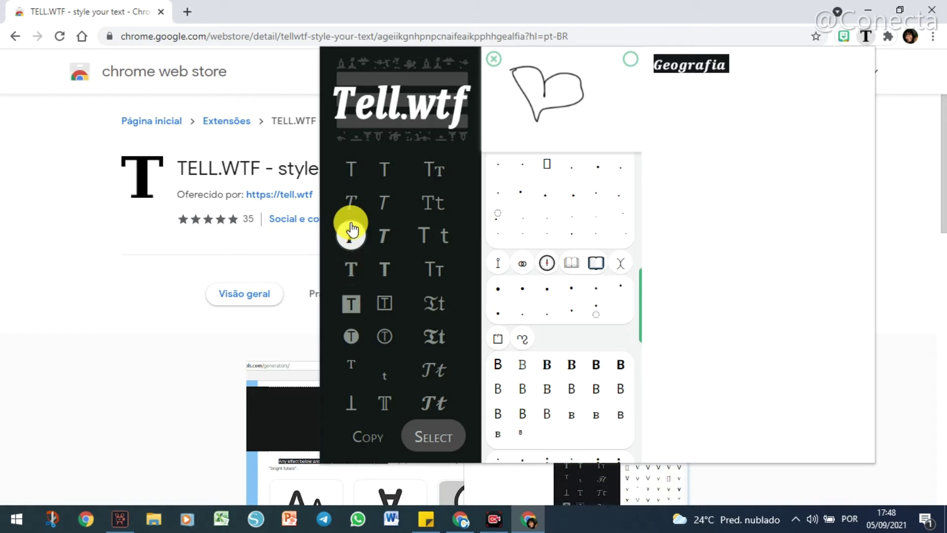
pyautogui.click(356, 271)
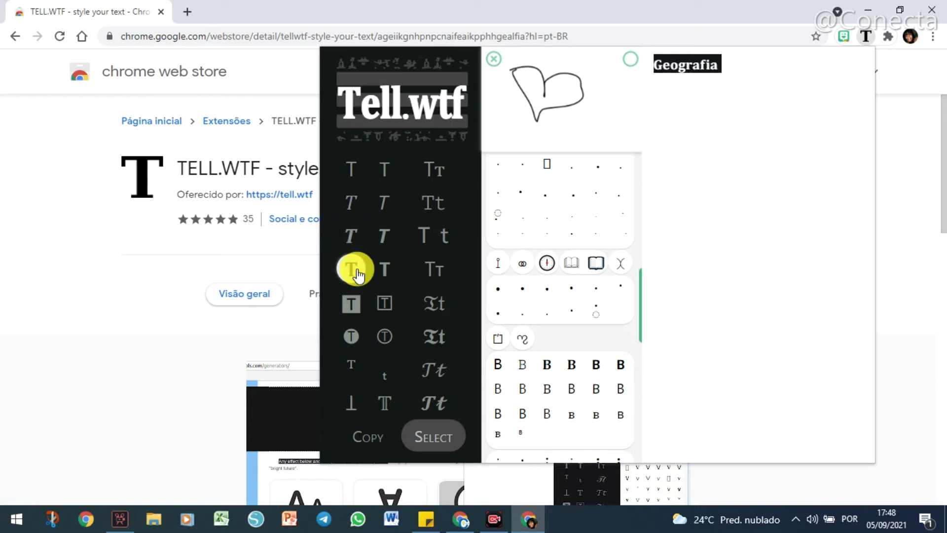
pyautogui.click(368, 437)
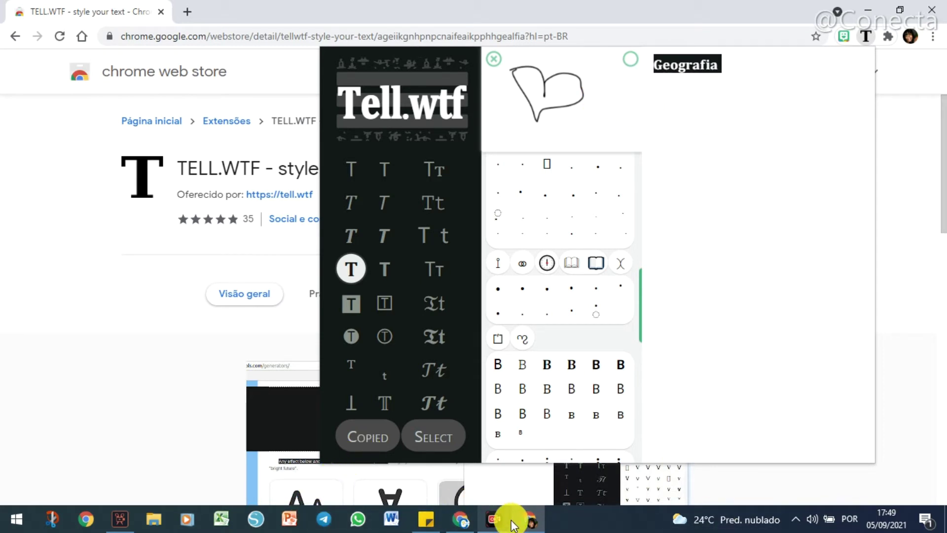
# Step: Replace the filler text after "Geografia" in the Google Forms question with the copied bold word, and return to the tell.wtf generator tab
pyautogui.moveTo(518, 527)
pyautogui.click(466, 518)
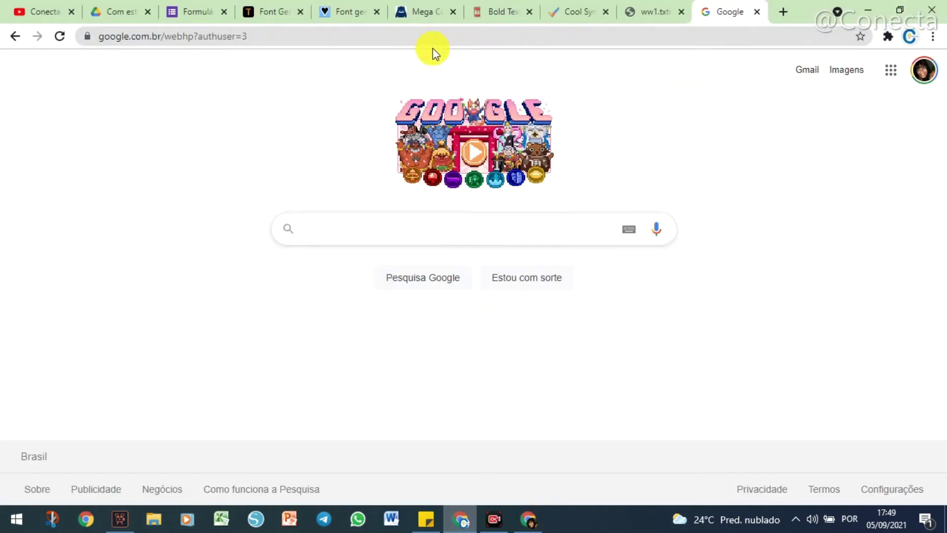
pyautogui.click(192, 11)
pyautogui.moveTo(452, 289); pyautogui.dragTo(207, 287)
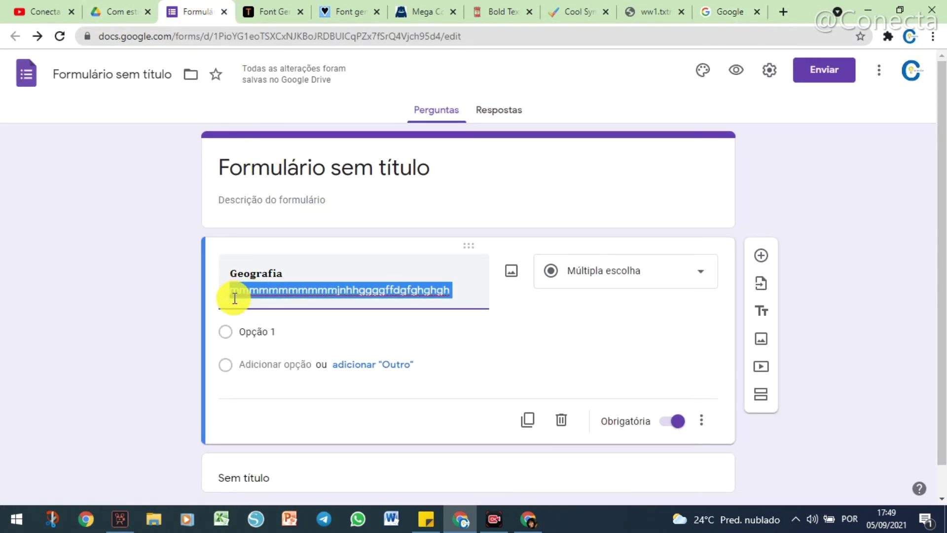
pyautogui.hotkey('ctrl', 'v')
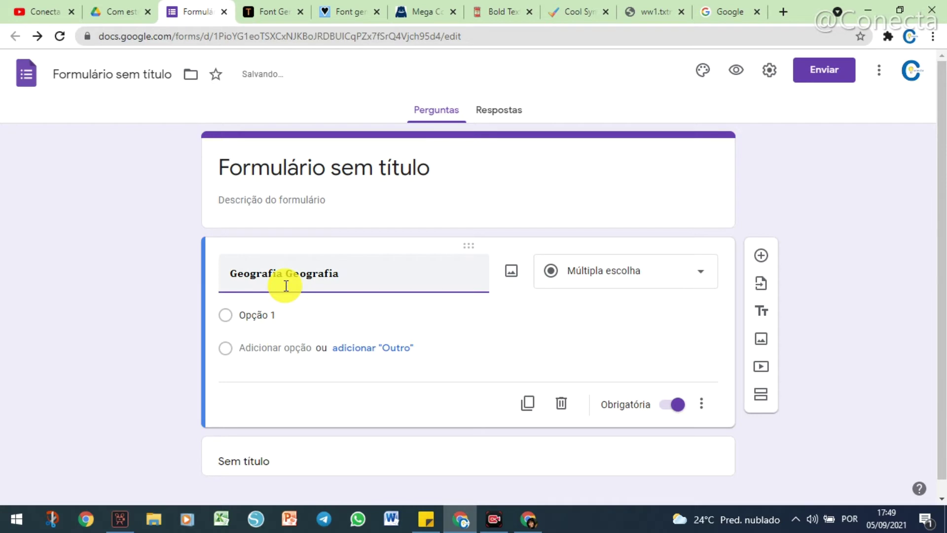
pyautogui.click(271, 11)
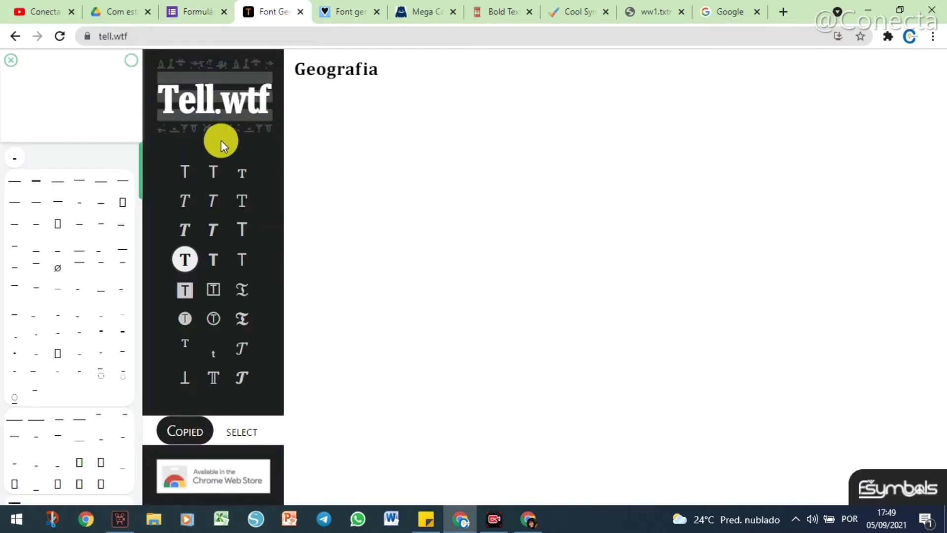
# Step: Close the separate Chrome window holding the TELL.WTF extension page and return to the text in the tell.wtf generator
pyautogui.click(527, 519)
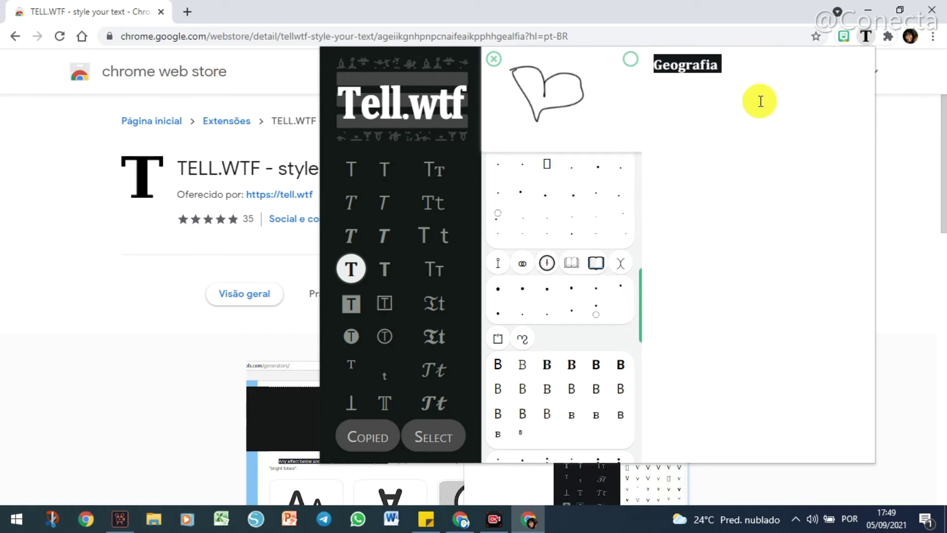
pyautogui.click(943, 4)
pyautogui.click(938, 6)
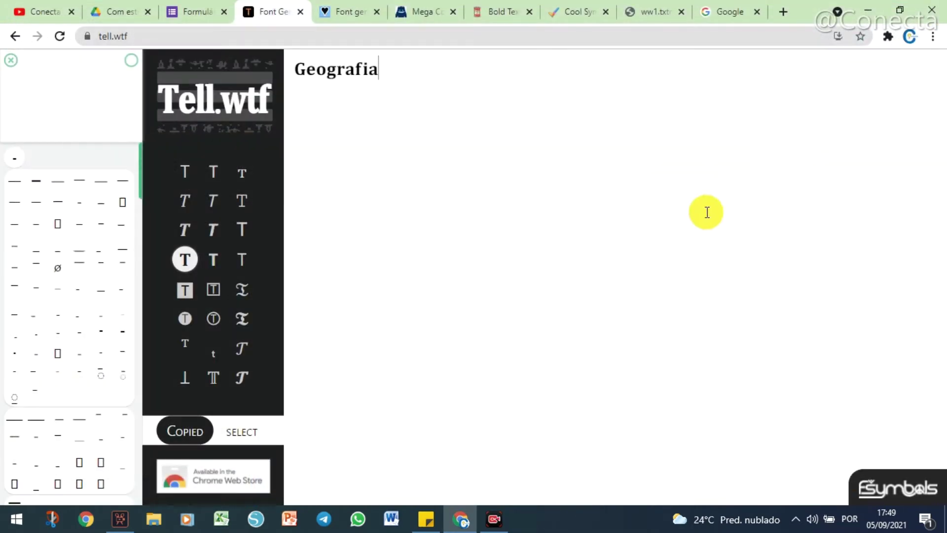
pyautogui.click(383, 72)
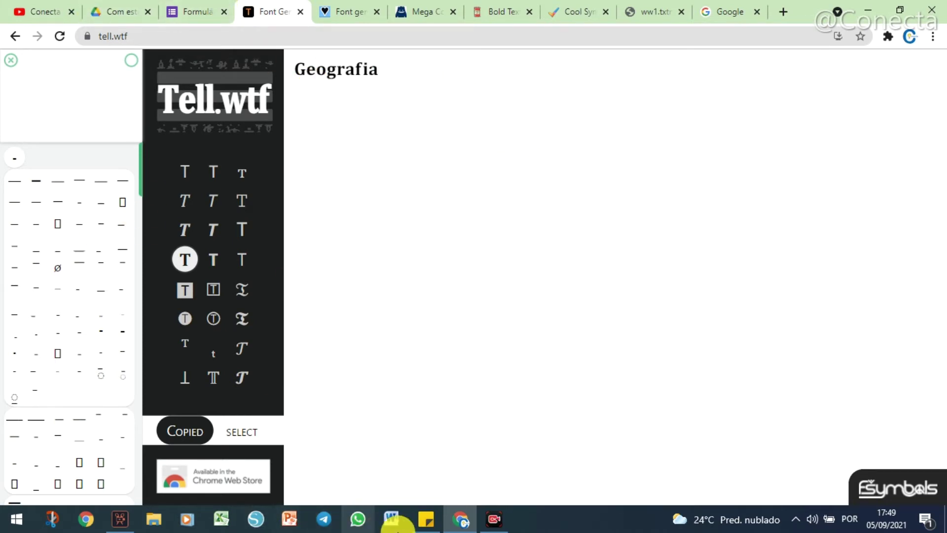
# Step: Show the sticky note with the list of generator links, point out the fsymbols address and view the fsymbols font generator page
pyautogui.click(426, 519)
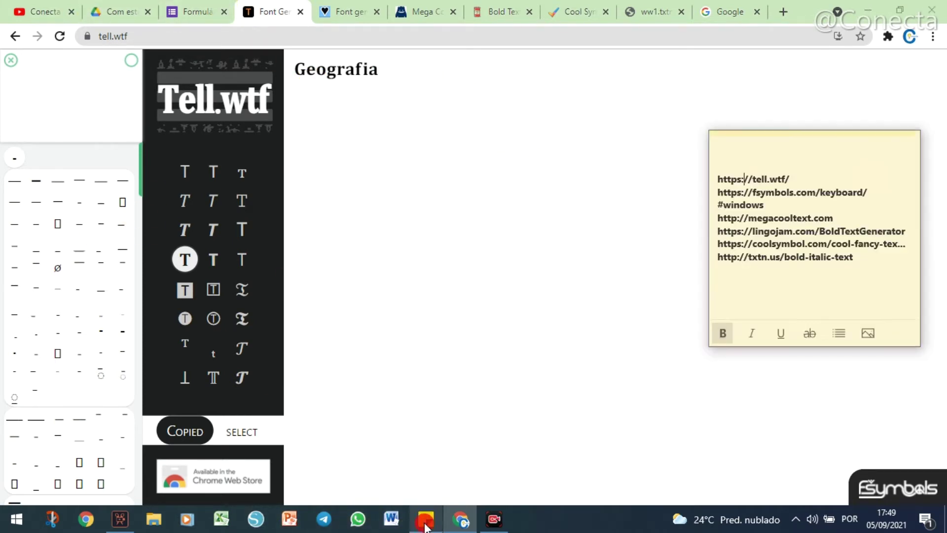
pyautogui.moveTo(738, 192); pyautogui.dragTo(777, 194)
pyautogui.click(774, 209)
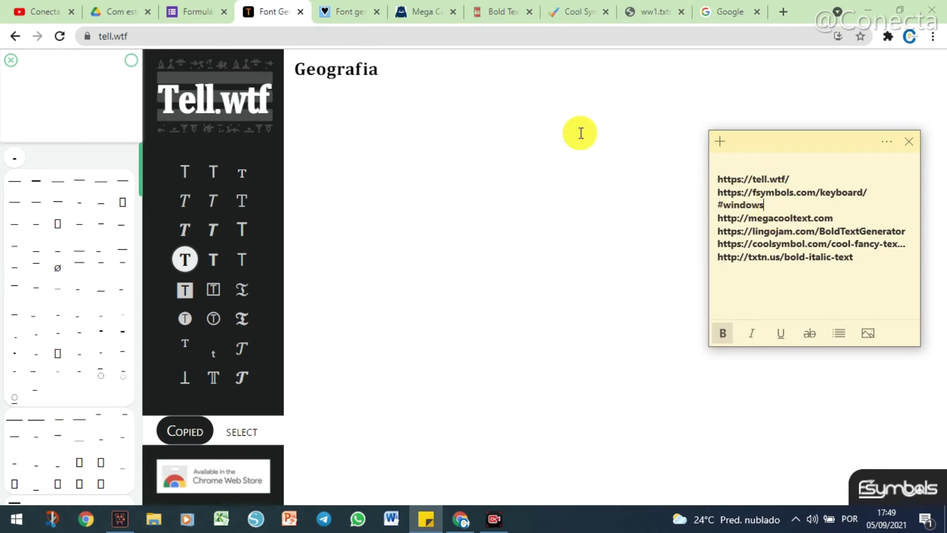
pyautogui.click(348, 14)
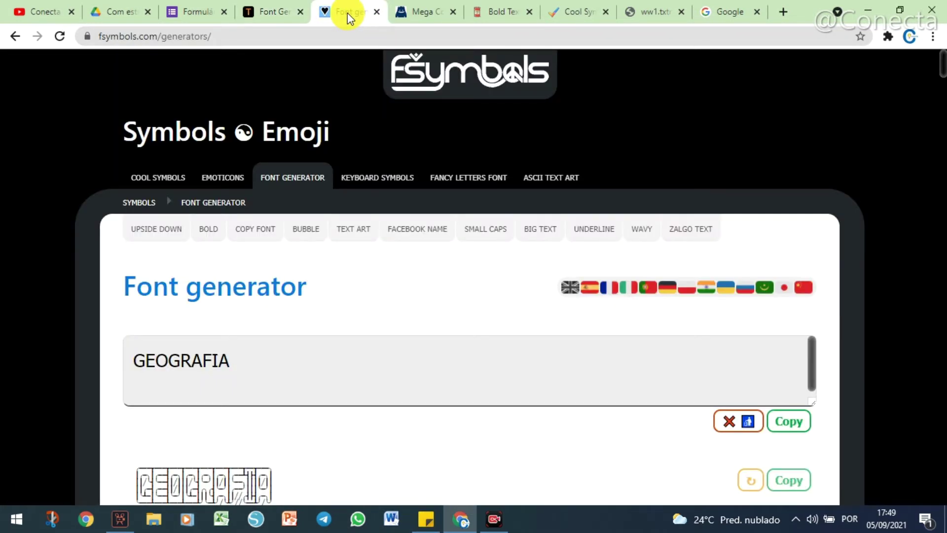
pyautogui.scroll(-1, 696, 153)
pyautogui.scroll(1, 688, 148)
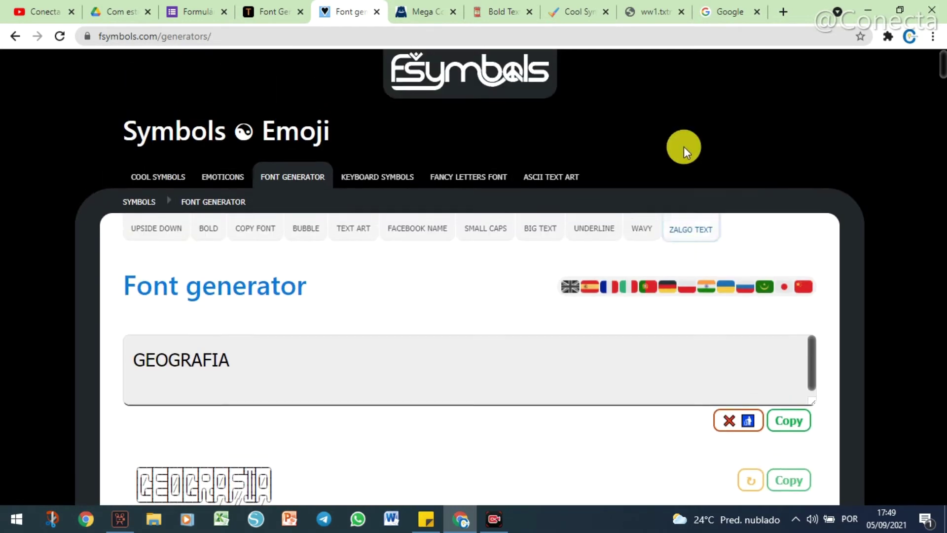
# Step: Open the Cool Symbols page on fsymbols and look through its collection of copyable symbols
pyautogui.click(156, 181)
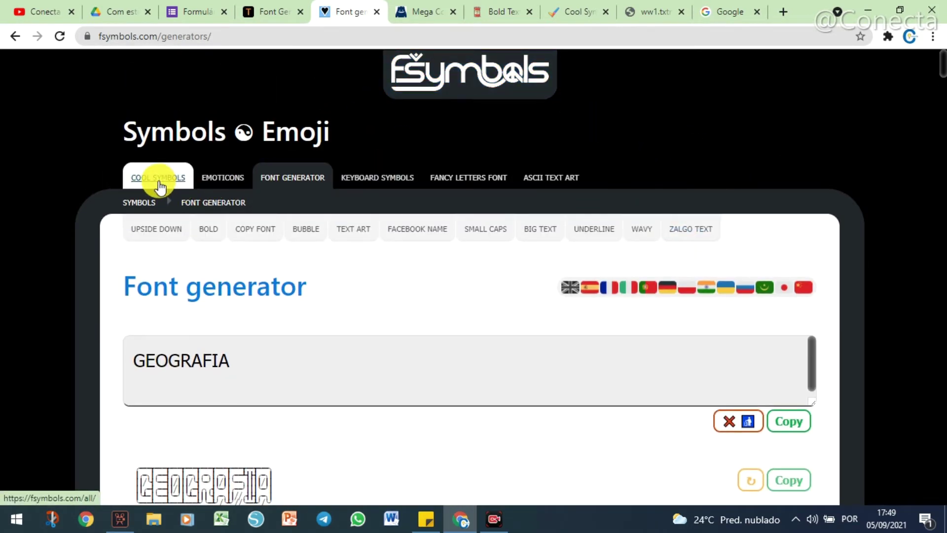
pyautogui.scroll(-5, 459, 348)
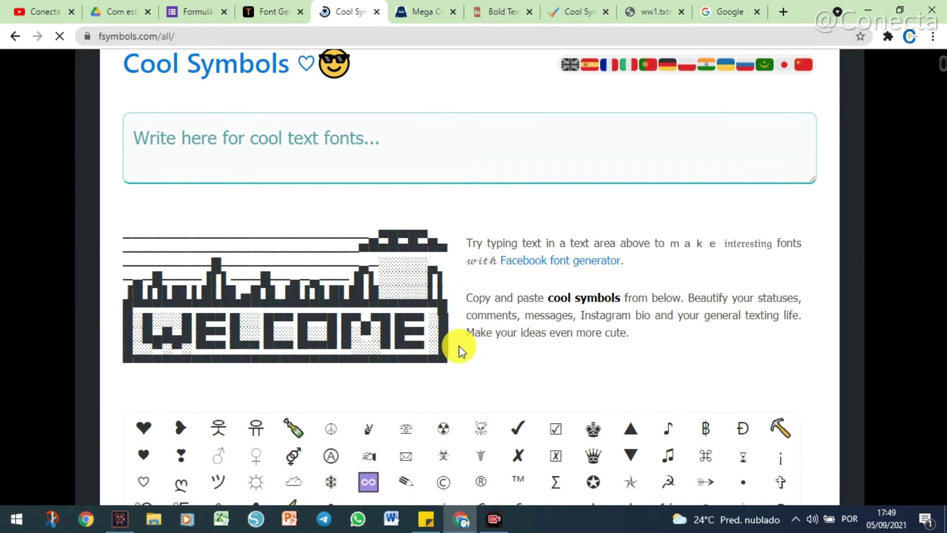
pyautogui.scroll(-4, 467, 360)
pyautogui.scroll(5, 465, 345)
pyautogui.scroll(-10, 465, 345)
pyautogui.scroll(15, 472, 351)
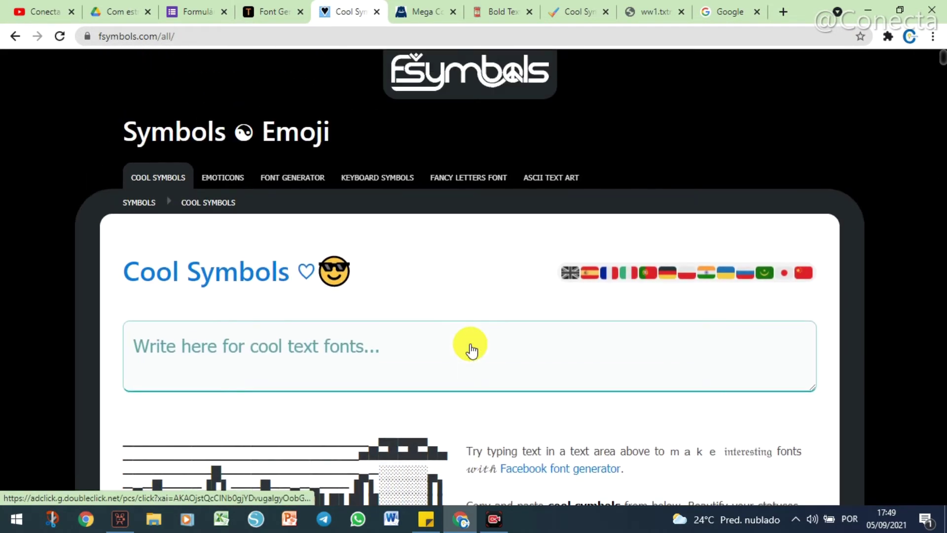
# Step: Open the Emoticons page on fsymbols and examine its text emoji maker
pyautogui.click(236, 178)
pyautogui.click(500, 328)
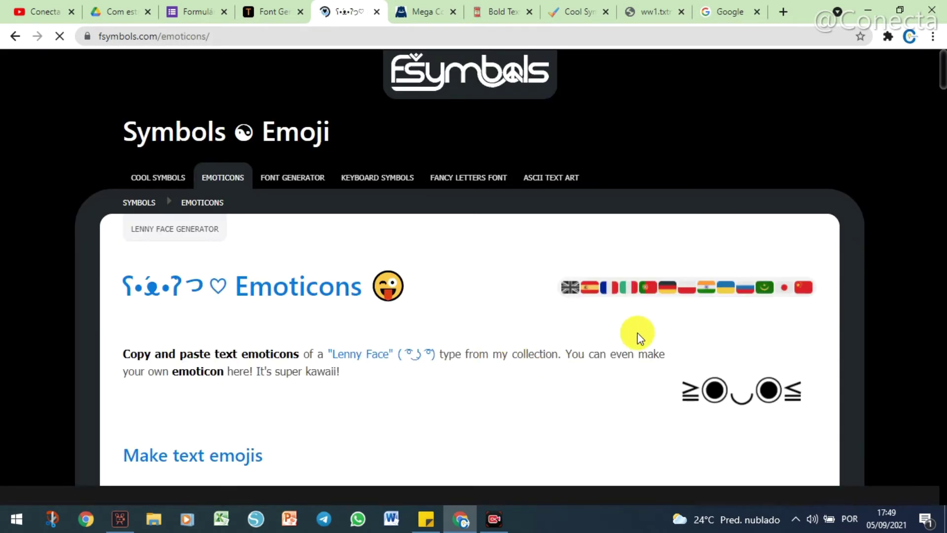
pyautogui.scroll(-5, 649, 351)
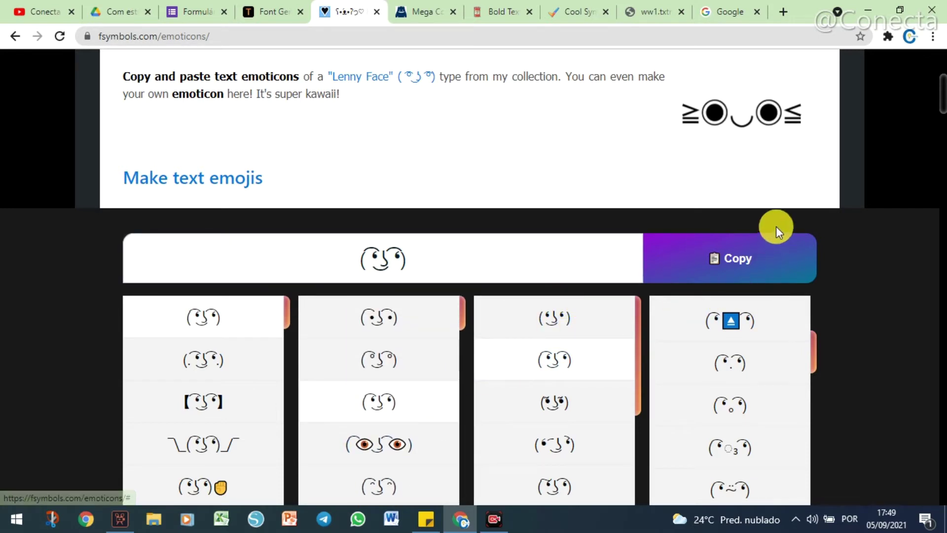
pyautogui.scroll(4, 845, 207)
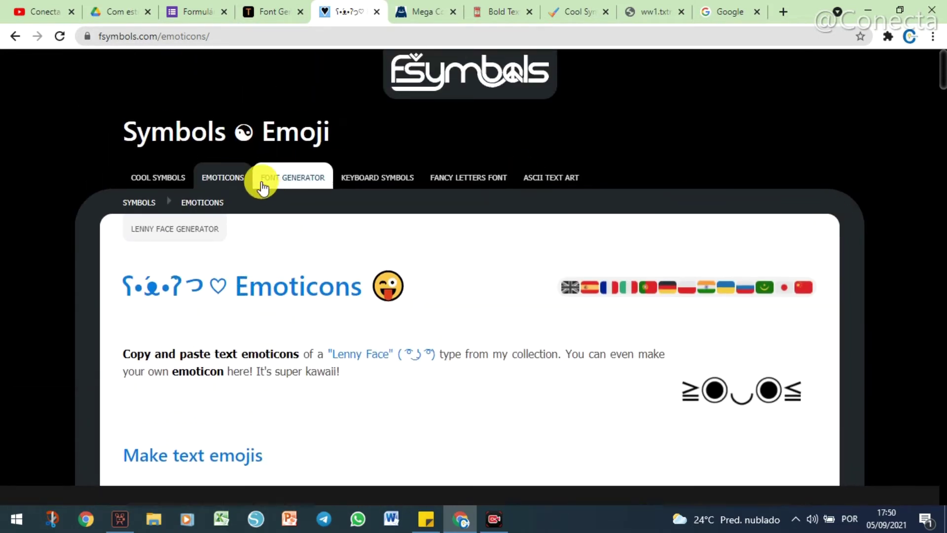
# Step: Open the Keyboard Symbols page on fsymbols and review the Windows section on Alt codes and shift states
pyautogui.click(379, 178)
pyautogui.scroll(-4, 600, 375)
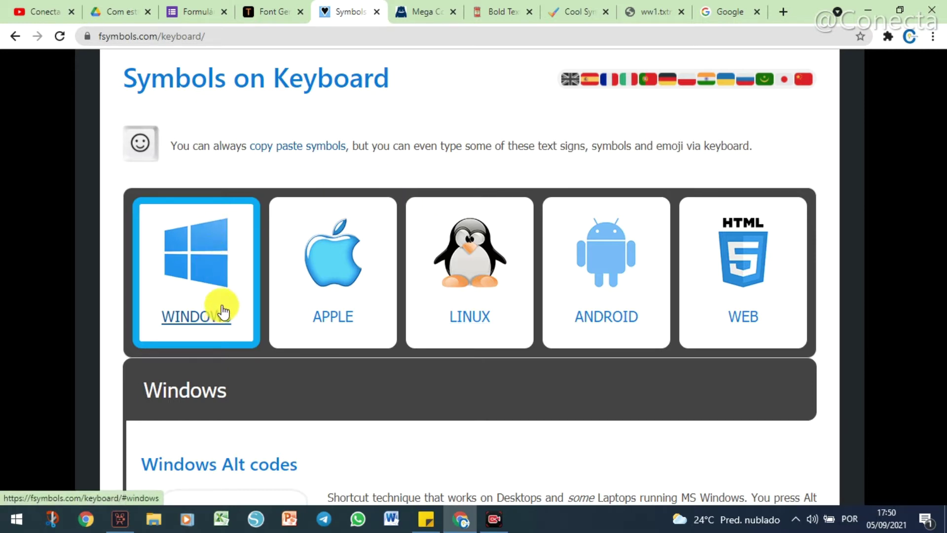
pyautogui.scroll(-5, 336, 433)
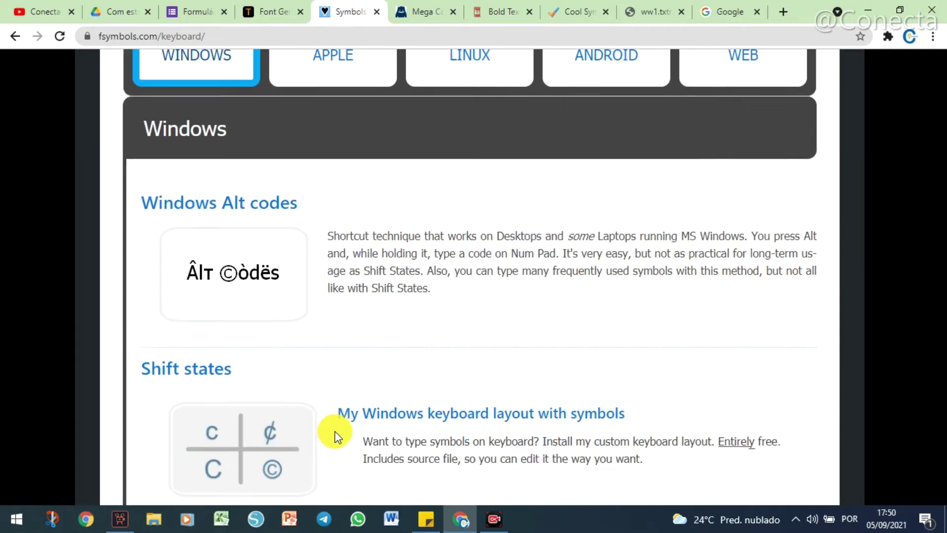
pyautogui.scroll(-3, 336, 437)
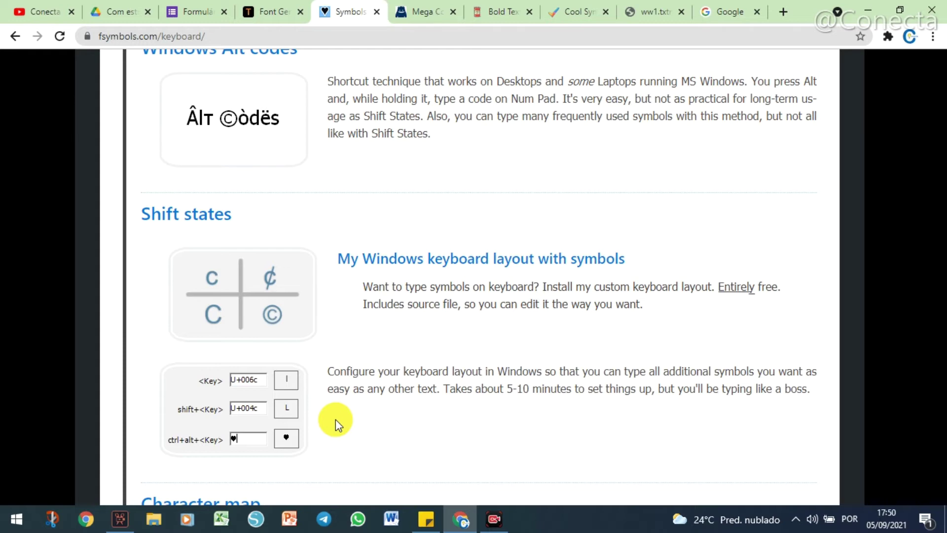
pyautogui.scroll(4, 321, 395)
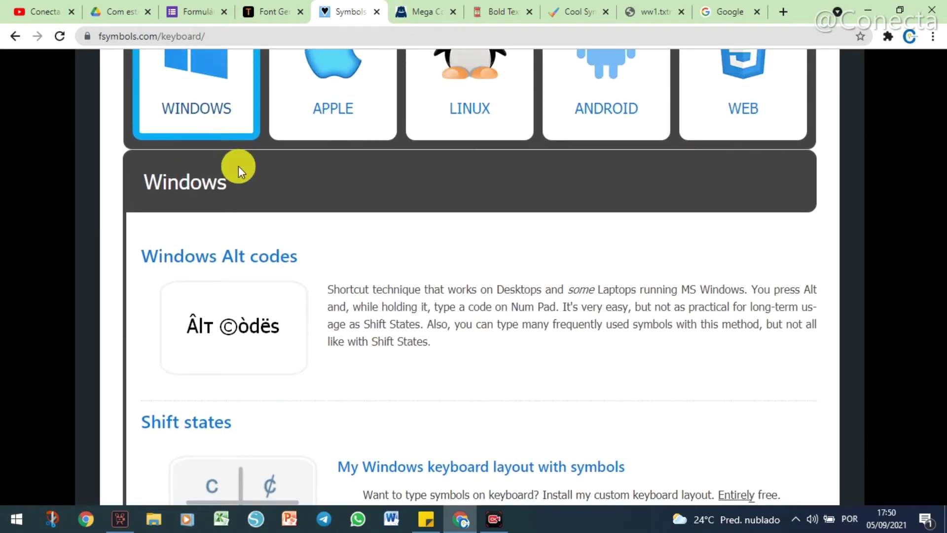
pyautogui.scroll(3, 237, 167)
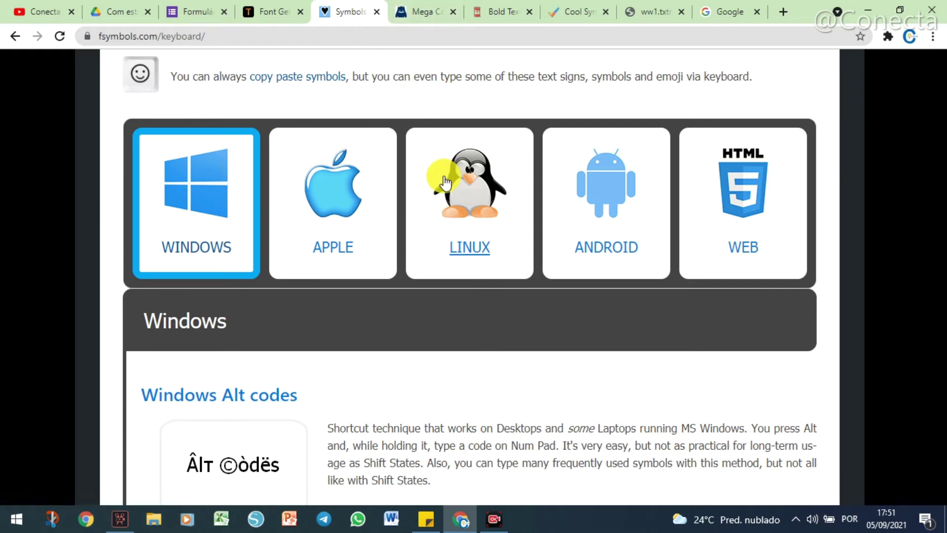
pyautogui.scroll(5, 474, 319)
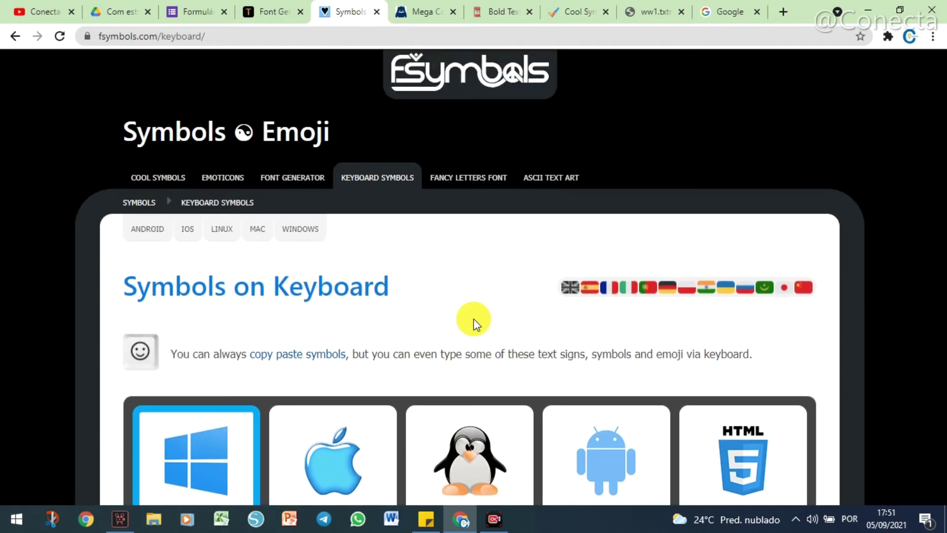
# Step: Go back to the tell.wtf generator and highlight the bold word "Geografia" to point it out
pyautogui.click(302, 11)
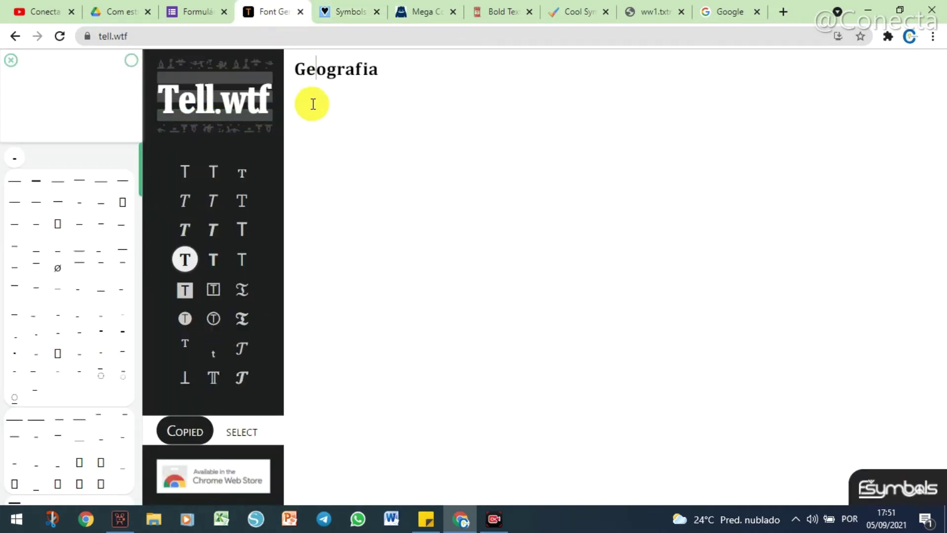
pyautogui.moveTo(288, 67); pyautogui.dragTo(379, 66)
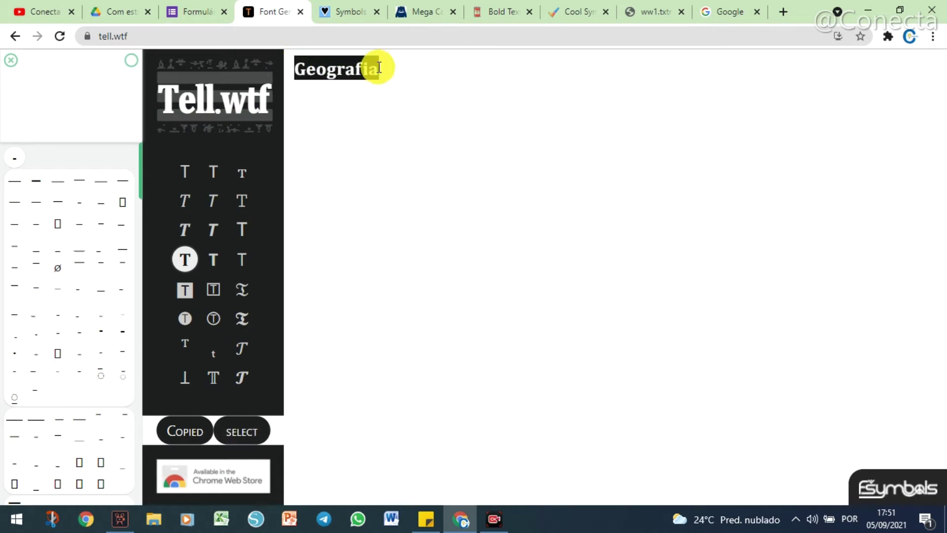
pyautogui.click(355, 70)
pyautogui.moveTo(302, 66); pyautogui.dragTo(404, 72)
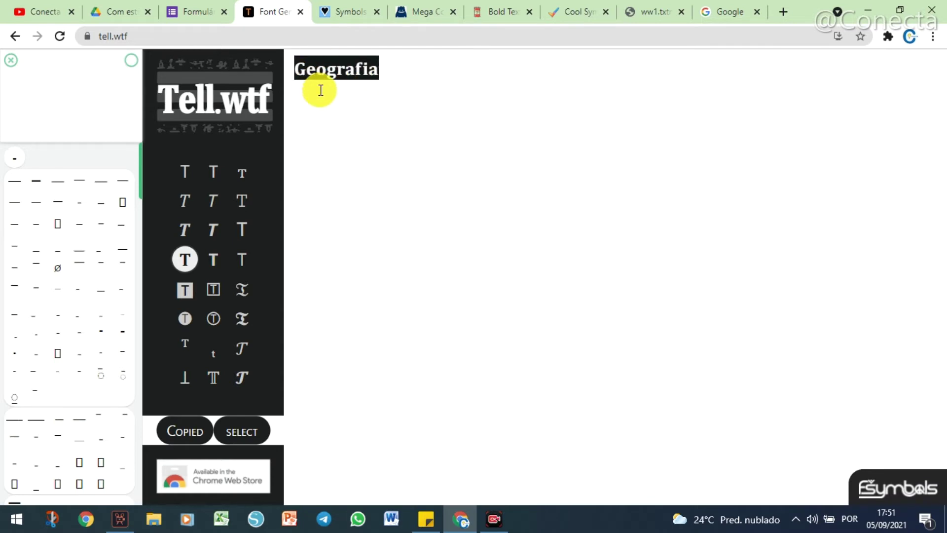
pyautogui.click(391, 85)
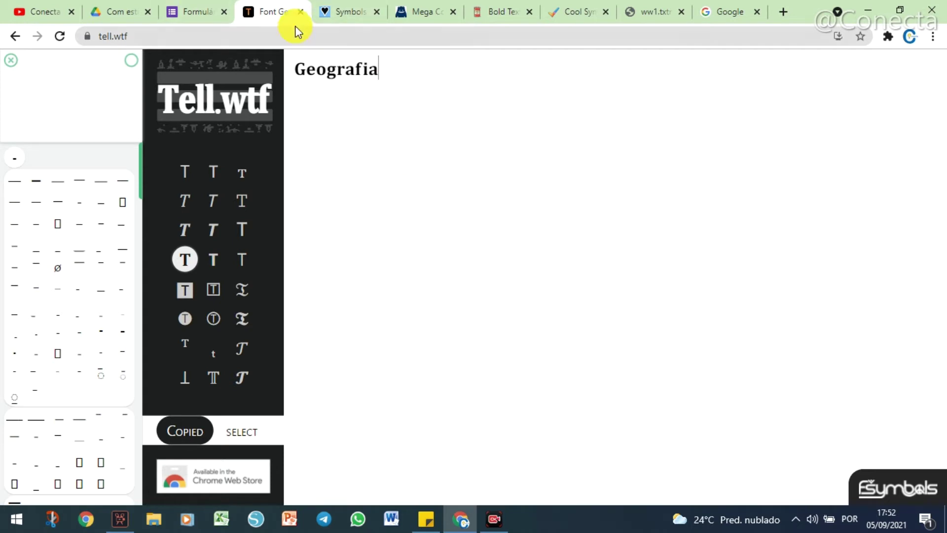
# Step: Return to fsymbols, open its Font Generator page and enter "geografia" as the text to convert
pyautogui.click(327, 8)
pyautogui.scroll(-3, 402, 338)
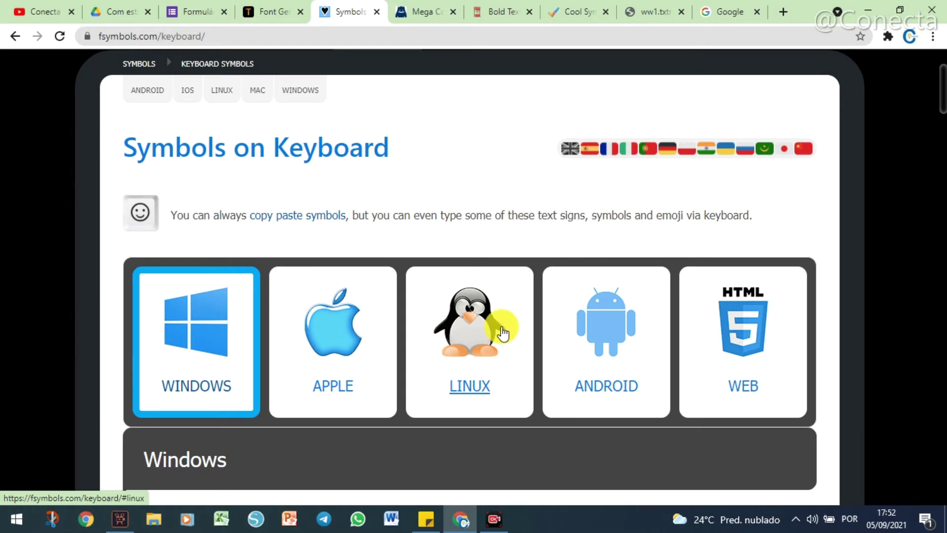
pyautogui.scroll(3, 474, 217)
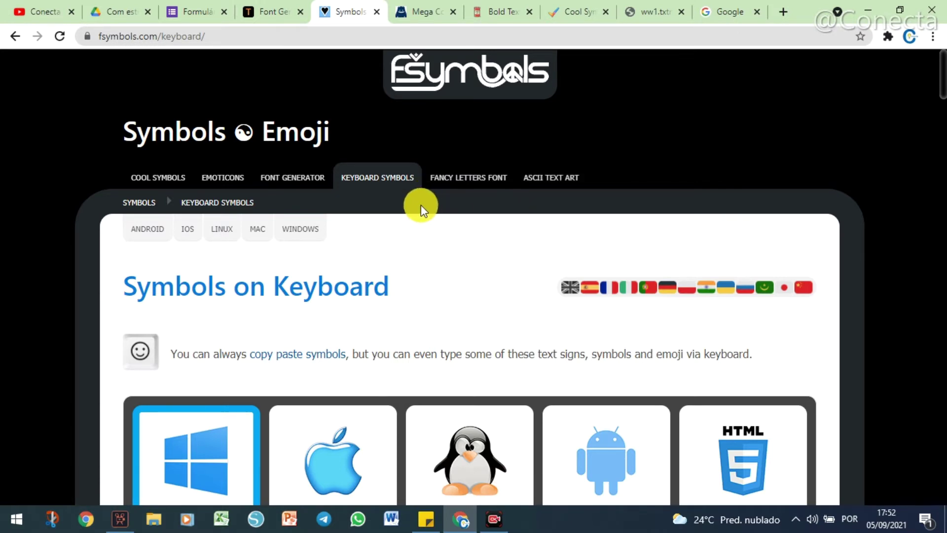
pyautogui.click(278, 180)
pyautogui.scroll(-5, 423, 311)
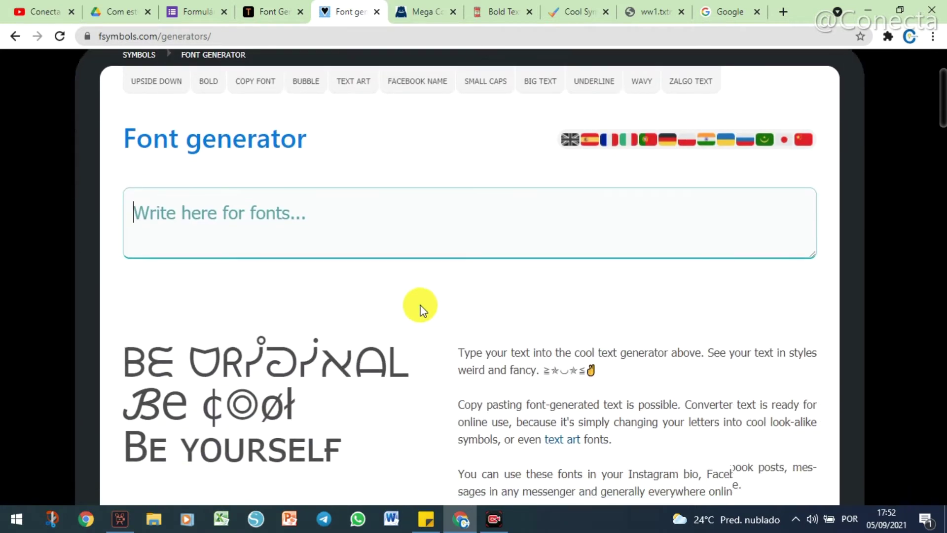
pyautogui.write('geografia')
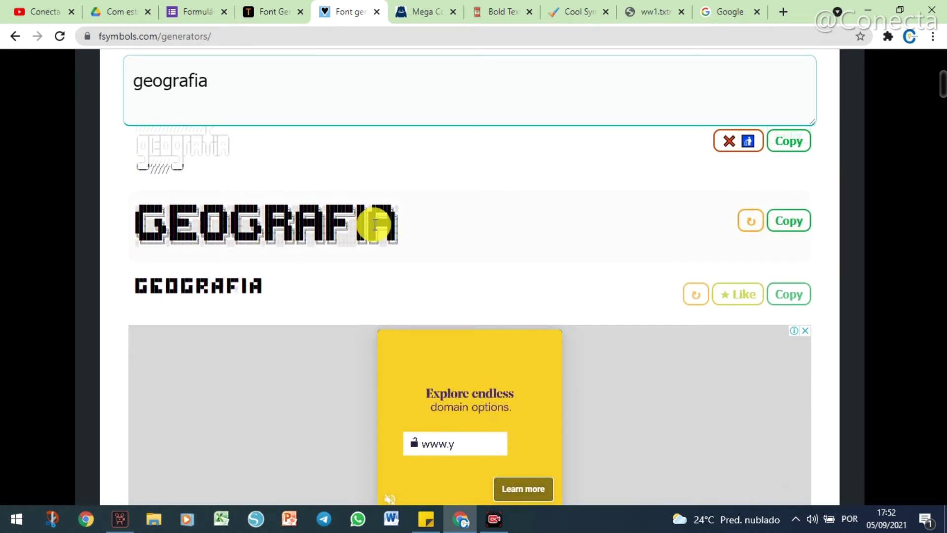
# Step: Browse the generated styles of "geografia" and copy the large shaded block-letter version
pyautogui.scroll(-8, 407, 253)
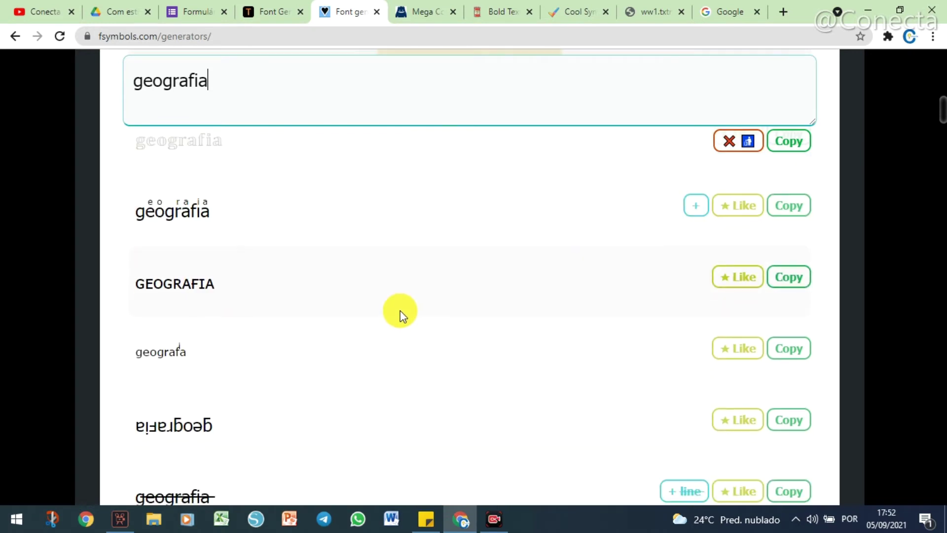
pyautogui.scroll(6, 399, 311)
pyautogui.scroll(-2, 398, 311)
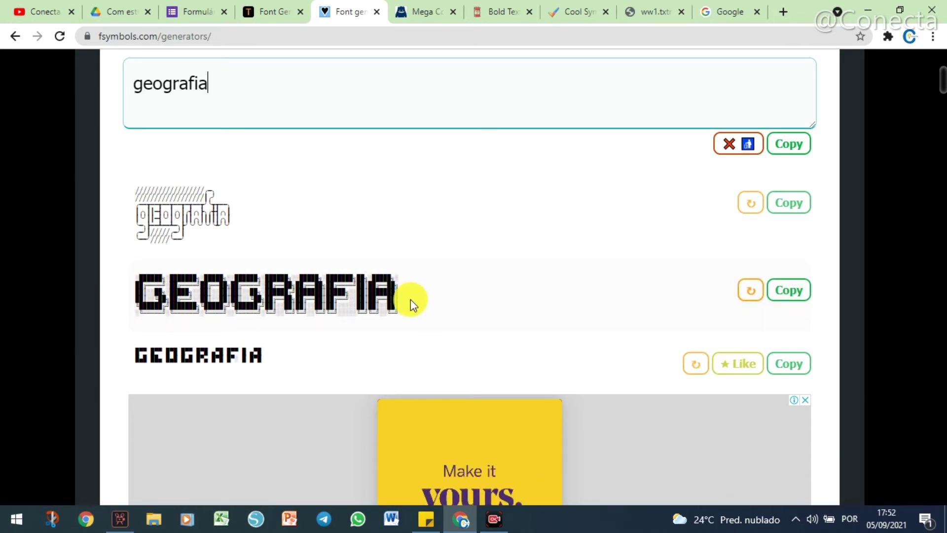
pyautogui.click(227, 289)
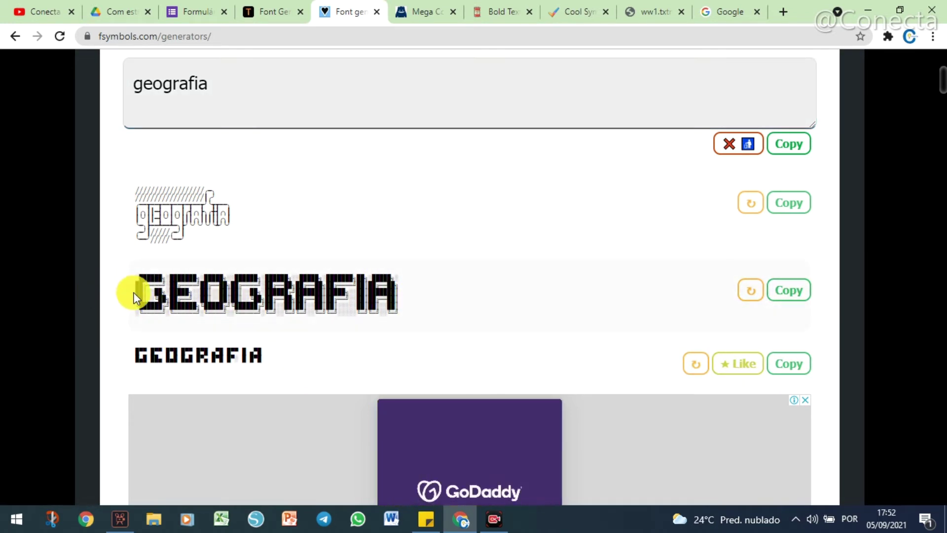
pyautogui.click(791, 296)
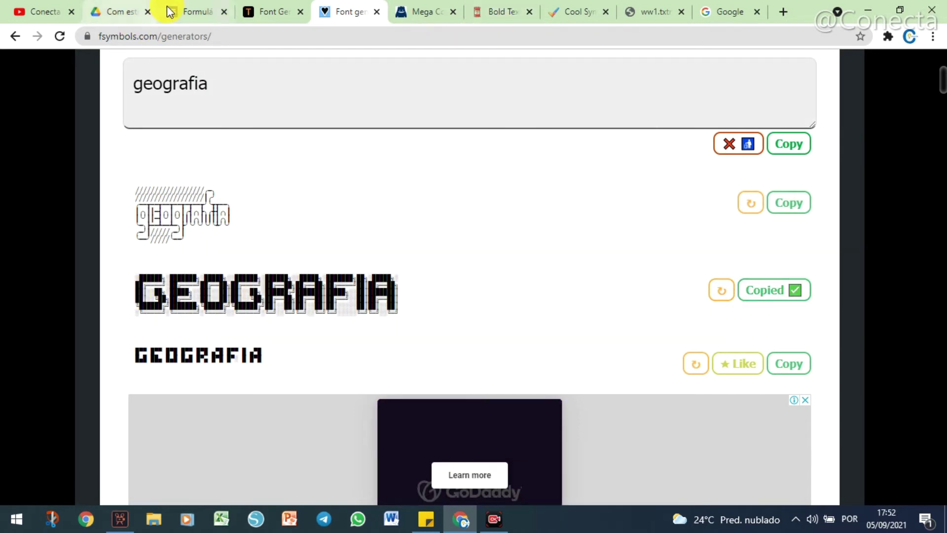
# Step: Replace the title "Formulário sem título" in the Google Forms header with the copied block-letter text and check how it displays
pyautogui.click(191, 12)
pyautogui.moveTo(469, 168); pyautogui.dragTo(148, 162)
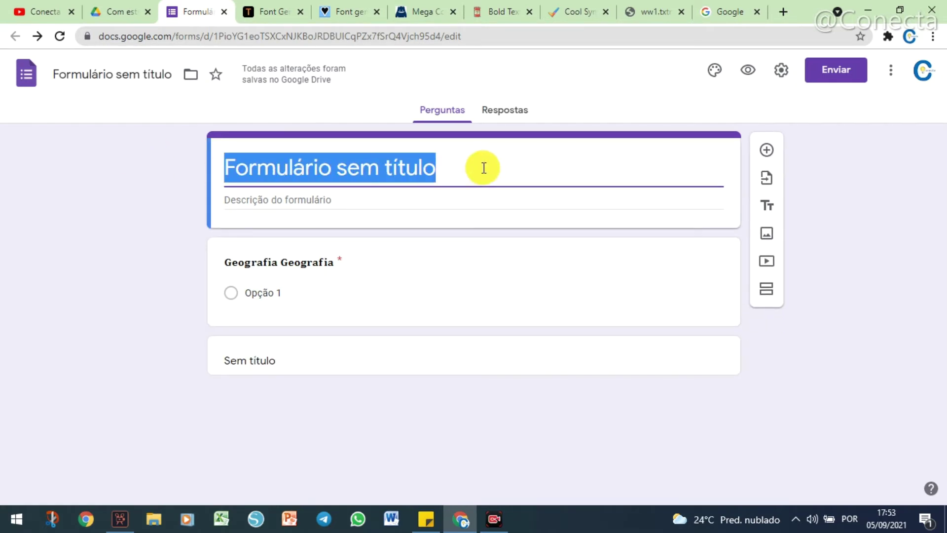
pyautogui.hotkey('ctrl', 'v')
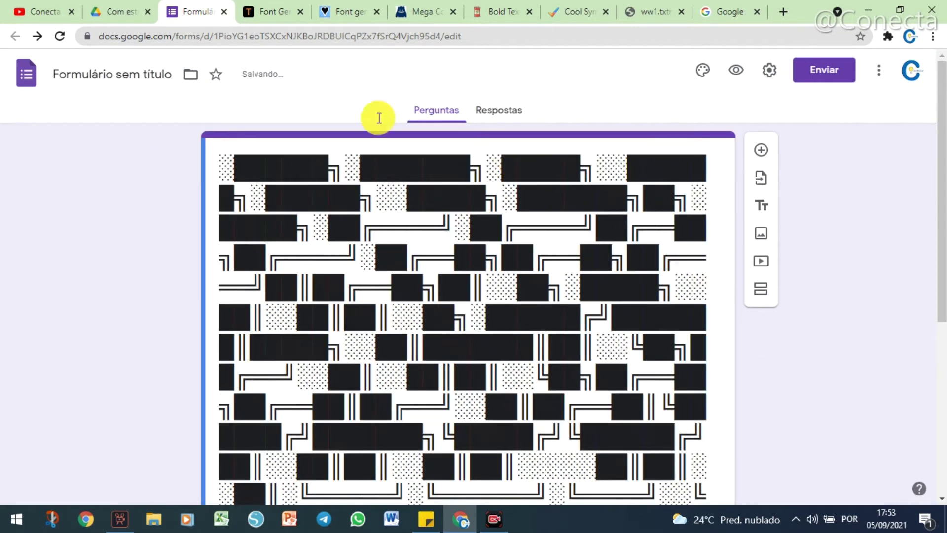
pyautogui.scroll(-3, 281, 345)
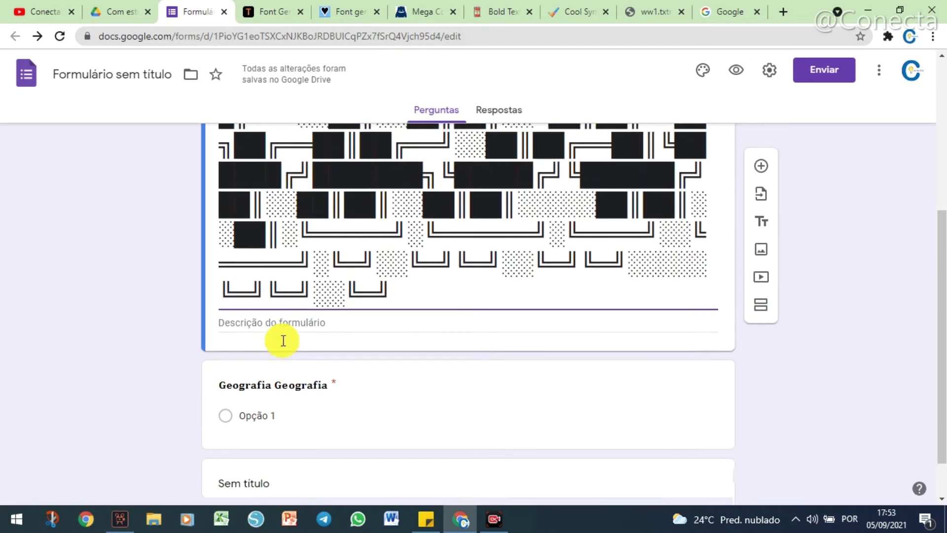
pyautogui.scroll(5, 282, 345)
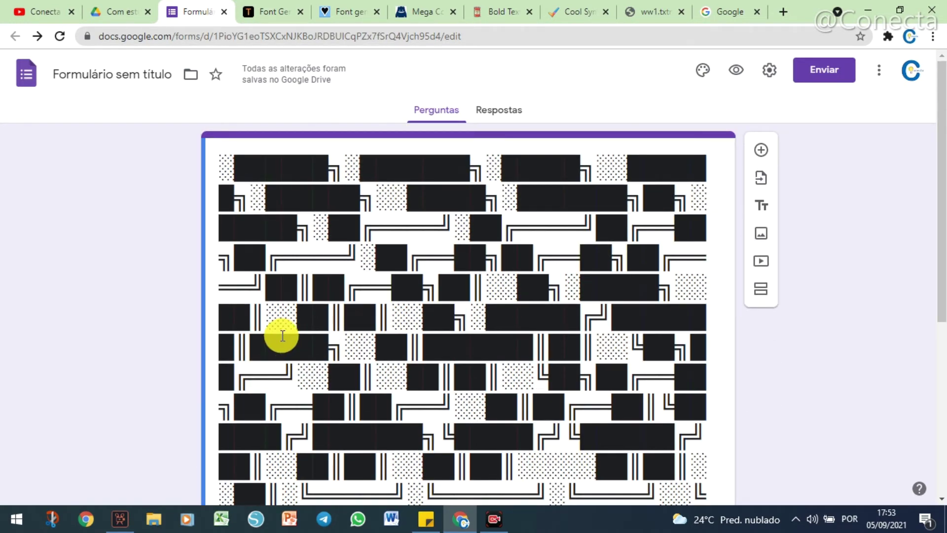
# Step: Look over the block-letter form title to its end and undo that title replacement
pyautogui.scroll(-3, 282, 336)
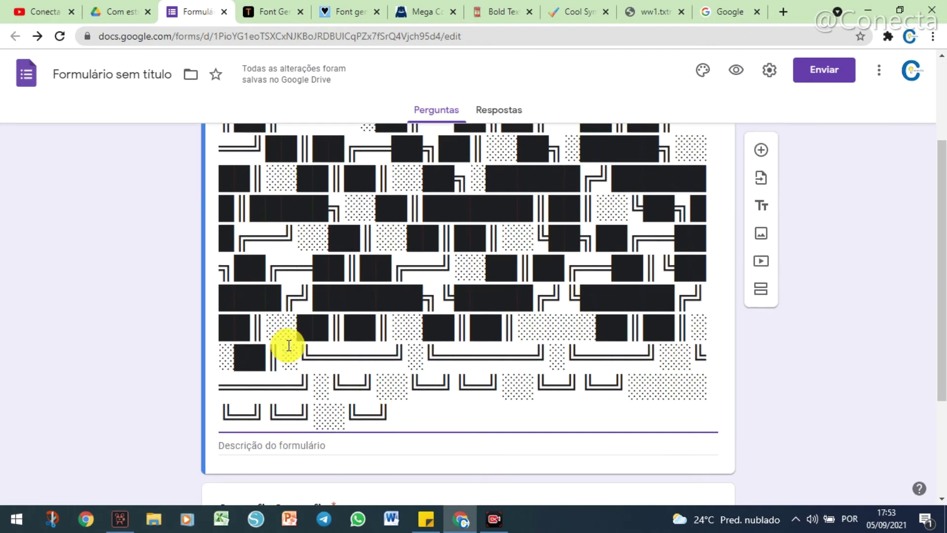
pyautogui.hotkey('ctrl', 'z')
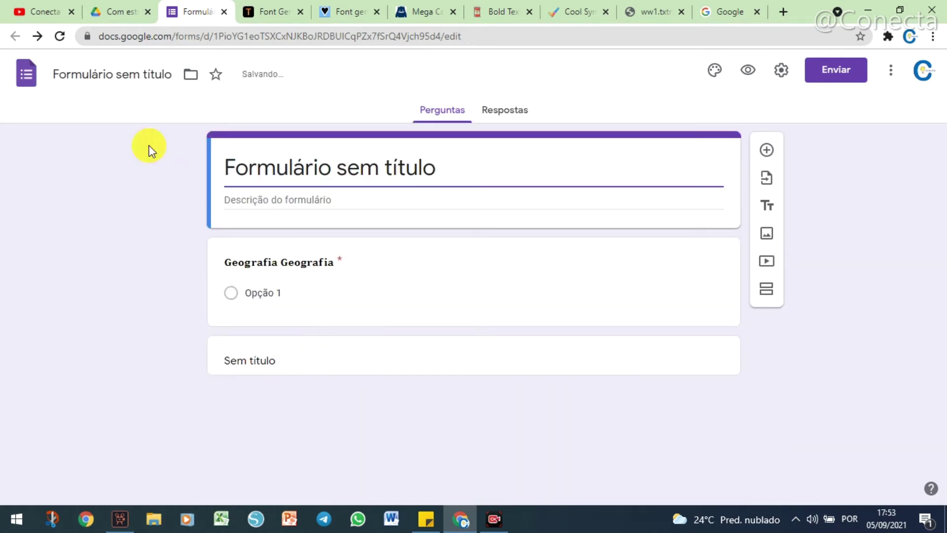
# Step: Return to the fsymbols generator, browse the styles of "geografia" and copy the bold sans-serif version above the typewriter style
pyautogui.click(363, 14)
pyautogui.scroll(-5, 395, 384)
pyautogui.scroll(-2, 398, 401)
pyautogui.scroll(4, 402, 402)
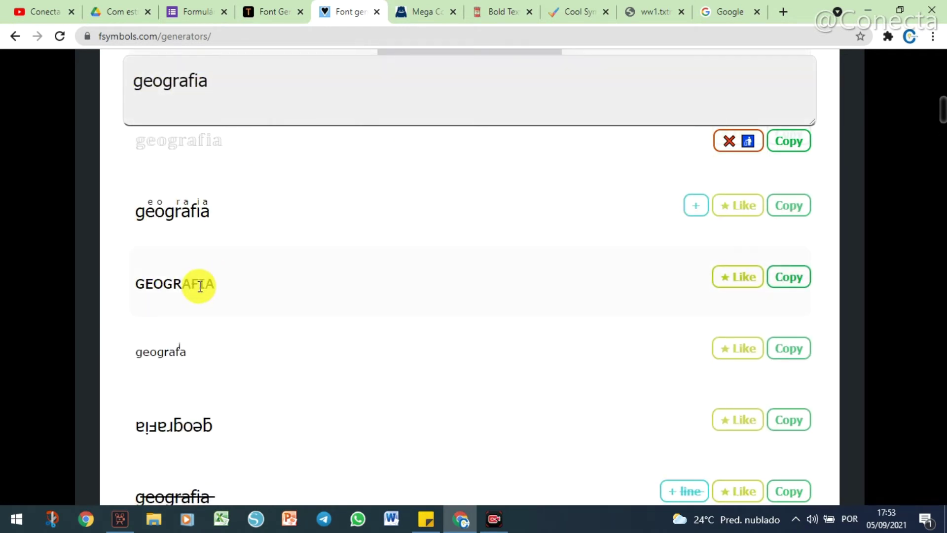
pyautogui.scroll(-3, 218, 342)
pyautogui.scroll(-3, 218, 342)
pyautogui.scroll(2, 228, 312)
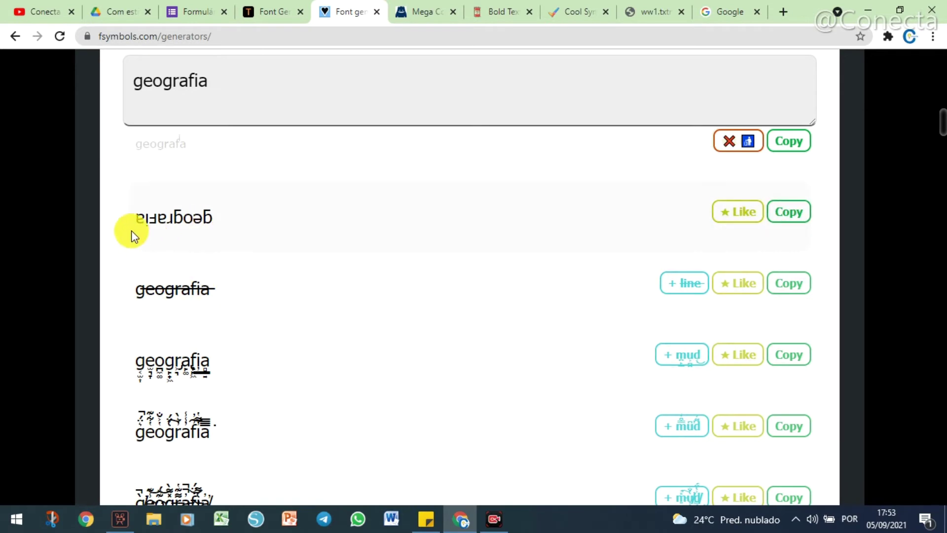
pyautogui.scroll(-3, 263, 403)
pyautogui.scroll(-8, 262, 399)
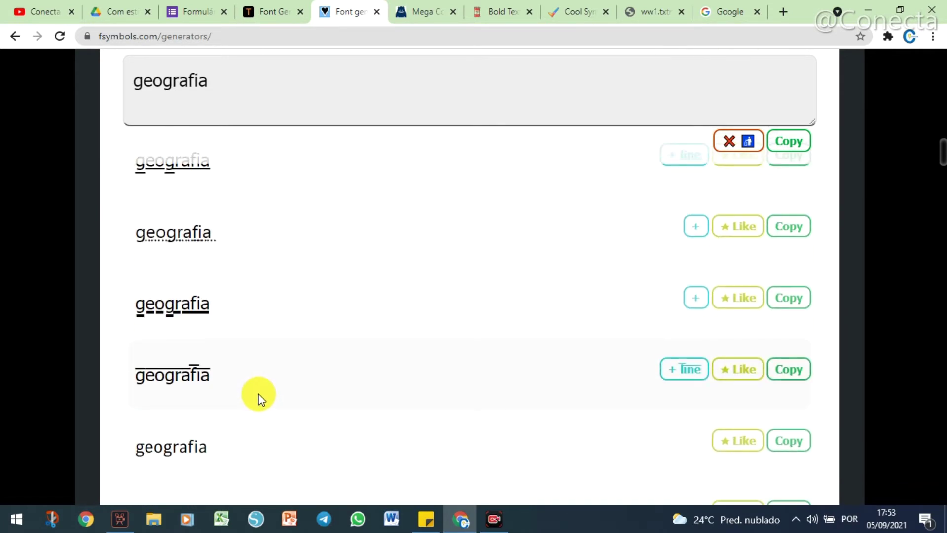
pyautogui.scroll(-8, 236, 378)
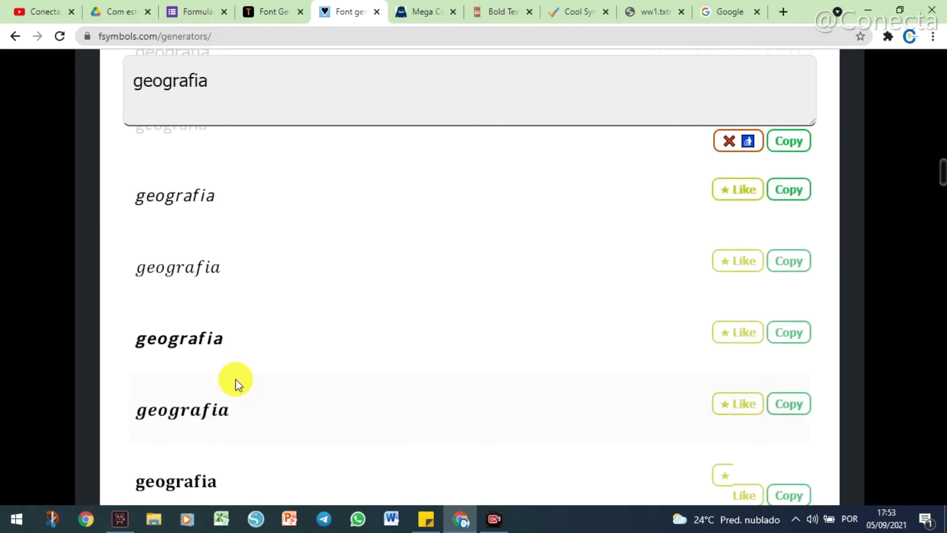
pyautogui.scroll(-8, 209, 266)
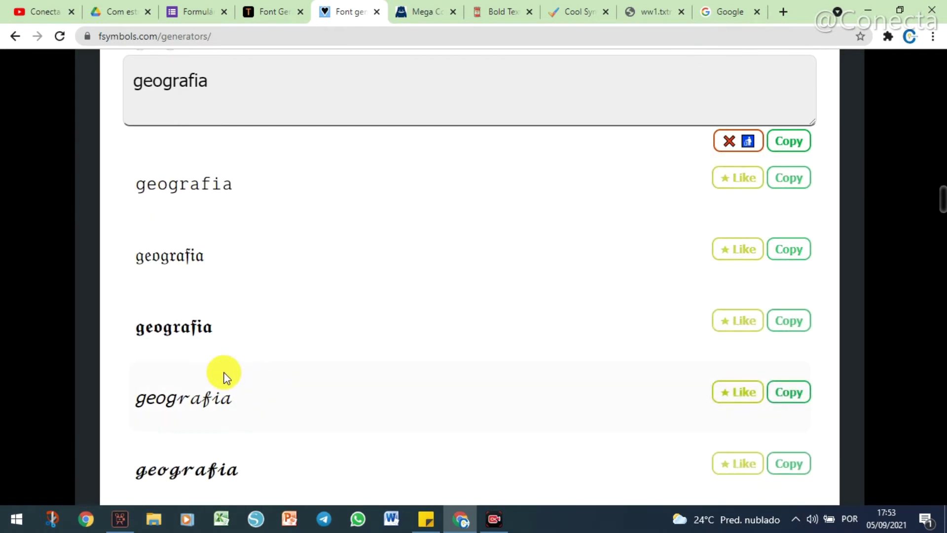
pyautogui.scroll(2, 222, 375)
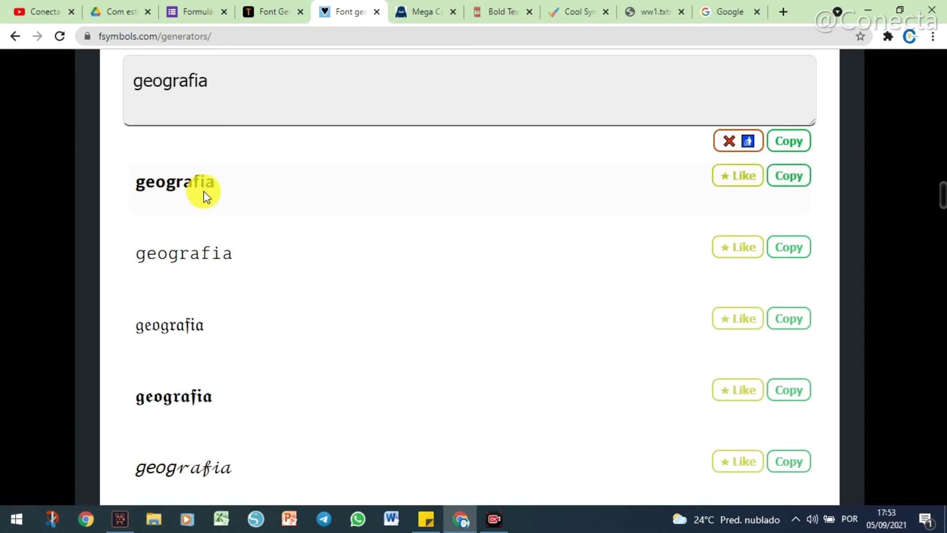
pyautogui.click(793, 186)
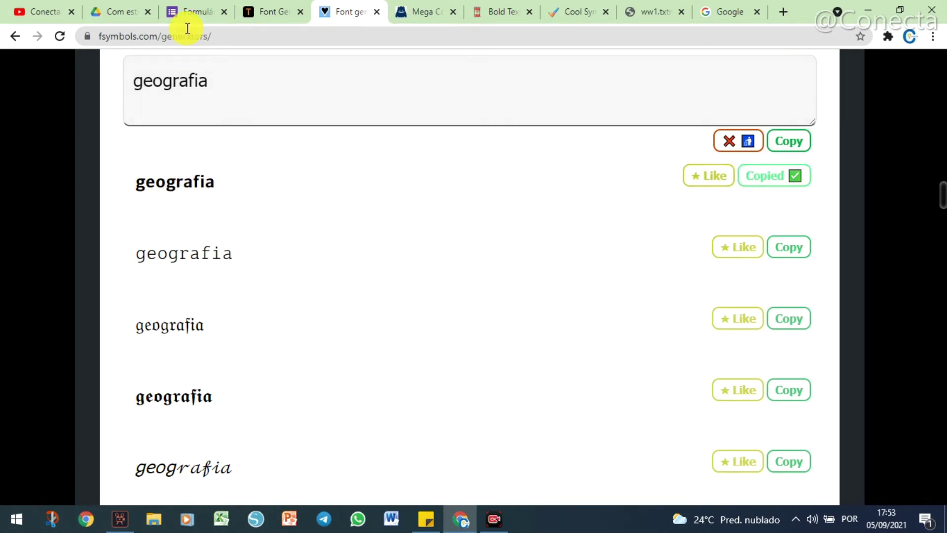
# Step: In the Google Forms question, append the copied bold "geografia" after "Geografia Geografia" in the title
pyautogui.click(192, 12)
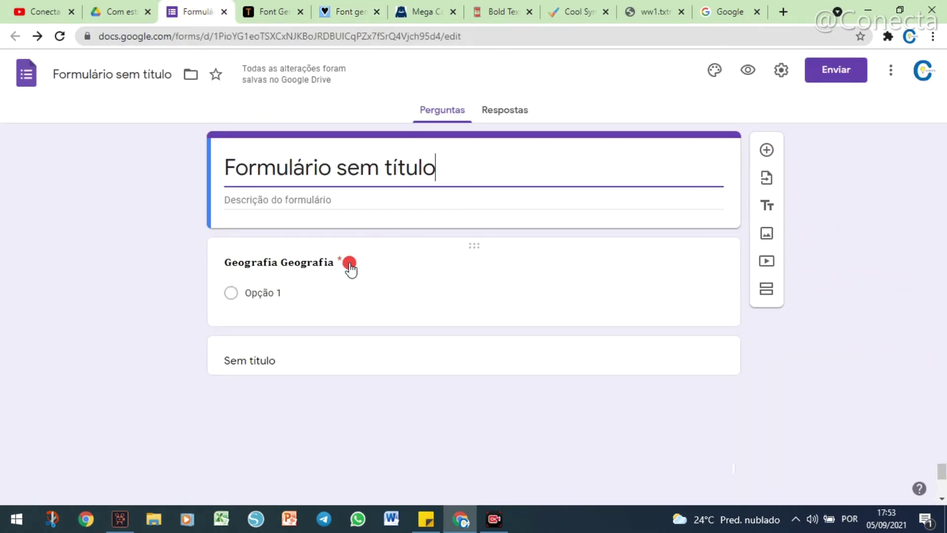
pyautogui.click(352, 268)
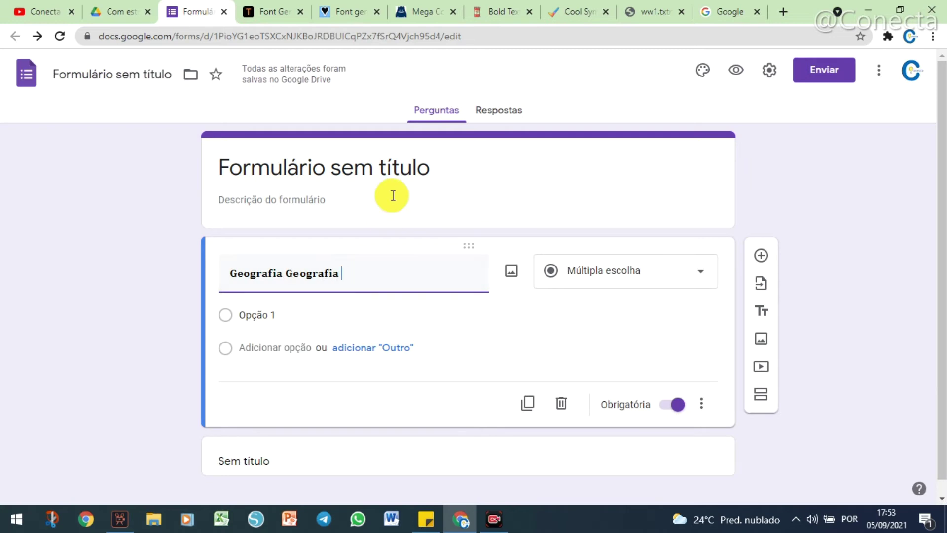
pyautogui.hotkey('ctrl', 'v')
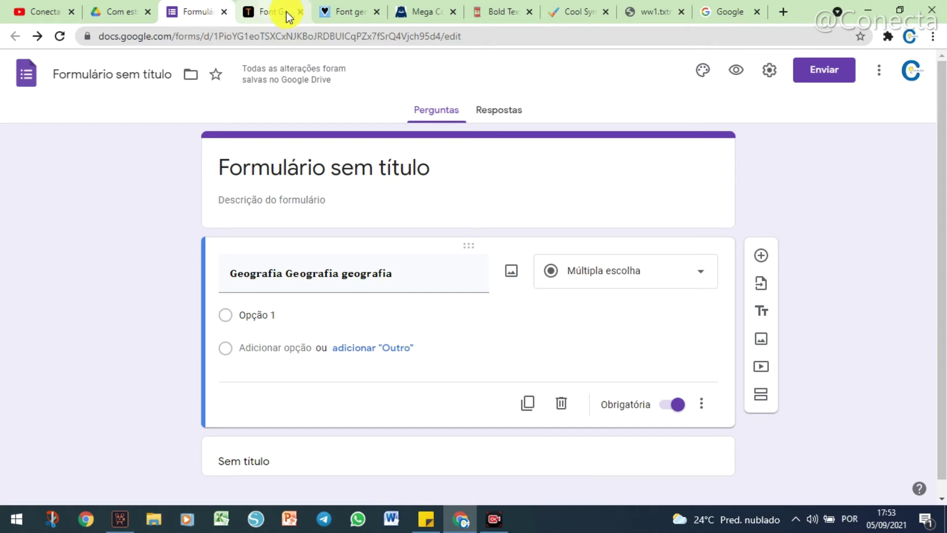
# Step: Go back to fsymbols and copy the "GEOGRAFIA" style with white letters in filled black and red squares
pyautogui.click(357, 13)
pyautogui.scroll(-7, 524, 419)
pyautogui.scroll(-2, 526, 427)
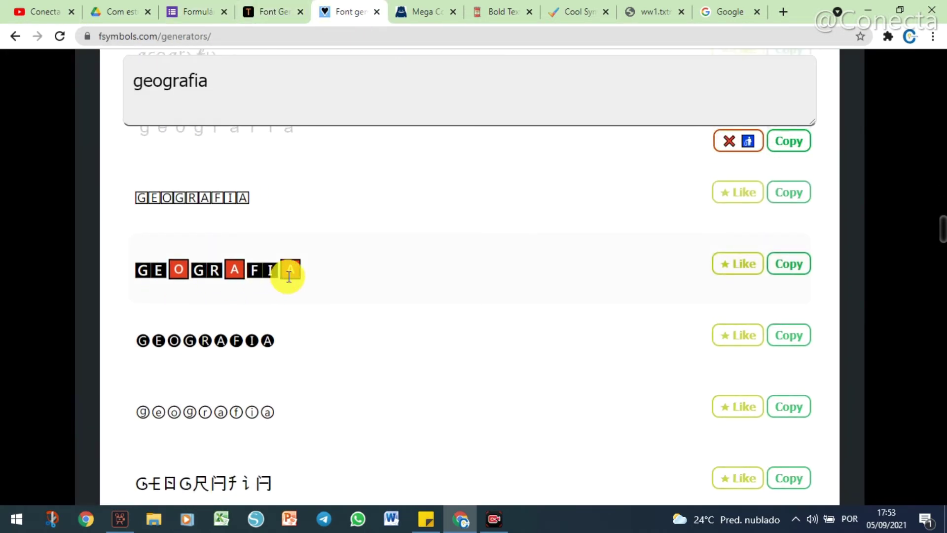
pyautogui.click(784, 269)
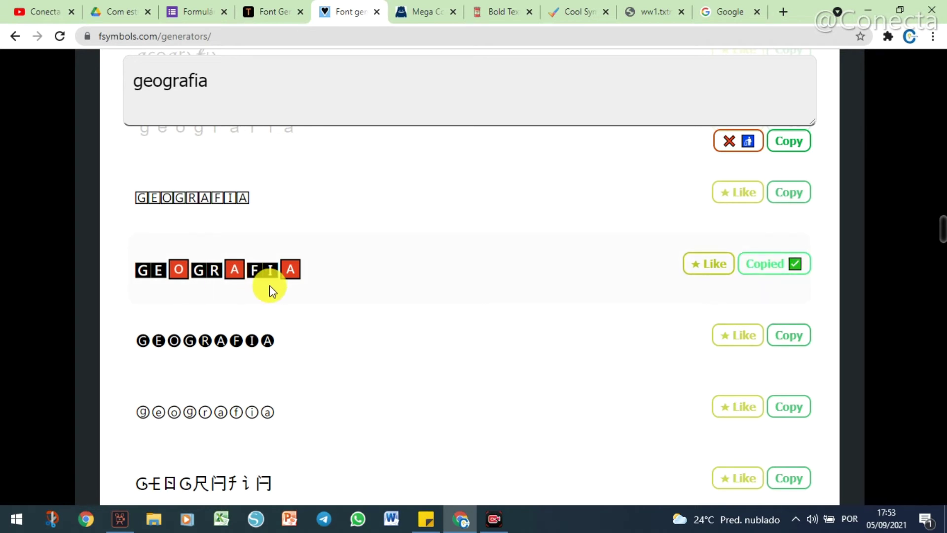
# Step: Replace the form title "Formulário sem título" in Google Forms with the copied filled-square "GEOGRAFIA" text
pyautogui.click(181, 13)
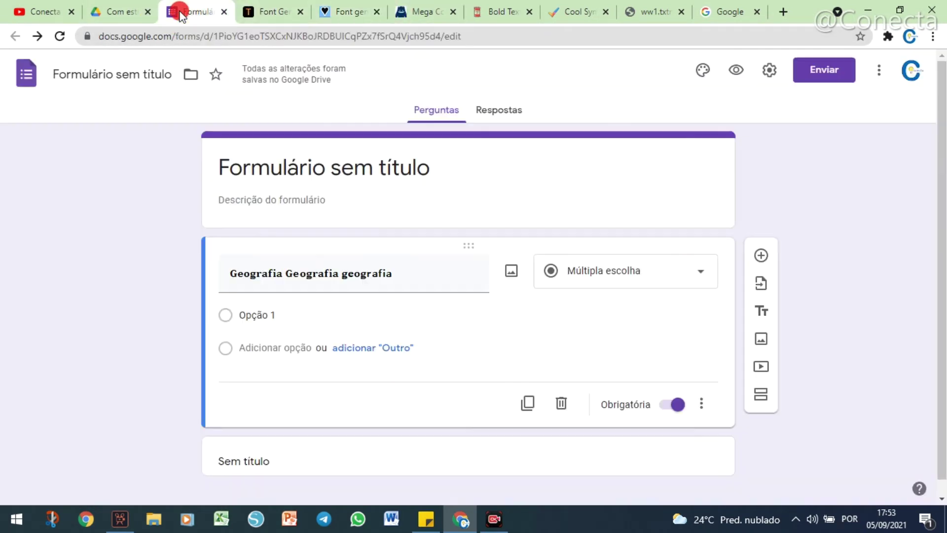
pyautogui.tripleClick(413, 271)
pyautogui.click(333, 166)
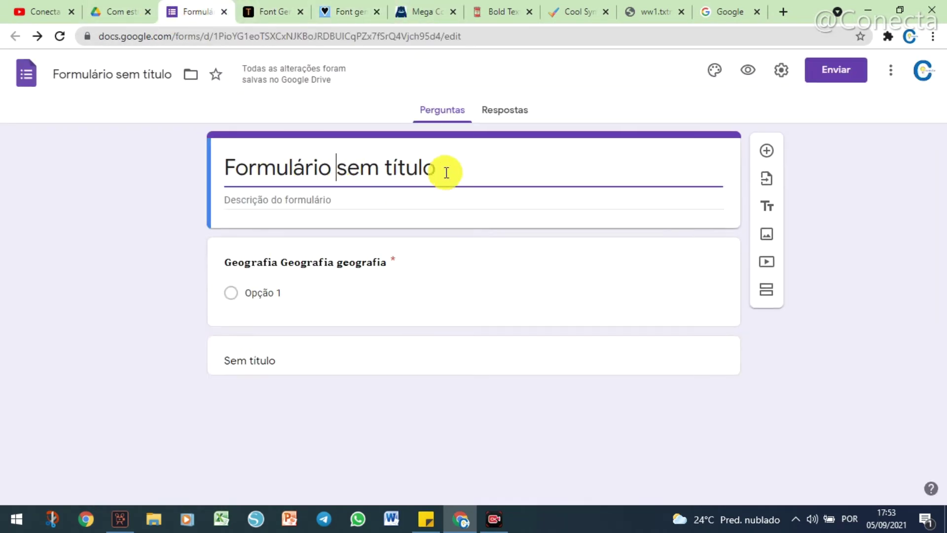
pyautogui.moveTo(457, 162); pyautogui.dragTo(198, 182)
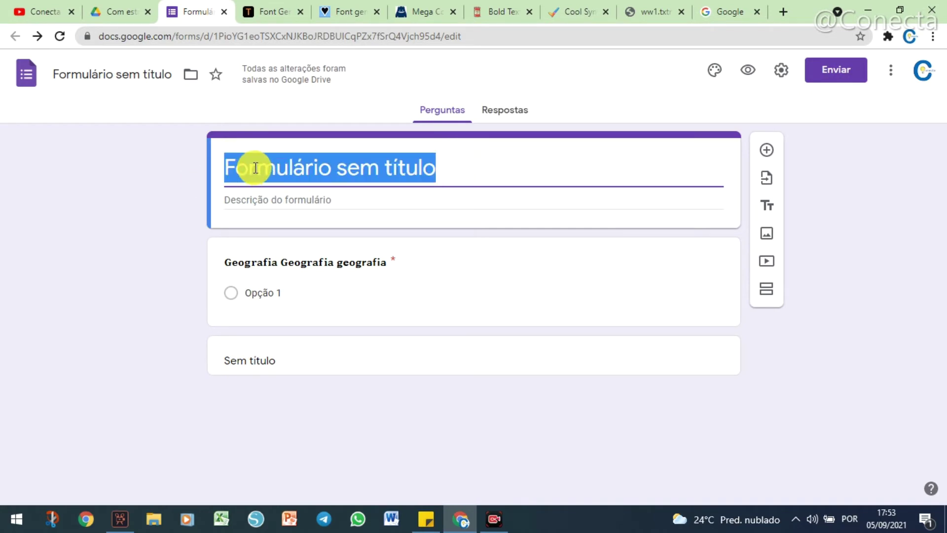
pyautogui.hotkey('ctrl', 'v')
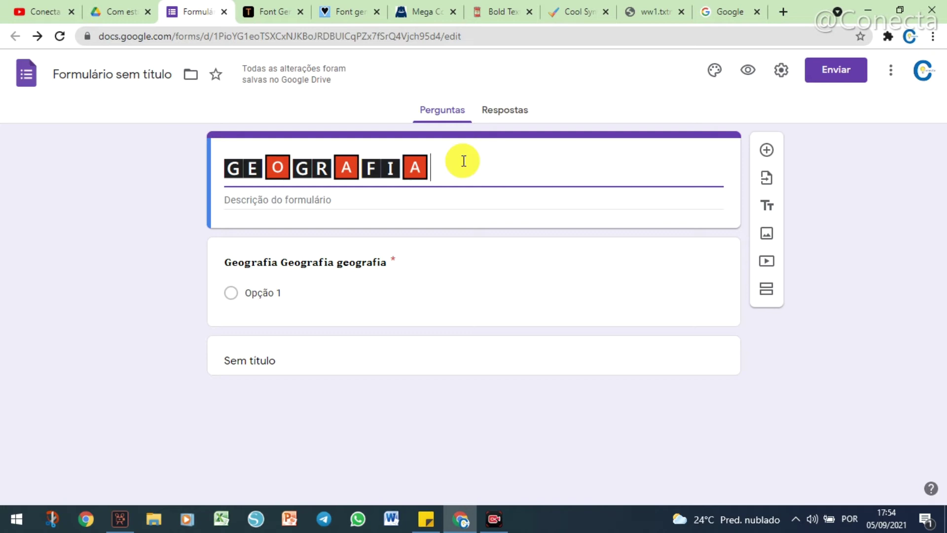
pyautogui.click(332, 163)
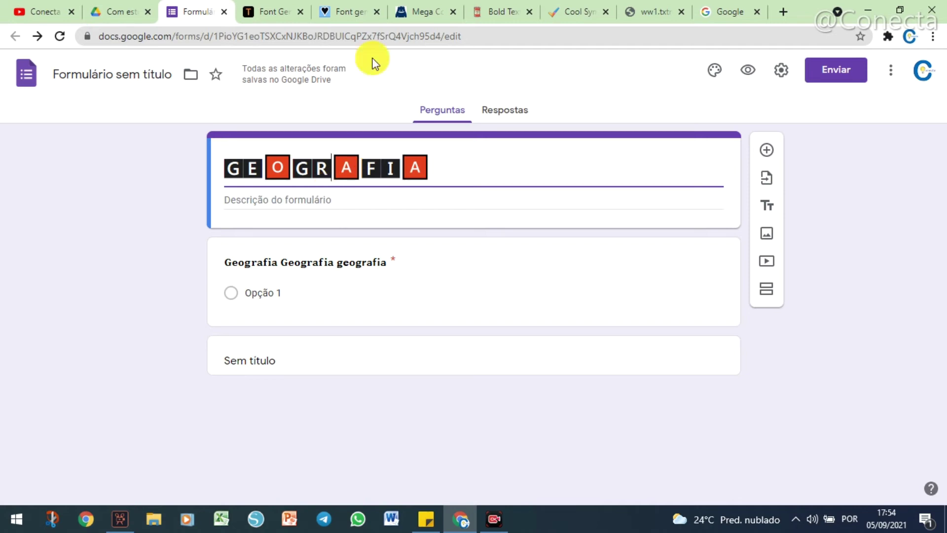
# Step: Return to the fsymbols Font generator page and go back up to its heading and text entry area
pyautogui.click(350, 12)
pyautogui.scroll(15, 347, 145)
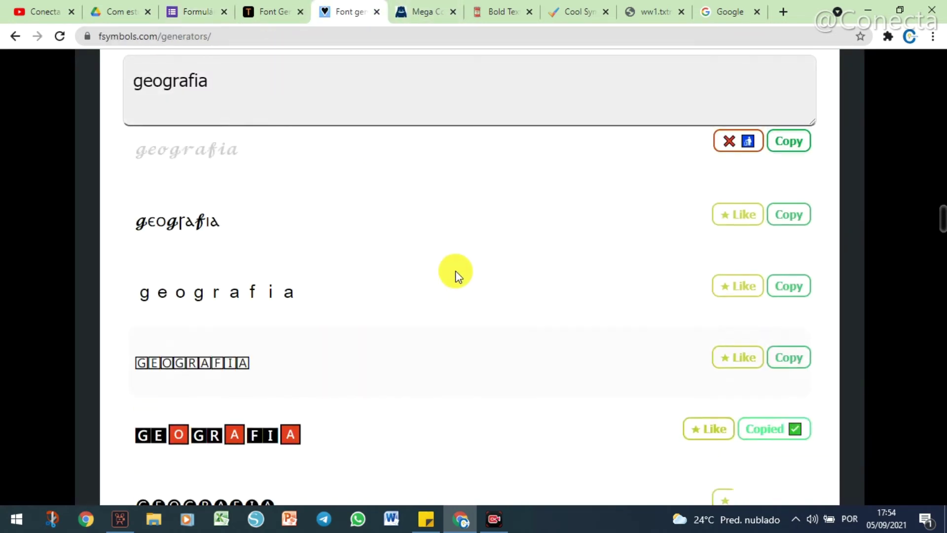
pyautogui.scroll(15, 448, 296)
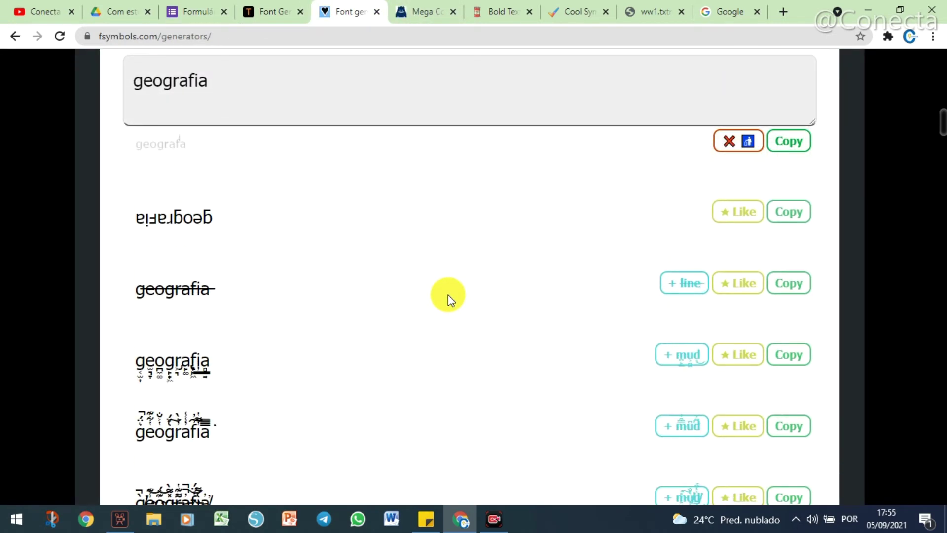
pyautogui.scroll(1, 445, 306)
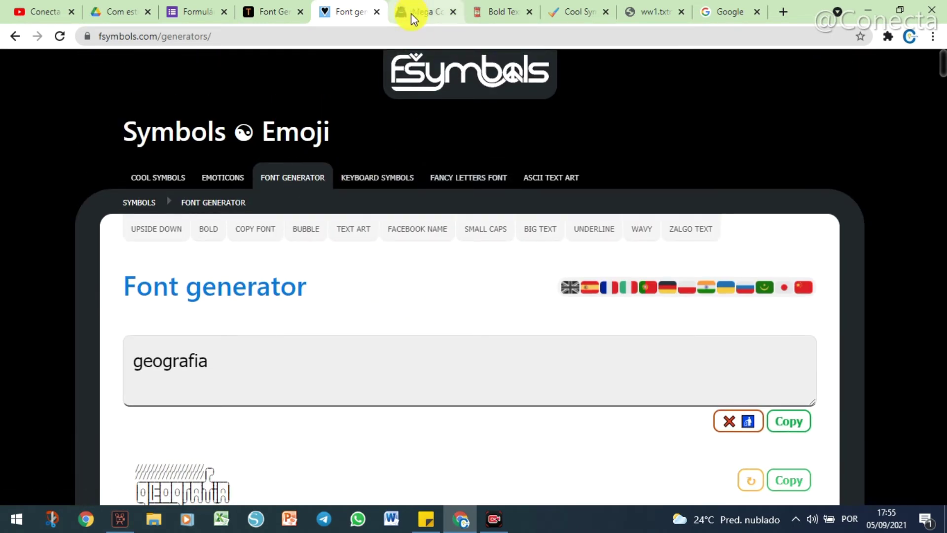
# Step: Check the list of generator addresses in the sticky note and switch to the megacooltext.com page
pyautogui.click(427, 519)
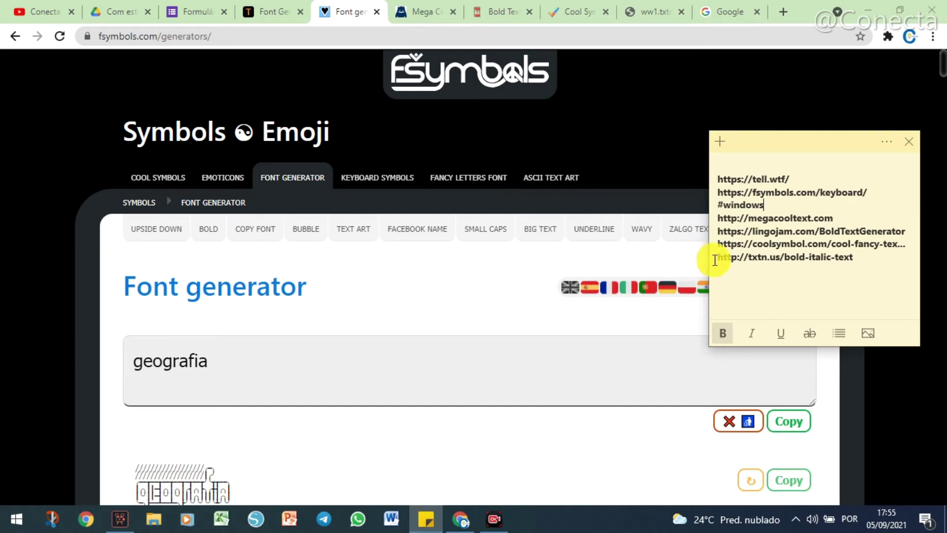
pyautogui.click(754, 231)
pyautogui.click(399, 19)
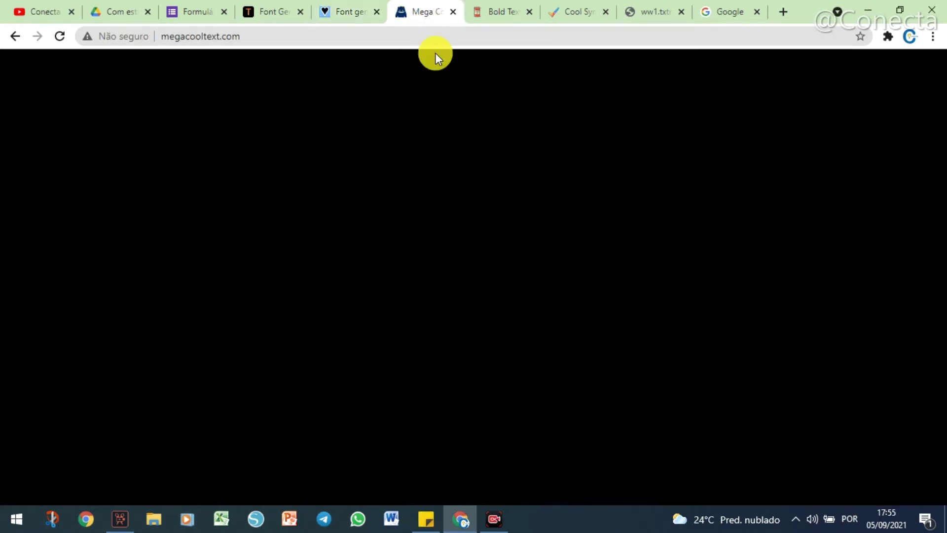
# Step: Look through the Mega Cool Text style samples down to the letter categories such as Big, Chinese and Cool Letters
pyautogui.scroll(7, 96, 226)
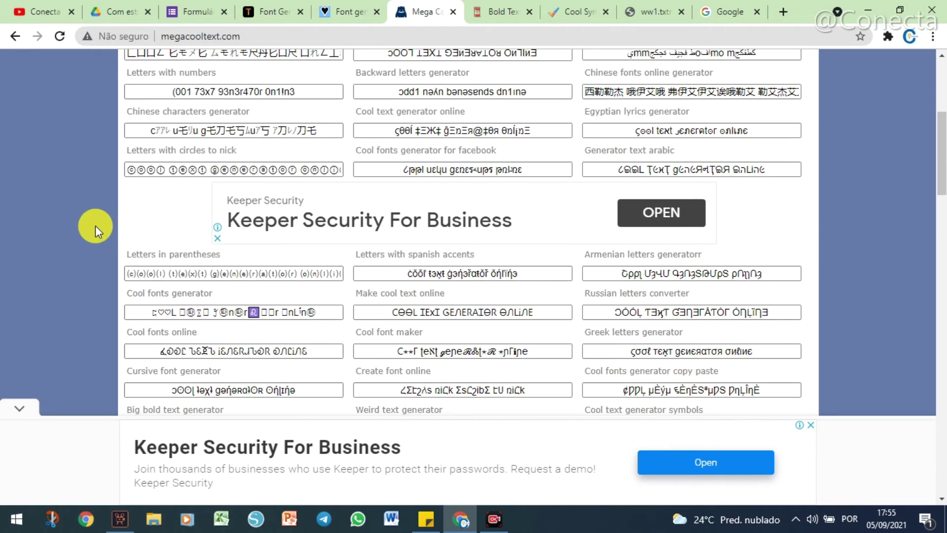
pyautogui.scroll(2, 93, 224)
pyautogui.scroll(-10, 114, 211)
pyautogui.scroll(-10, 117, 263)
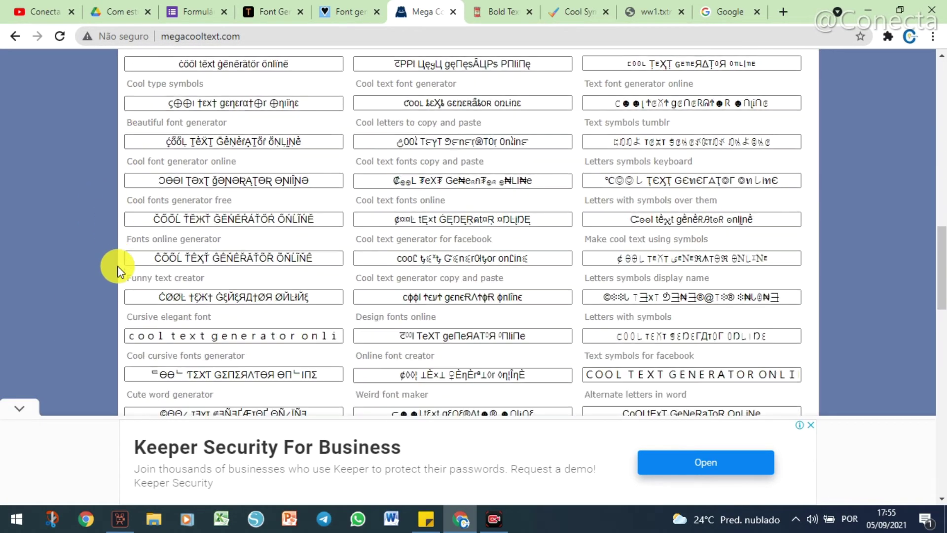
pyautogui.scroll(-10, 117, 266)
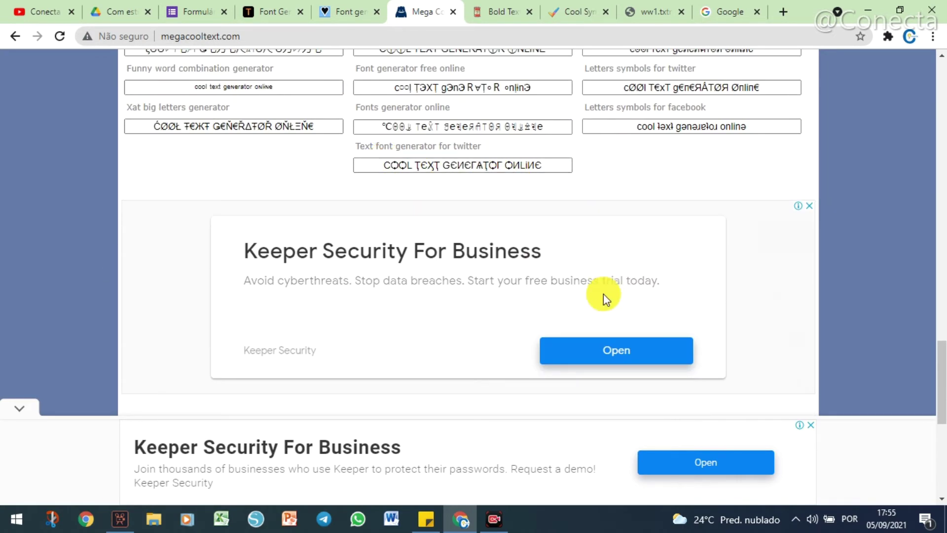
pyautogui.scroll(-6, 603, 294)
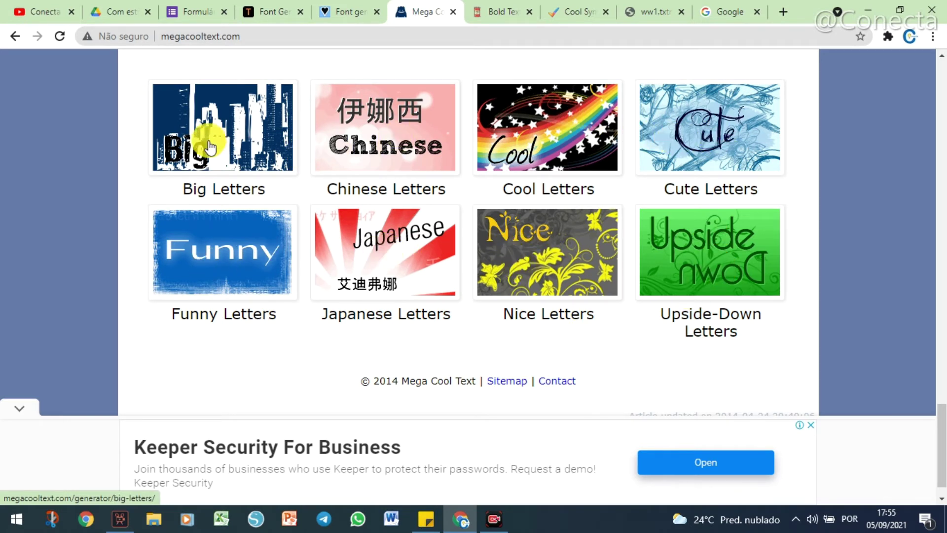
pyautogui.scroll(-1, 253, 363)
# Step: Review the Mega Cool Text samples back up to the "Write your nick here" field and the first generators below it
pyautogui.scroll(4, 256, 362)
pyautogui.scroll(5, 257, 362)
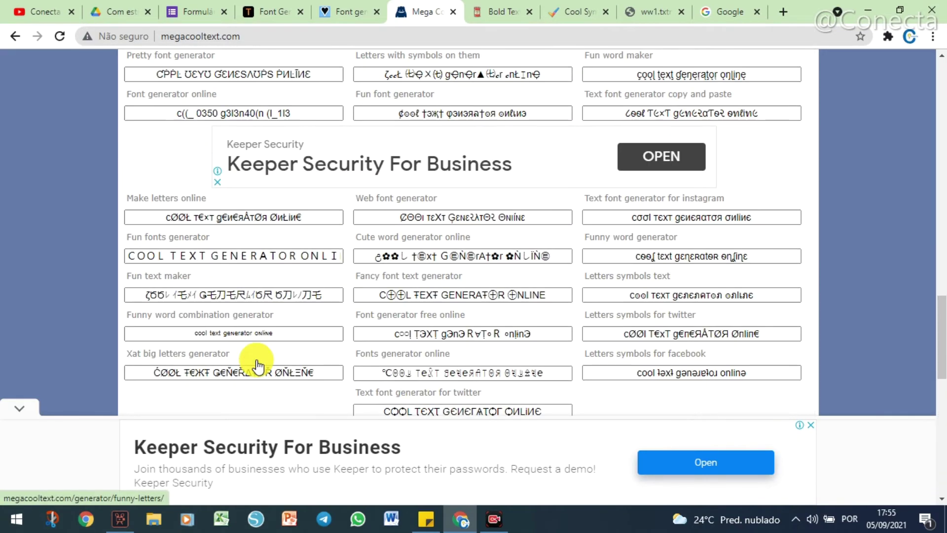
pyautogui.scroll(10, 257, 363)
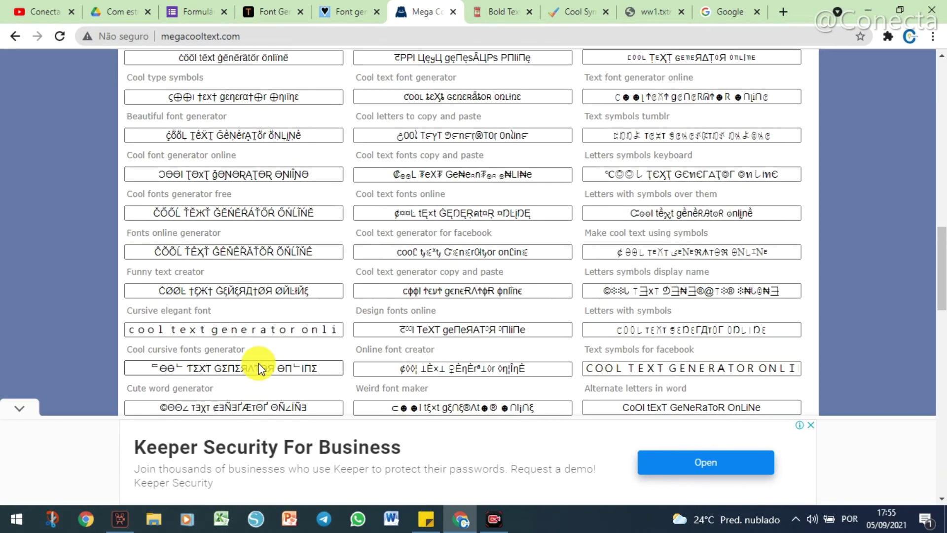
pyautogui.scroll(10, 259, 366)
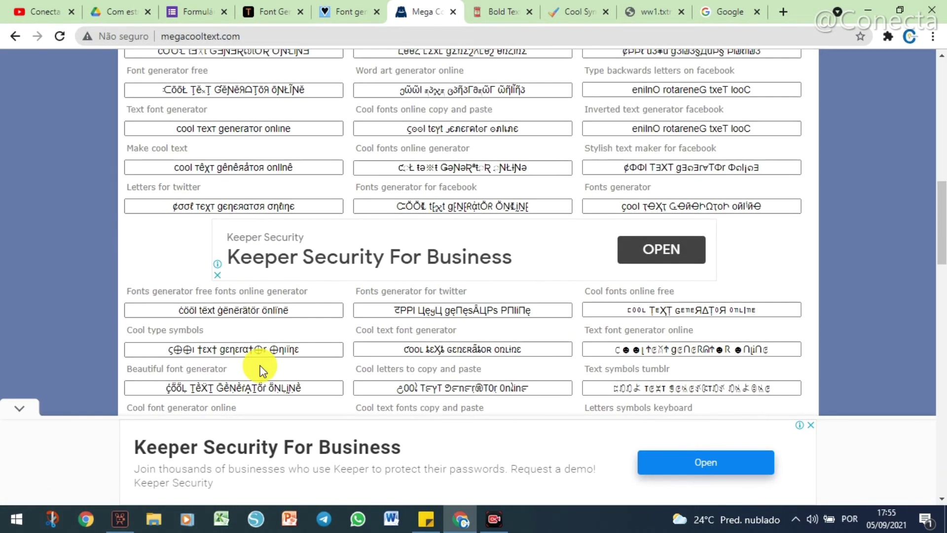
pyautogui.scroll(3, 261, 370)
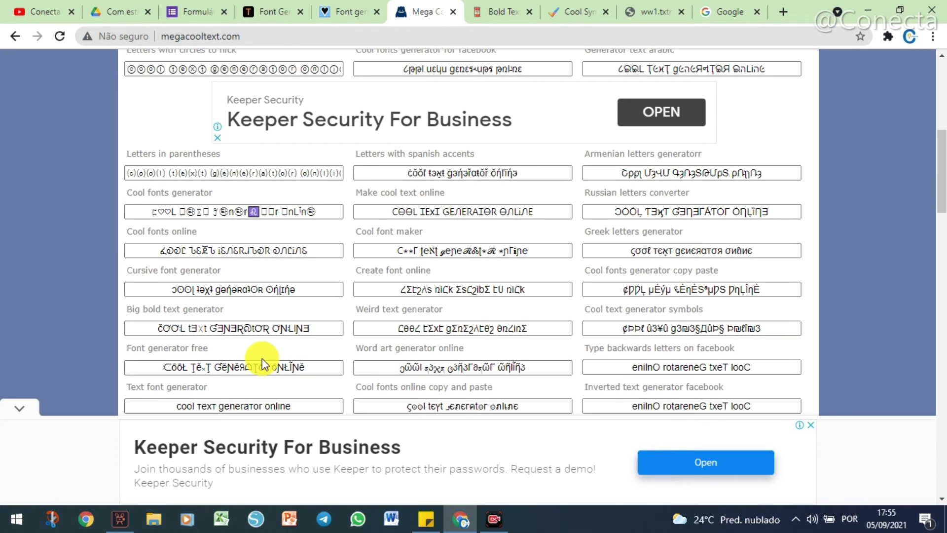
pyautogui.scroll(3, 249, 368)
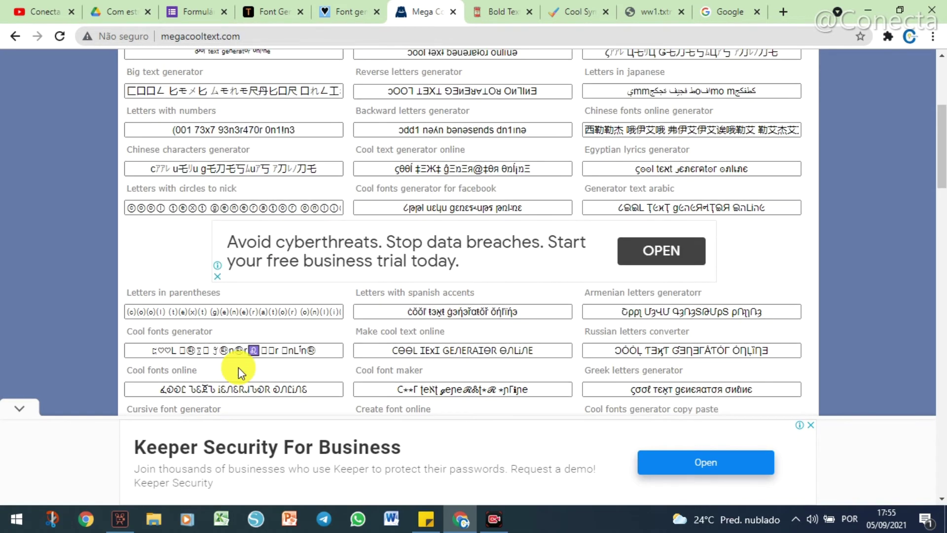
pyautogui.scroll(3, 239, 368)
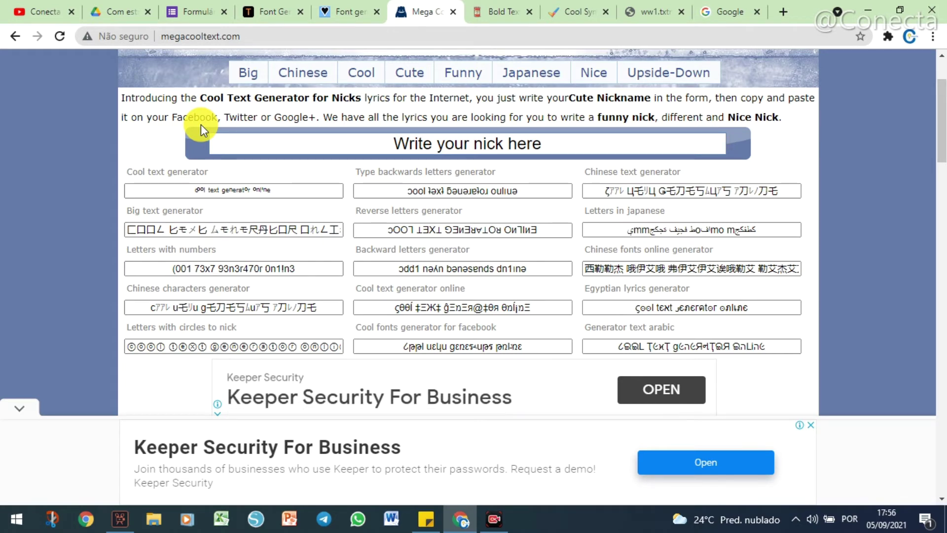
pyautogui.scroll(-4, 406, 355)
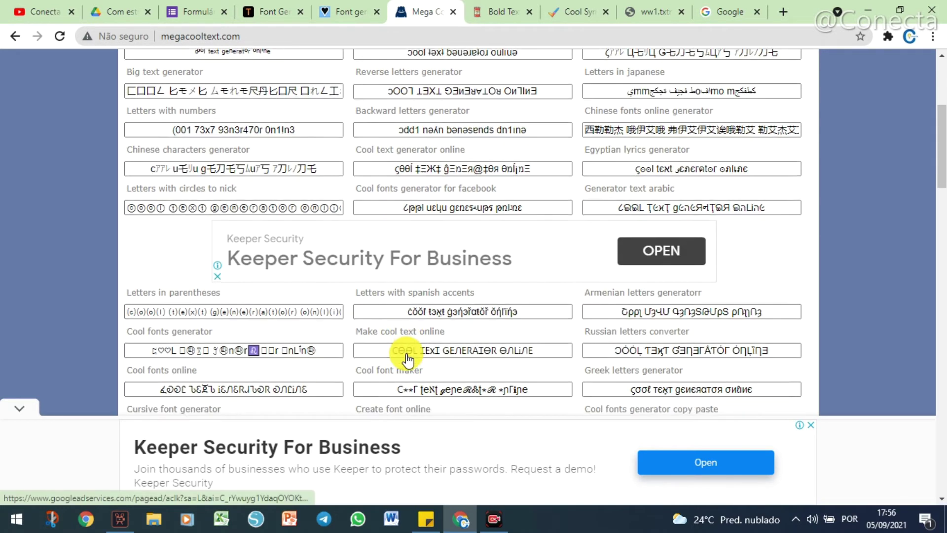
# Step: Look through the remaining Mega Cool Text generators to the end of the list, then return to the "Write your nick here" field
pyautogui.scroll(-5, 407, 359)
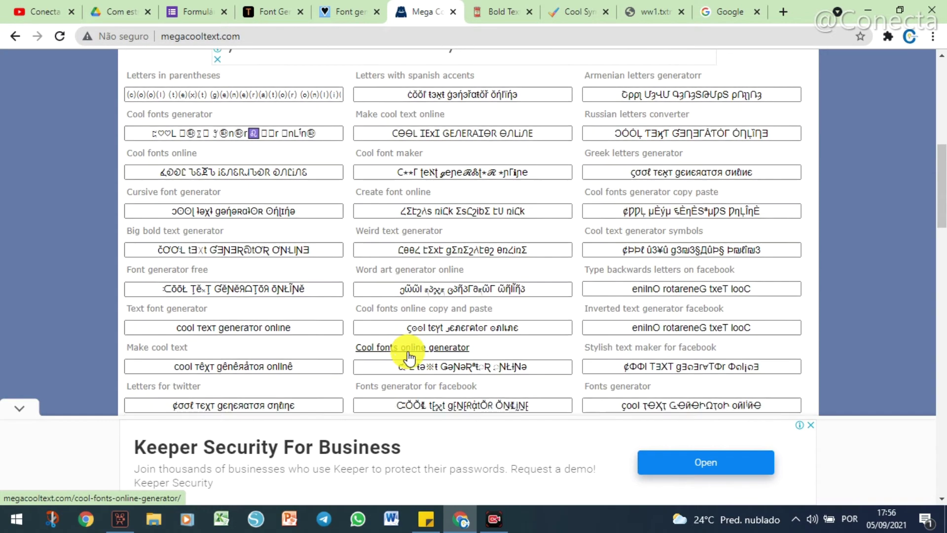
pyautogui.scroll(-10, 408, 356)
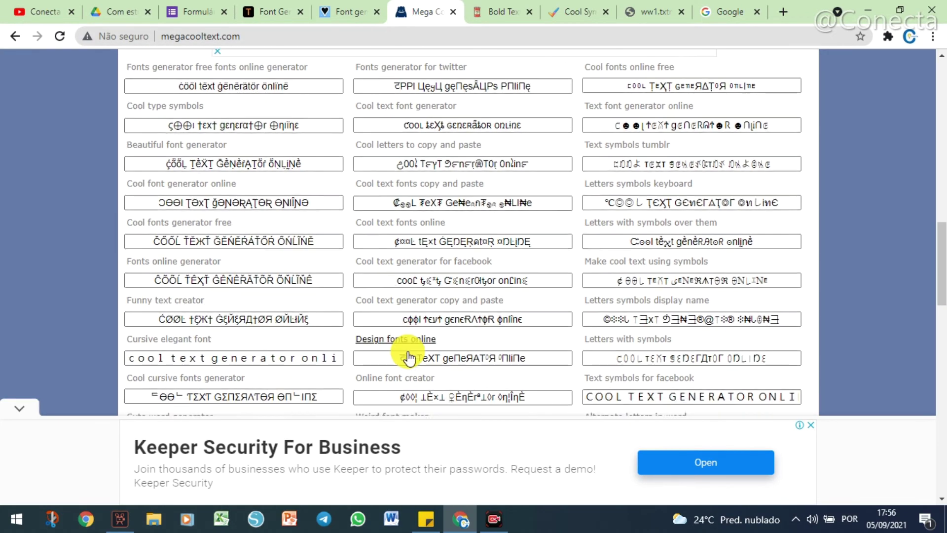
pyautogui.scroll(-5, 407, 356)
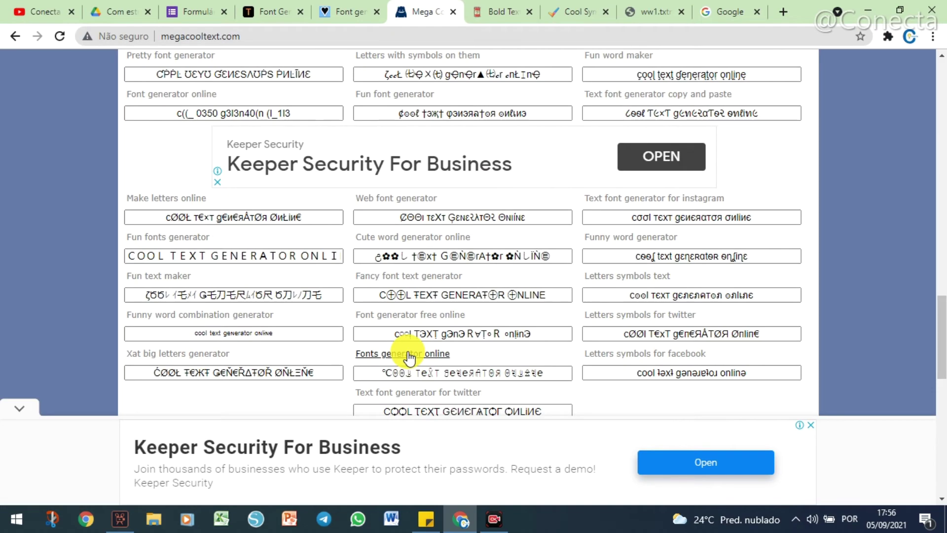
pyautogui.scroll(-3, 408, 358)
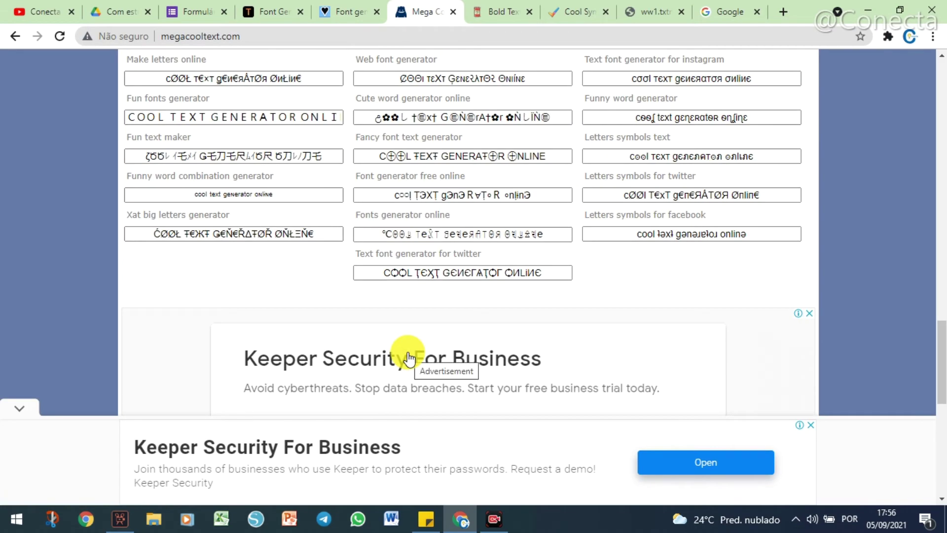
pyautogui.scroll(15, 408, 356)
pyautogui.scroll(8, 408, 365)
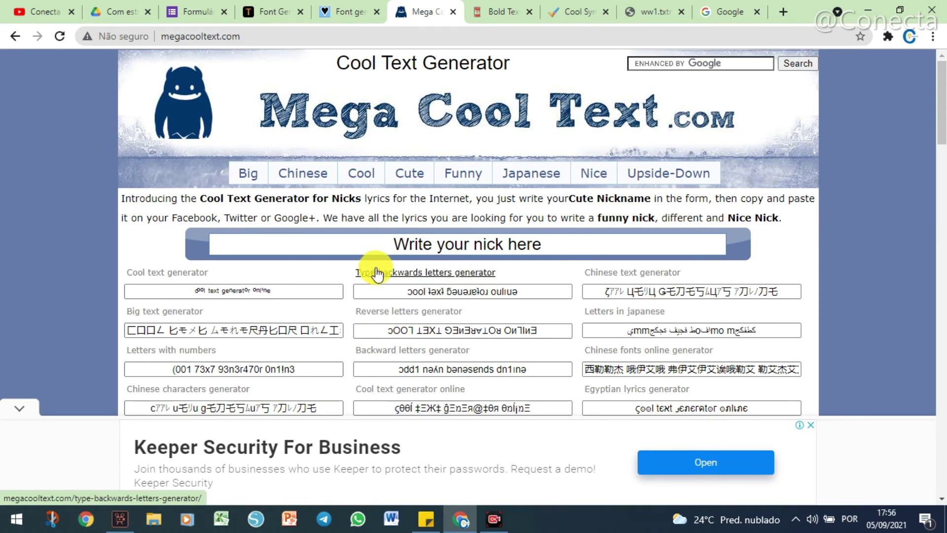
# Step: Check the sticky note's list of generator addresses and switch to the LingoJam Bold Text Generator page
pyautogui.click(426, 519)
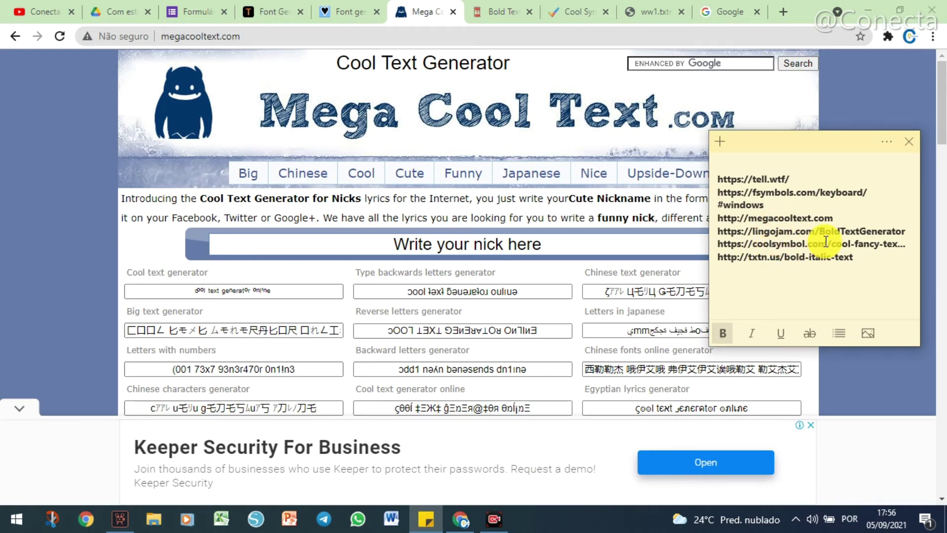
pyautogui.click(810, 101)
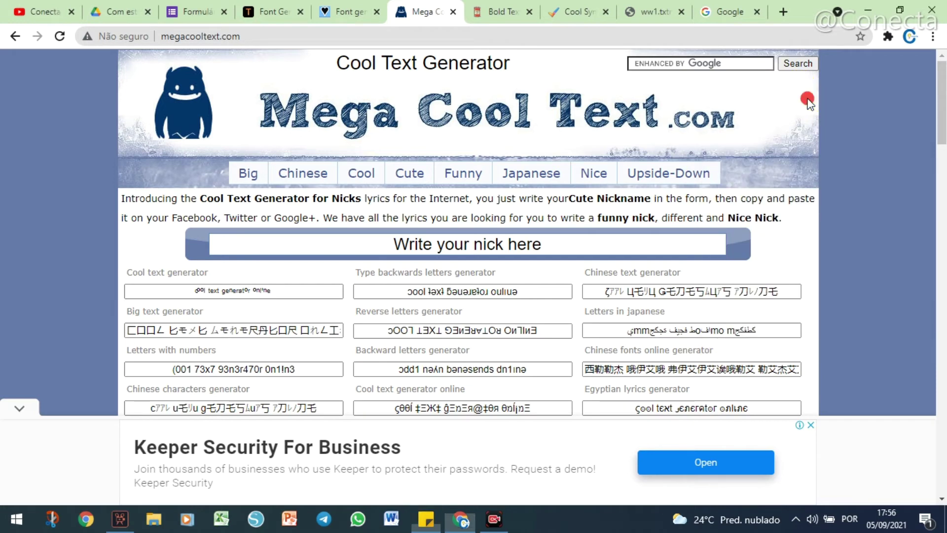
pyautogui.click(507, 13)
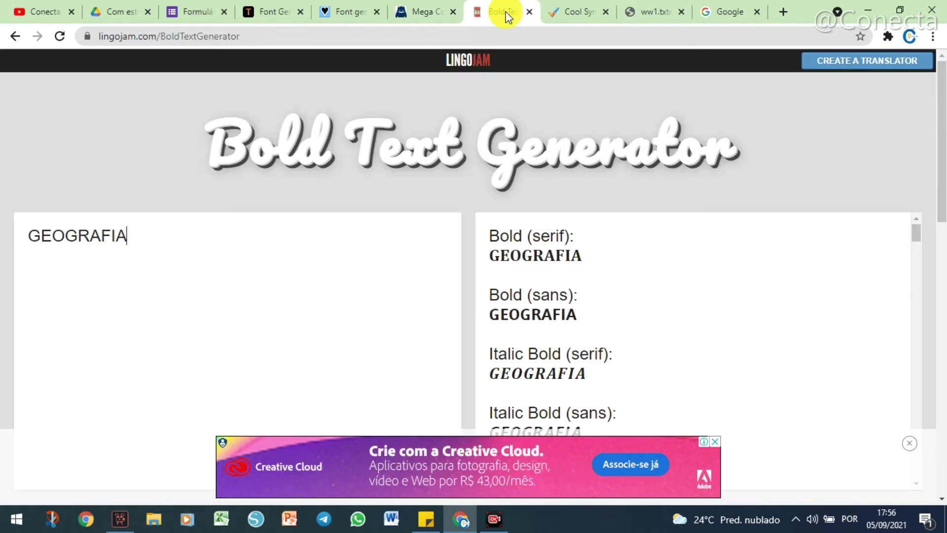
# Step: Examine the generated GEOGRAFIA styles from Bold (serif) through Double-Struck and "more text fonts" to the boxed and circled letters
pyautogui.scroll(-2, 313, 387)
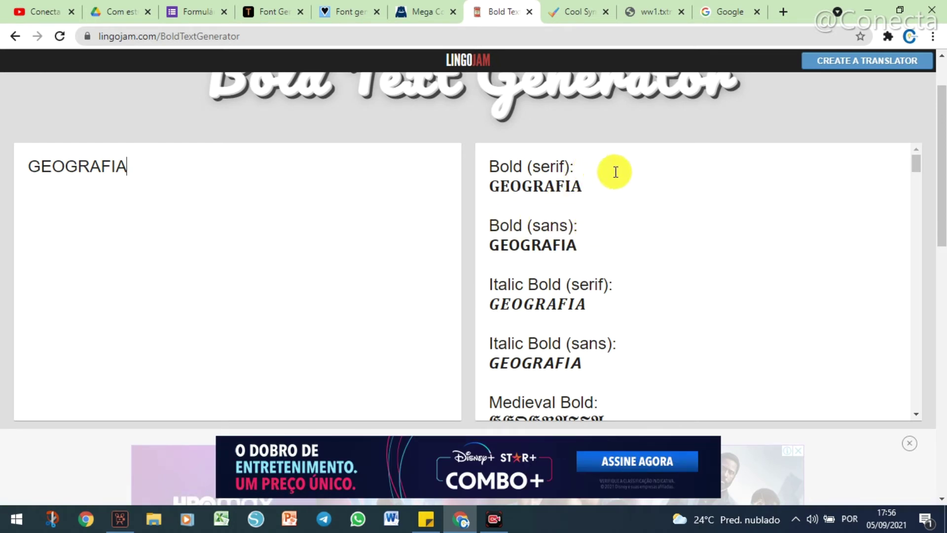
pyautogui.scroll(-1, 578, 305)
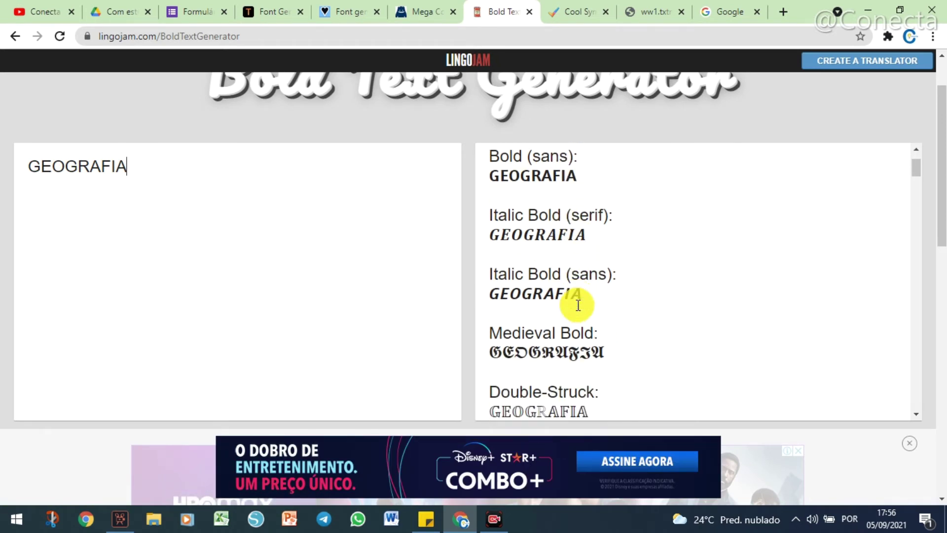
pyautogui.scroll(1, 577, 303)
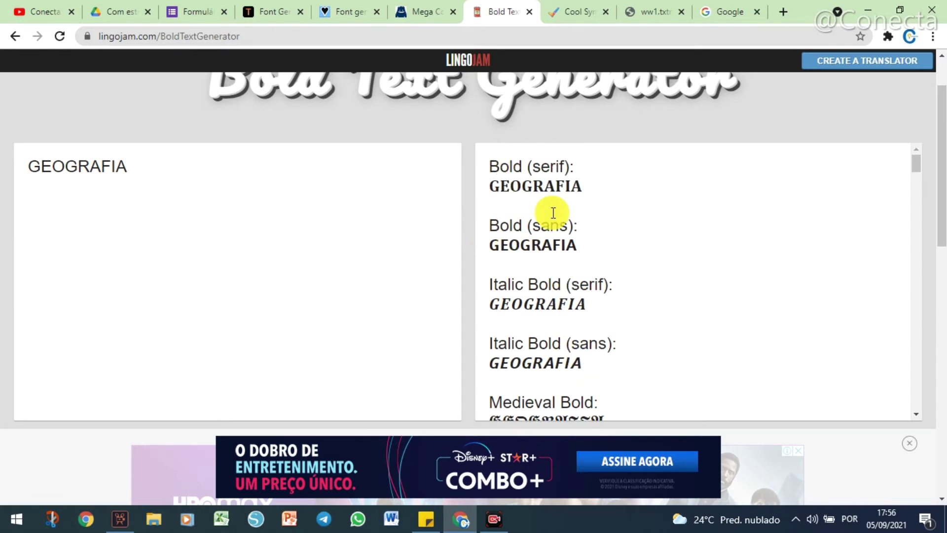
pyautogui.scroll(-3, 591, 355)
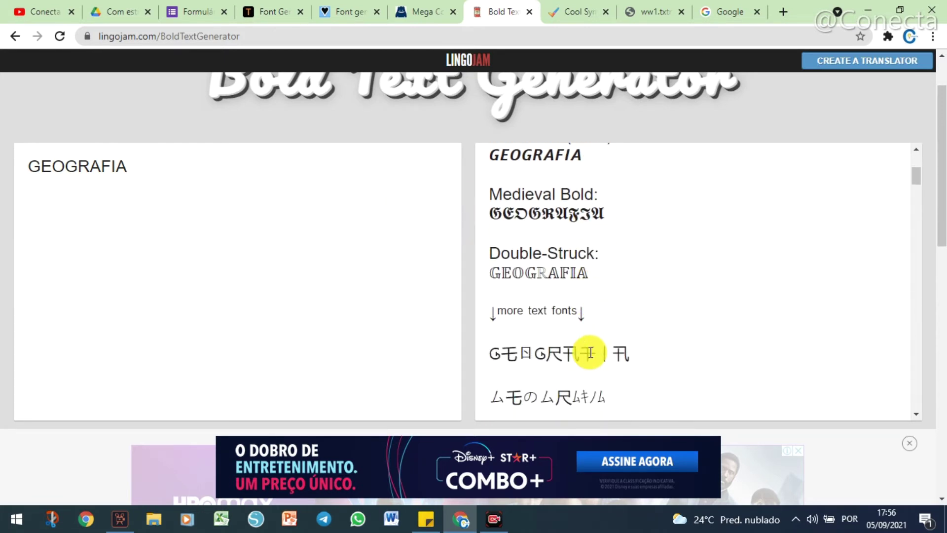
pyautogui.scroll(-1, 582, 262)
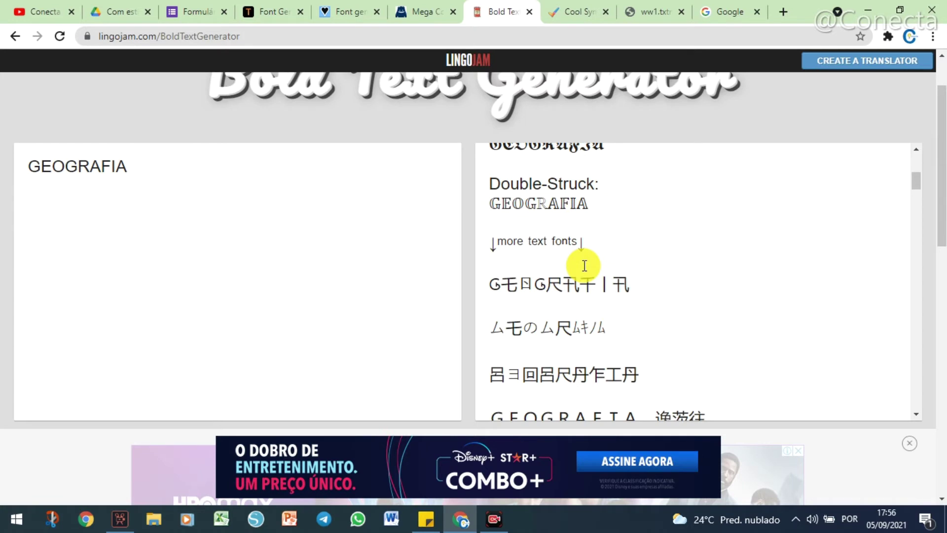
pyautogui.scroll(-4, 546, 291)
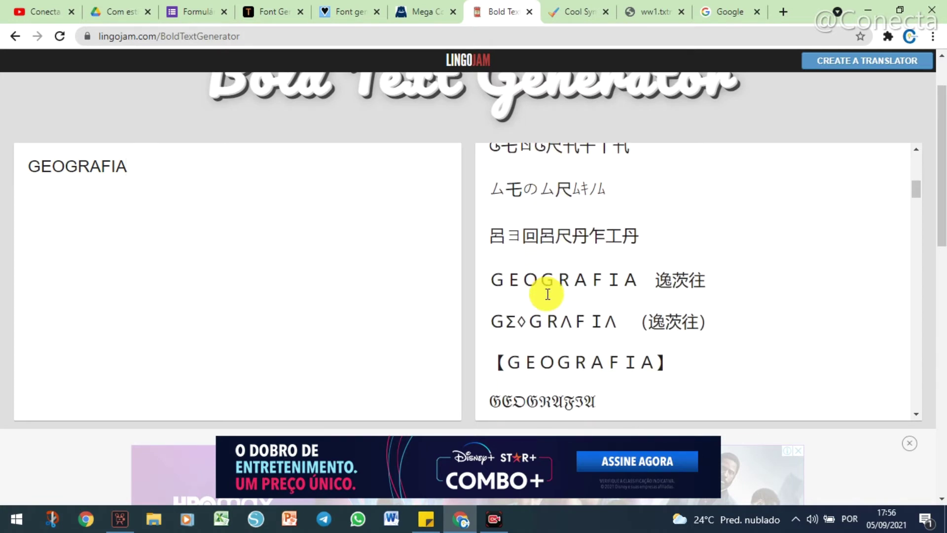
pyautogui.scroll(-4, 548, 291)
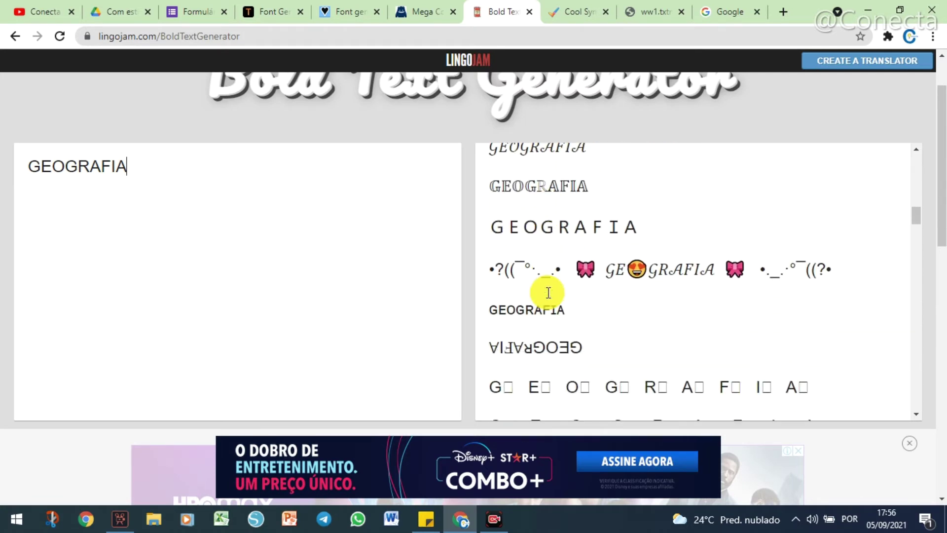
pyautogui.scroll(-1, 773, 311)
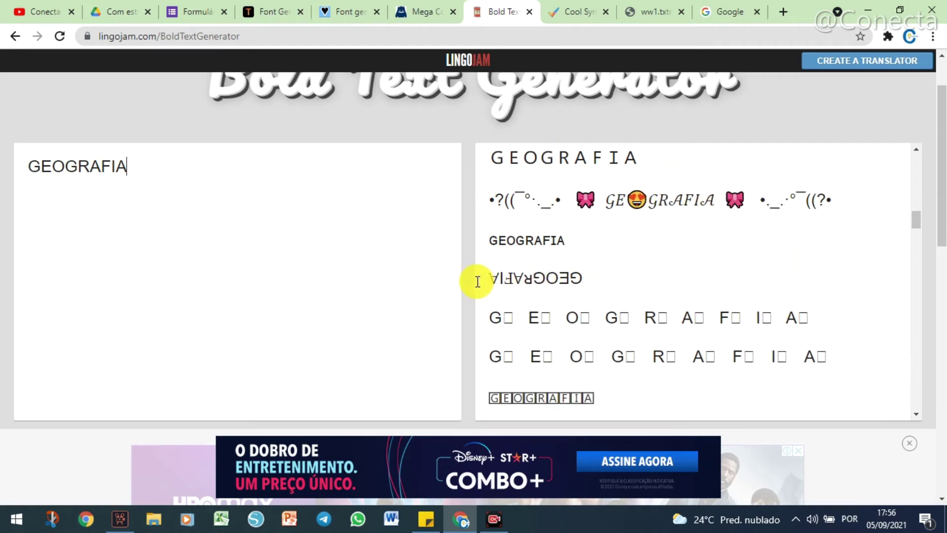
pyautogui.scroll(-3, 620, 294)
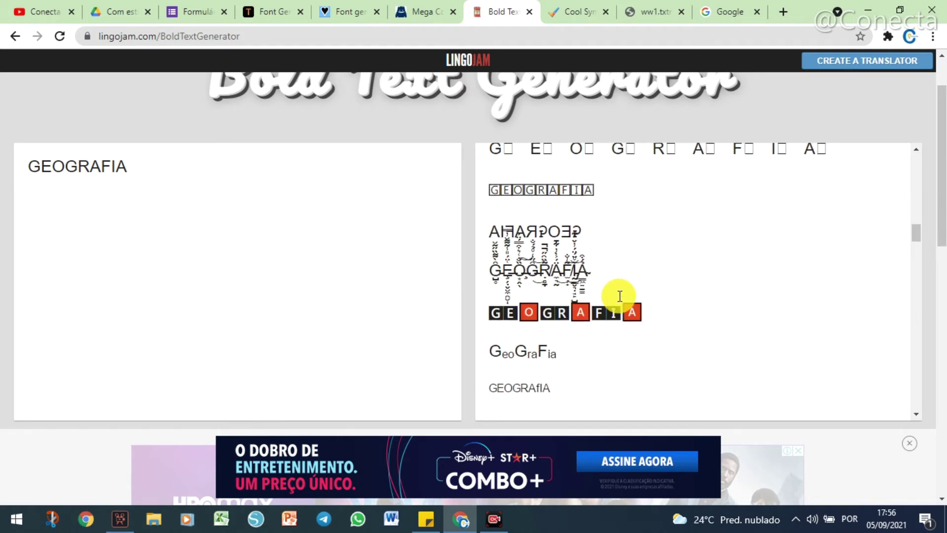
pyautogui.scroll(-1, 620, 296)
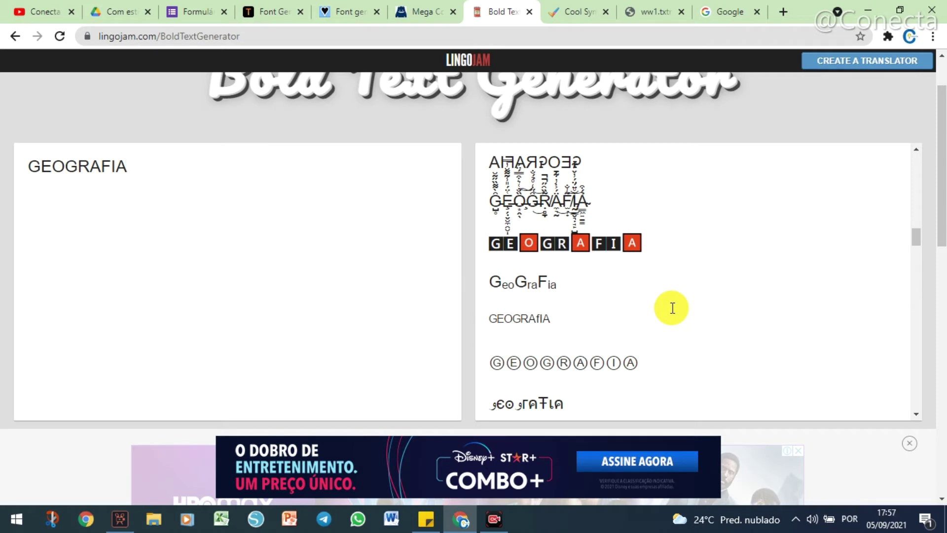
# Step: Examine the remaining GEOGRAFIA styles, including the version with hearts between letters, Wingdings and the emoji-decorated variants
pyautogui.scroll(-6, 707, 212)
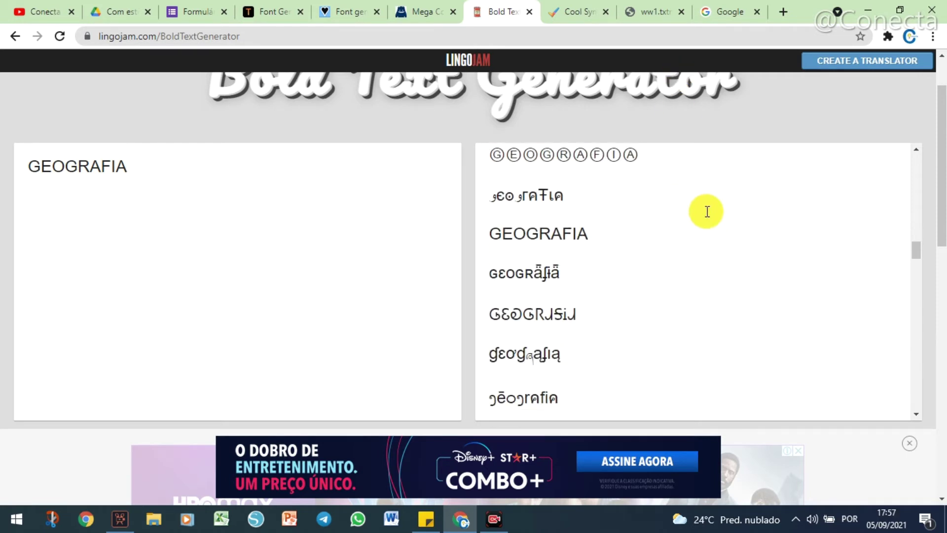
pyautogui.scroll(-8, 709, 214)
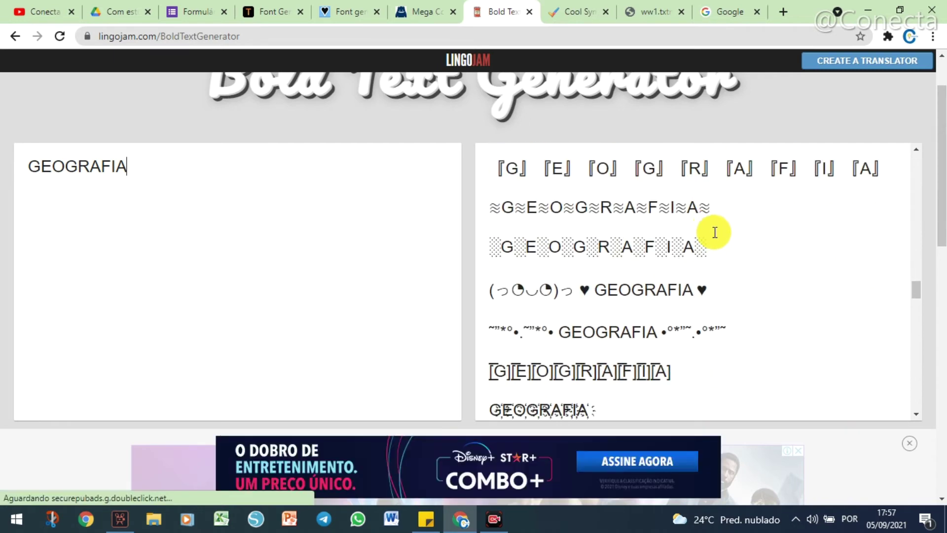
pyautogui.scroll(-6, 744, 296)
pyautogui.scroll(3, 744, 309)
pyautogui.moveTo(487, 332); pyautogui.dragTo(676, 326)
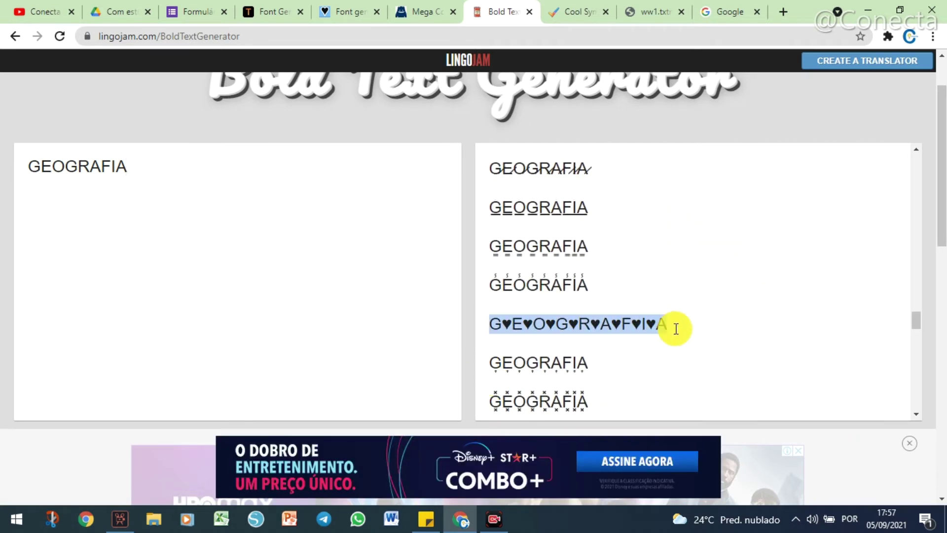
pyautogui.scroll(-4, 626, 349)
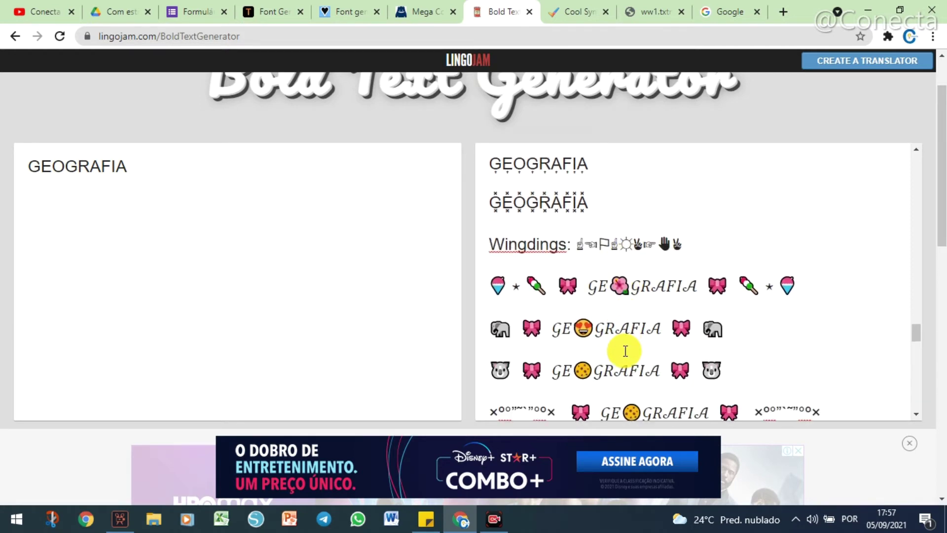
pyautogui.scroll(-3, 649, 348)
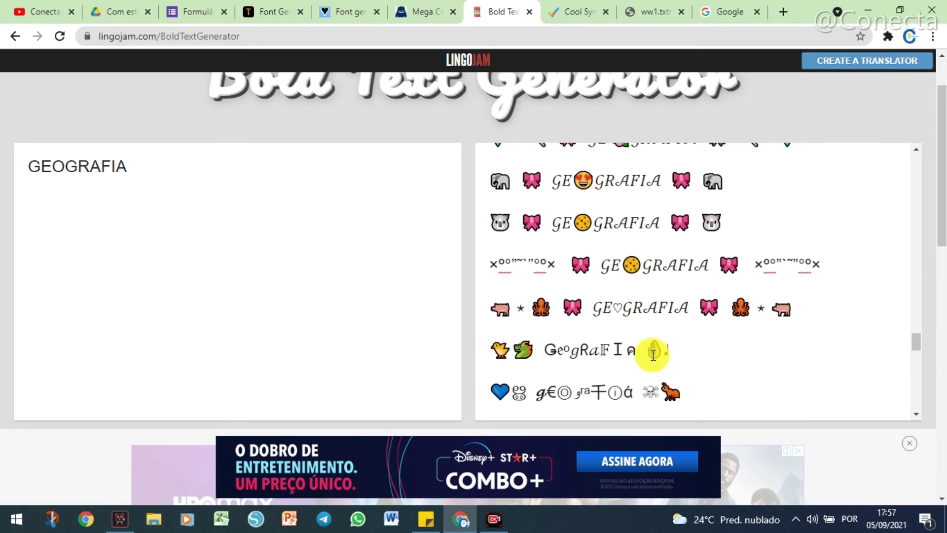
pyautogui.scroll(-8, 681, 349)
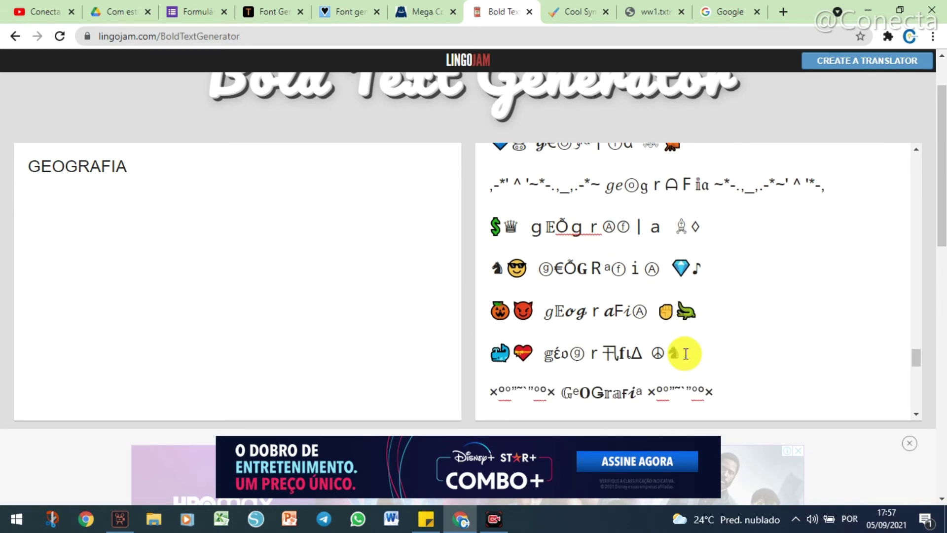
pyautogui.scroll(-10, 683, 349)
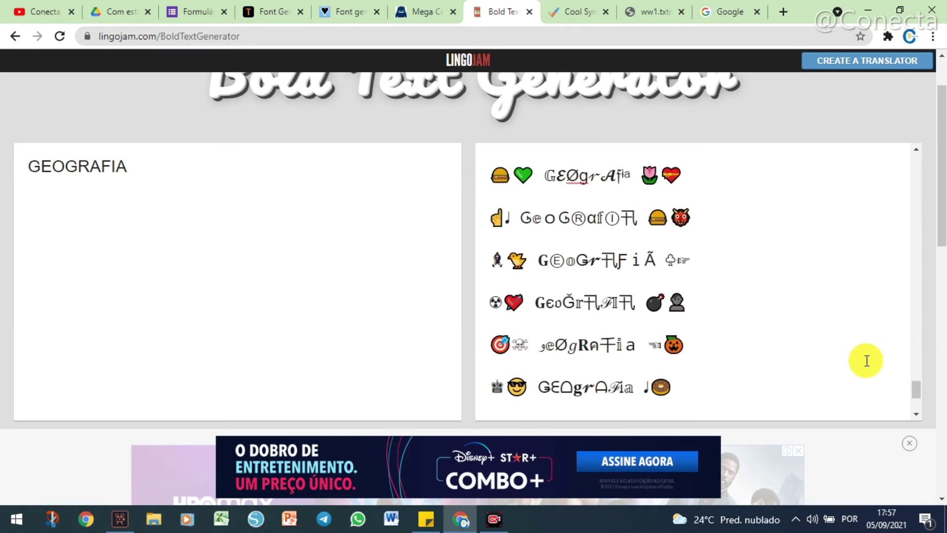
# Step: Go back to the start of the generated styles and copy the Bold (sans) version of GEOGRAFIA
pyautogui.moveTo(911, 402); pyautogui.dragTo(903, 153)
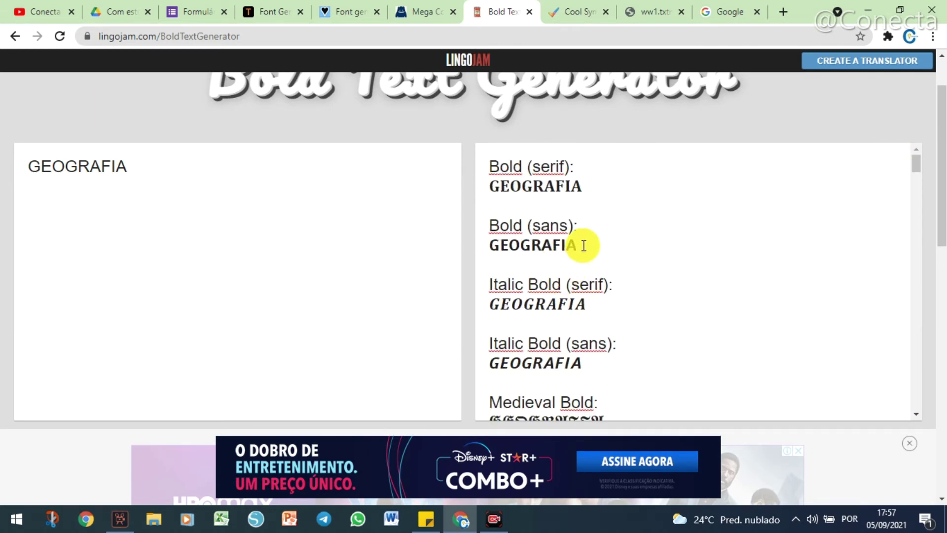
pyautogui.moveTo(587, 244); pyautogui.dragTo(467, 250)
pyautogui.rightClick(519, 246)
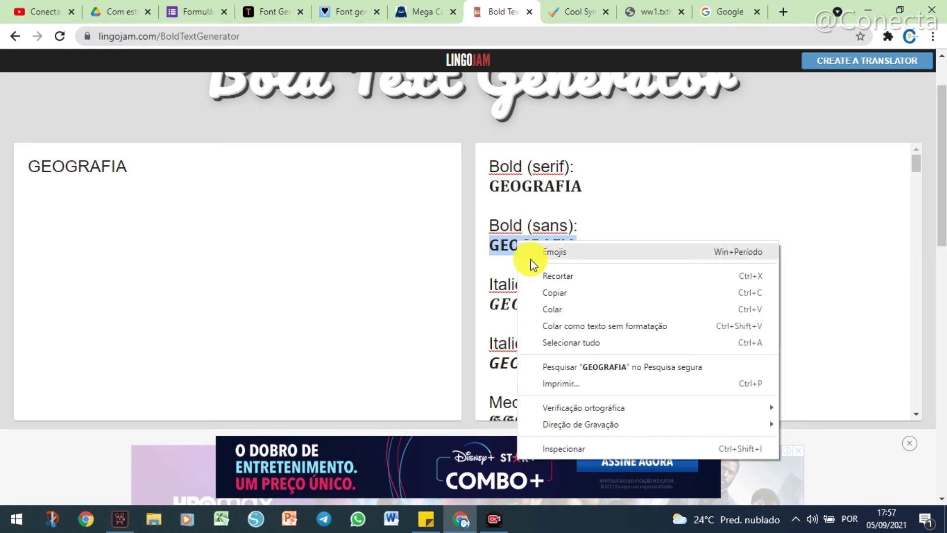
pyautogui.click(577, 290)
# Step: Paste the copied bold GEOGRAFIA at the end of the multiple-choice question's title in the Google Forms form
pyautogui.click(172, 18)
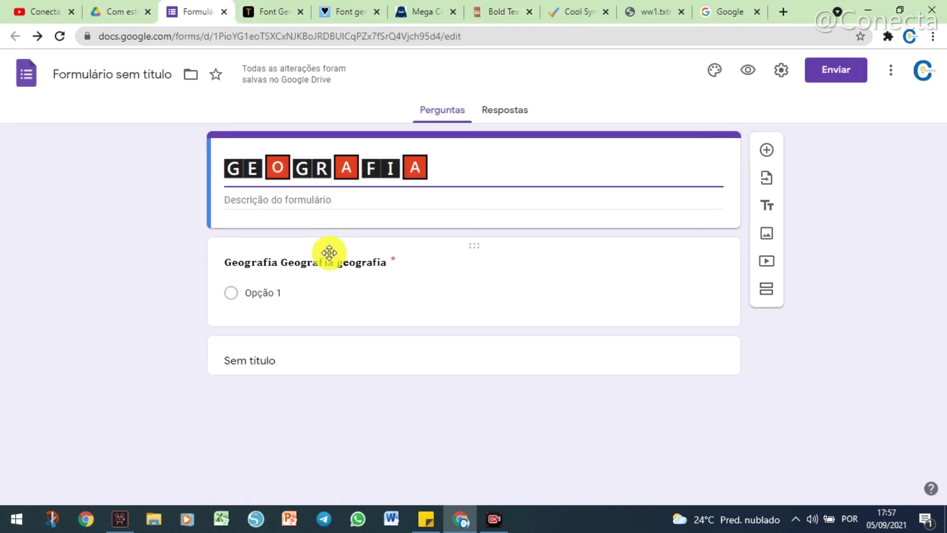
pyautogui.click(402, 272)
pyautogui.click(402, 276)
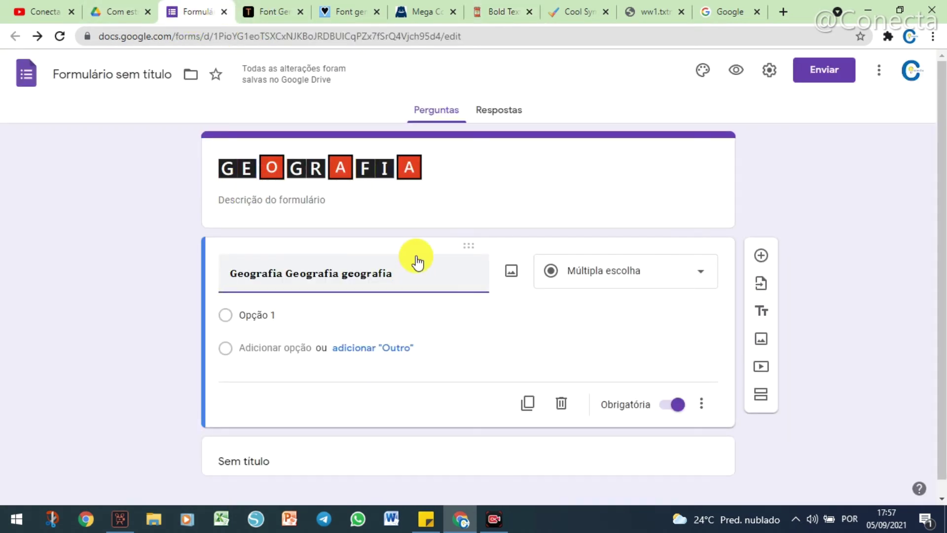
pyautogui.hotkey('ctrl', 'v')
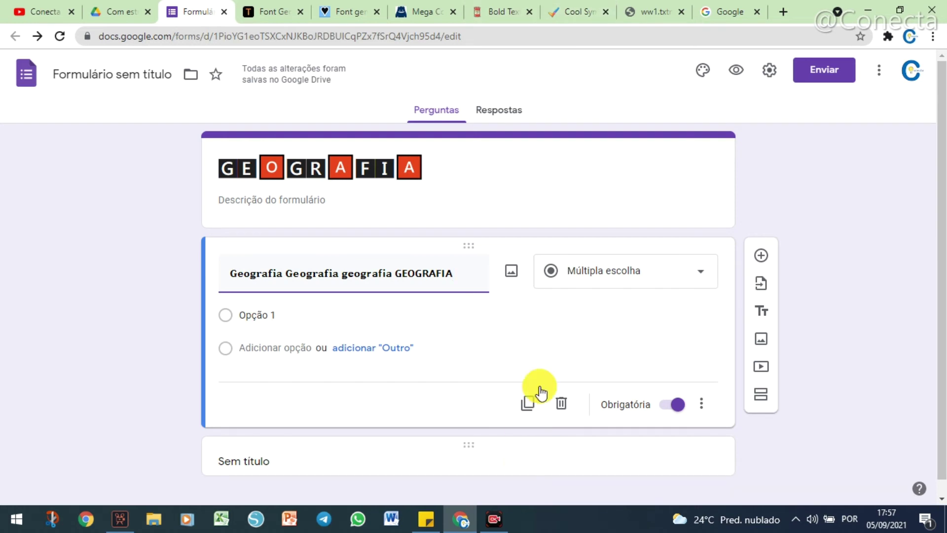
# Step: Switch to the coolsymbol.com page, check its address in the sticky note, and look over the Symbol Board area
pyautogui.click(560, 10)
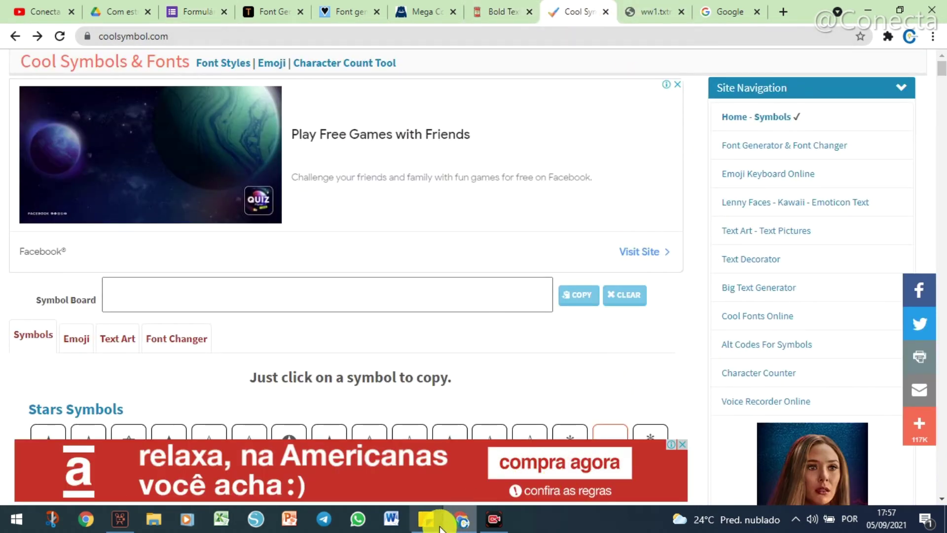
pyautogui.click(426, 519)
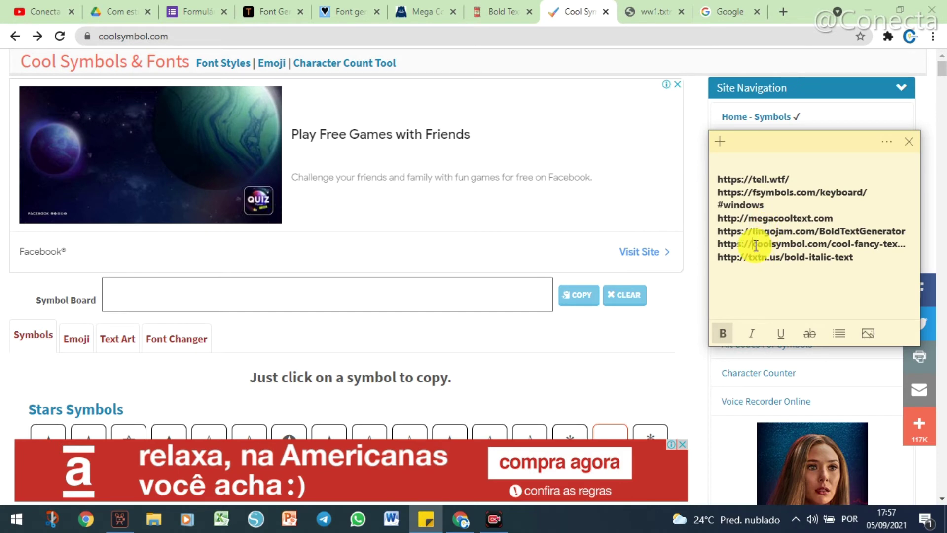
pyautogui.moveTo(756, 246); pyautogui.dragTo(841, 242)
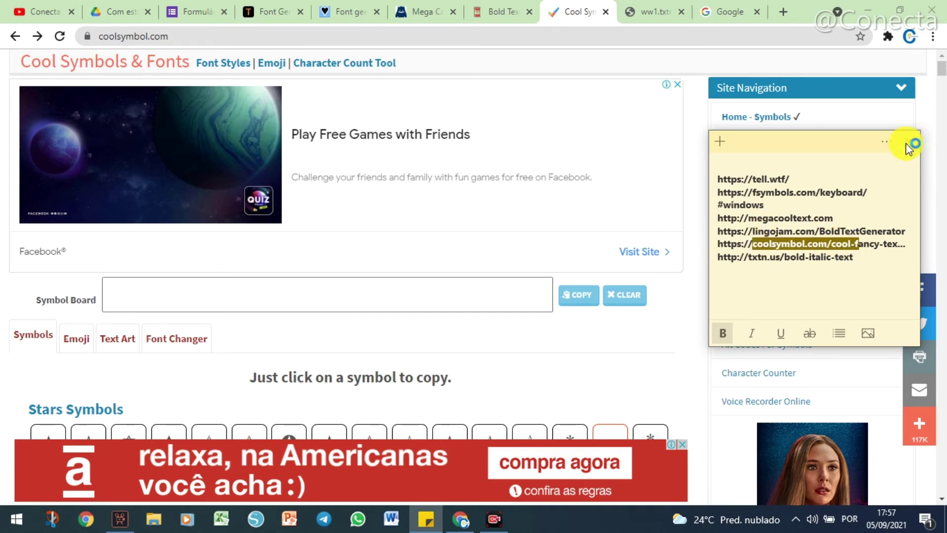
pyautogui.click(698, 117)
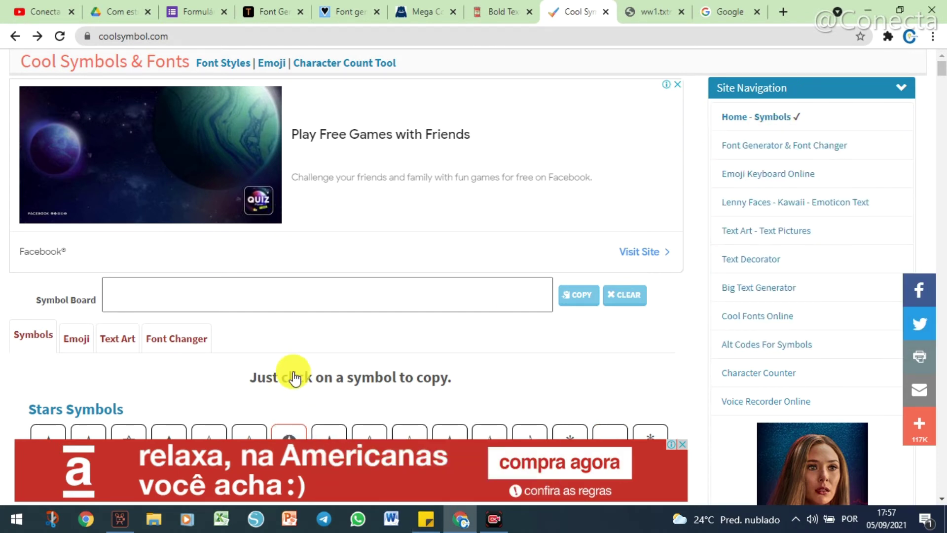
pyautogui.scroll(-3, 308, 328)
pyautogui.scroll(5, 386, 302)
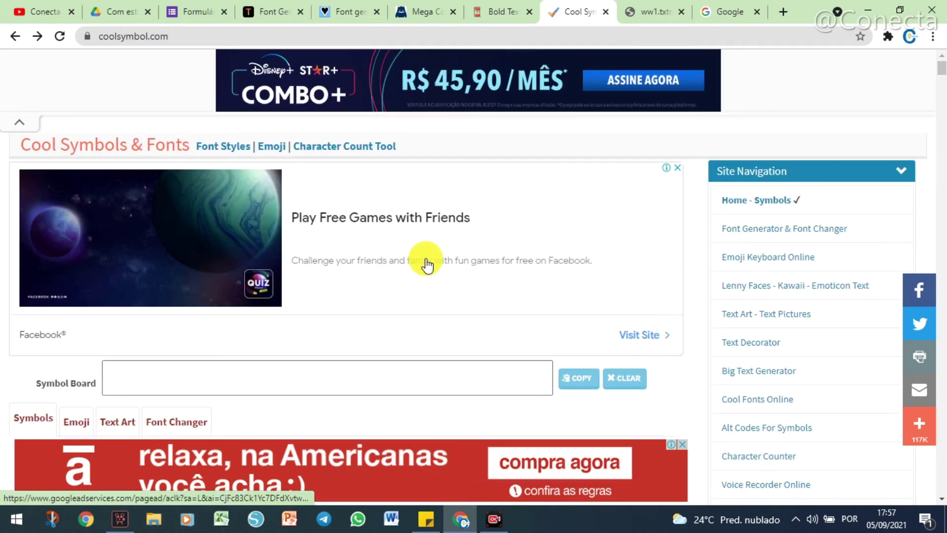
# Step: Look over the symbol categories on the Cool Symbol home page and the tools listed in its site navigation
pyautogui.scroll(-4, 502, 308)
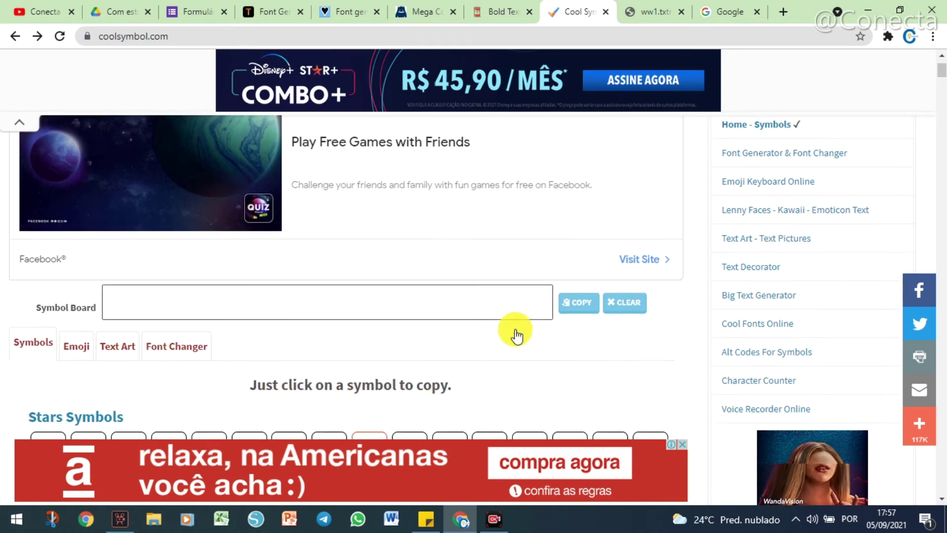
pyautogui.scroll(-5, 515, 335)
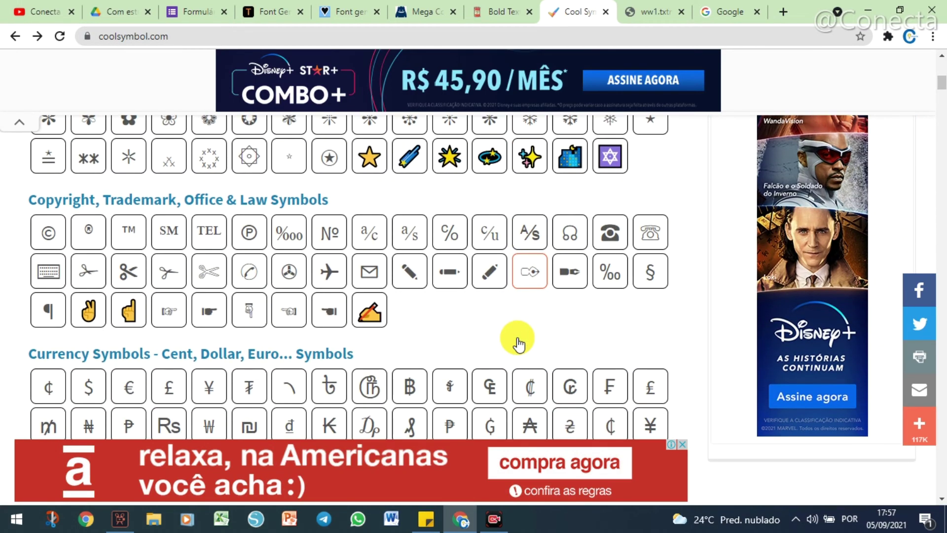
pyautogui.scroll(4, 515, 335)
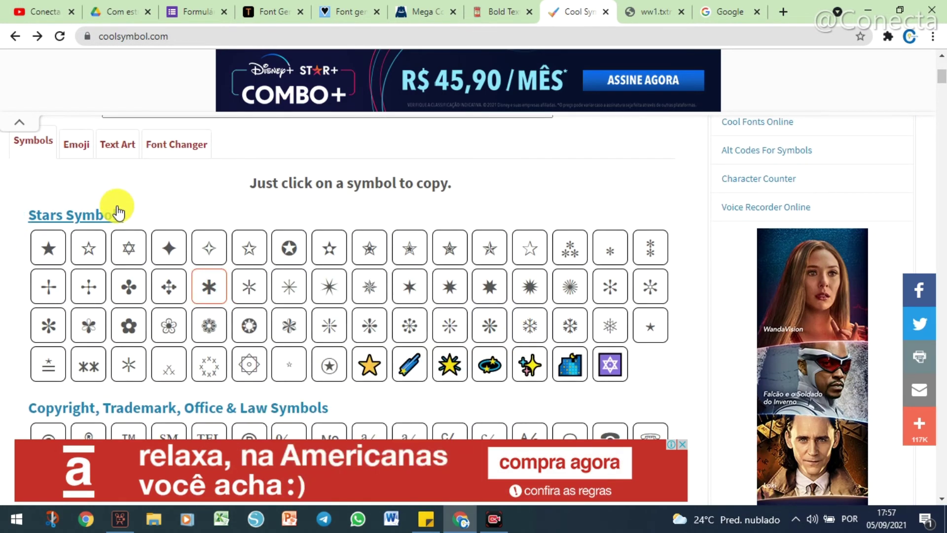
pyautogui.moveTo(232, 365)
pyautogui.scroll(-16, 232, 365)
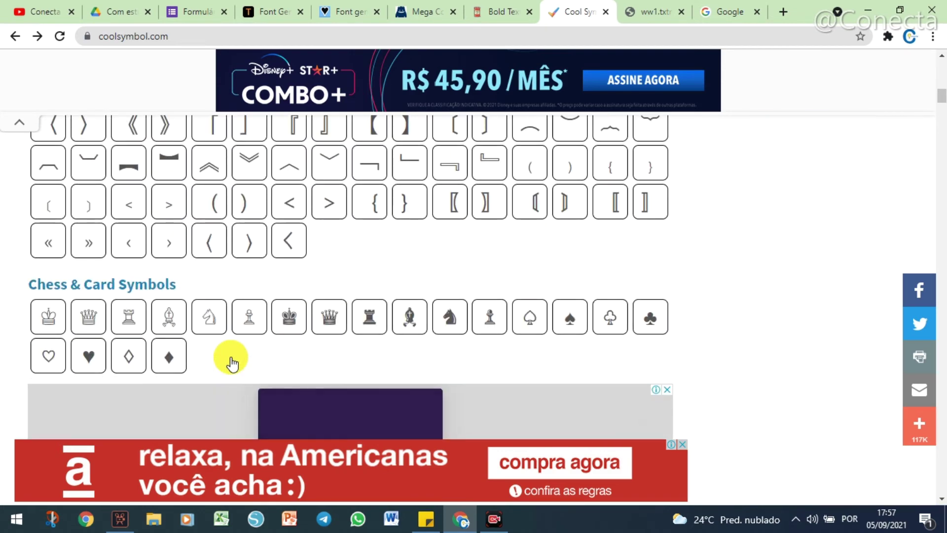
pyautogui.scroll(20, 232, 364)
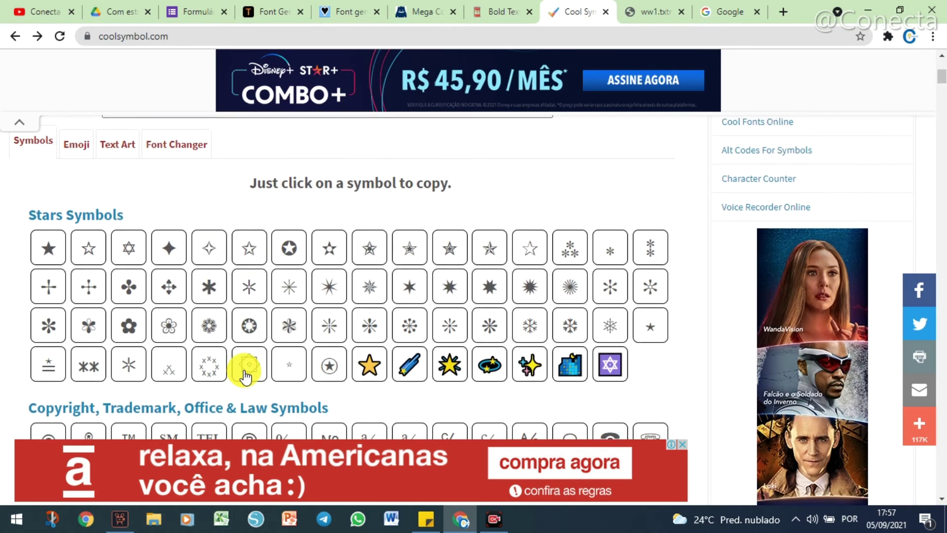
pyautogui.scroll(2, 245, 375)
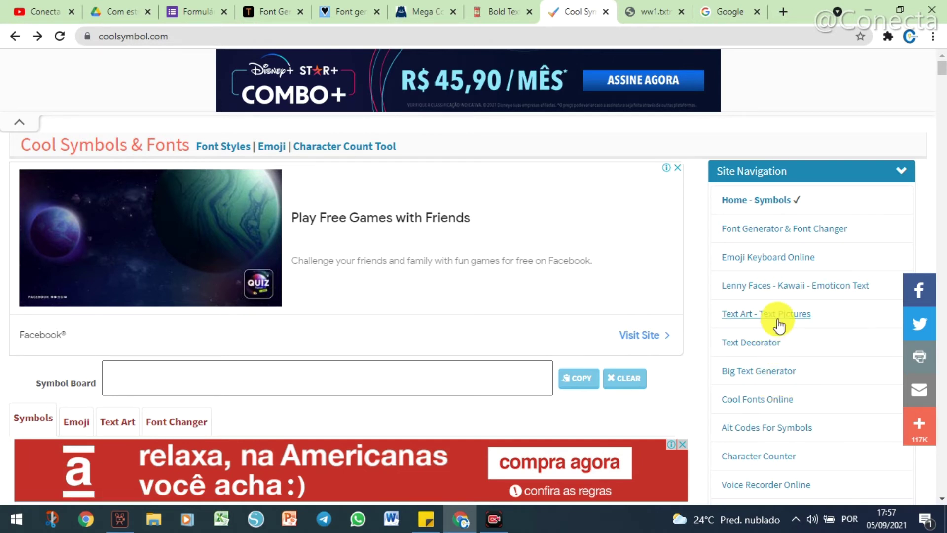
pyautogui.scroll(-2, 789, 375)
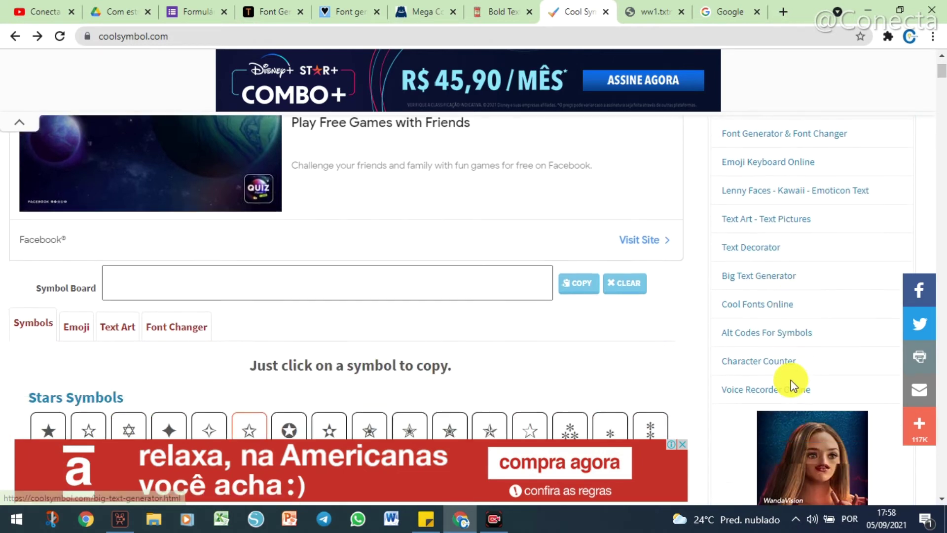
pyautogui.scroll(-1, 792, 380)
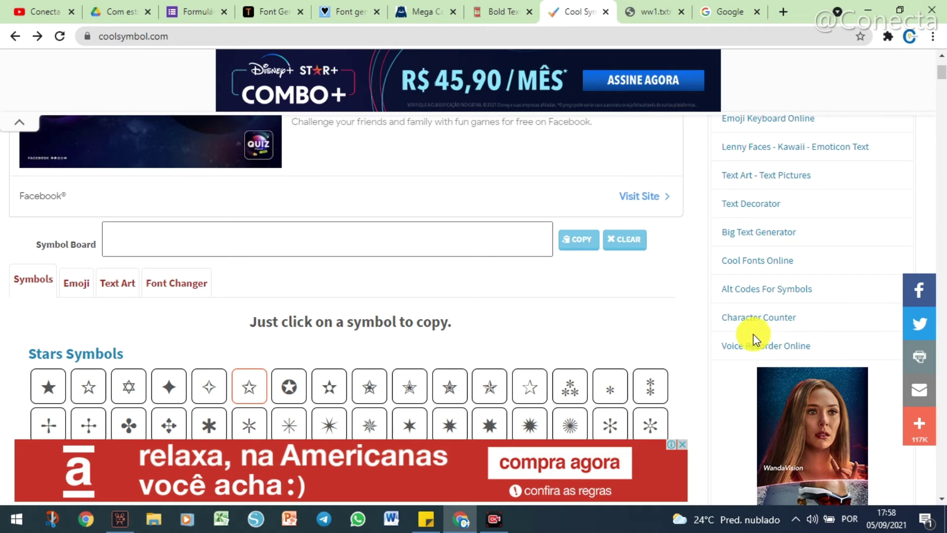
pyautogui.scroll(2, 762, 330)
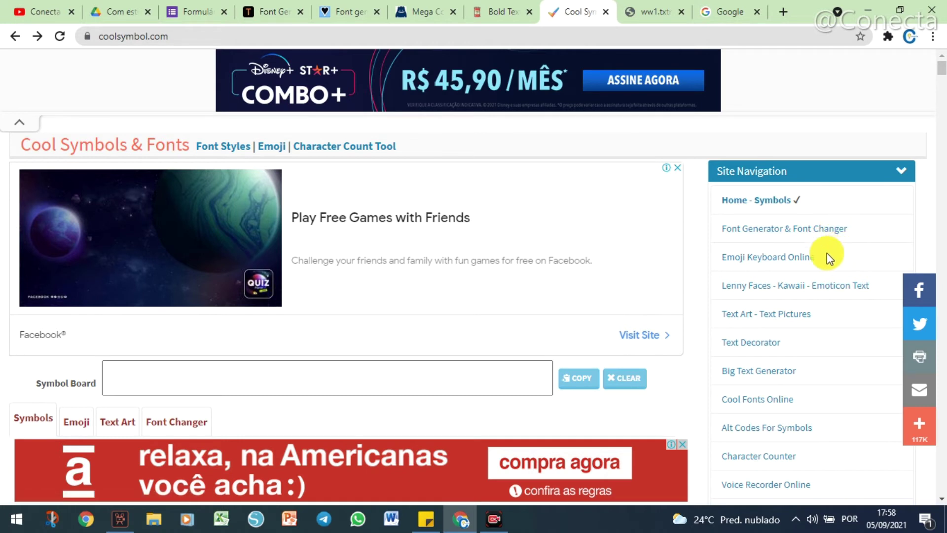
# Step: Open the Font Generator & Font Changer and Text Decorator pages in new tabs, and switch to the font generator
pyautogui.rightClick(814, 233)
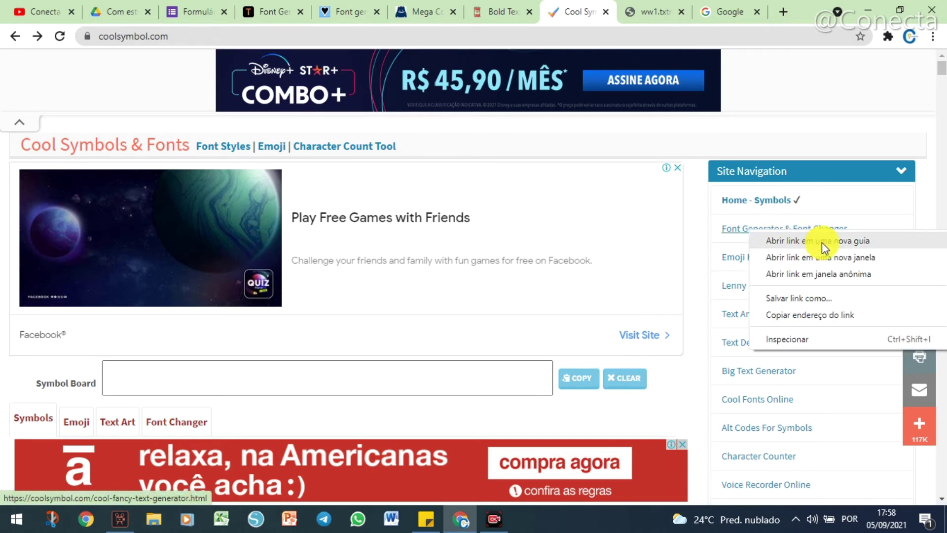
pyautogui.click(822, 242)
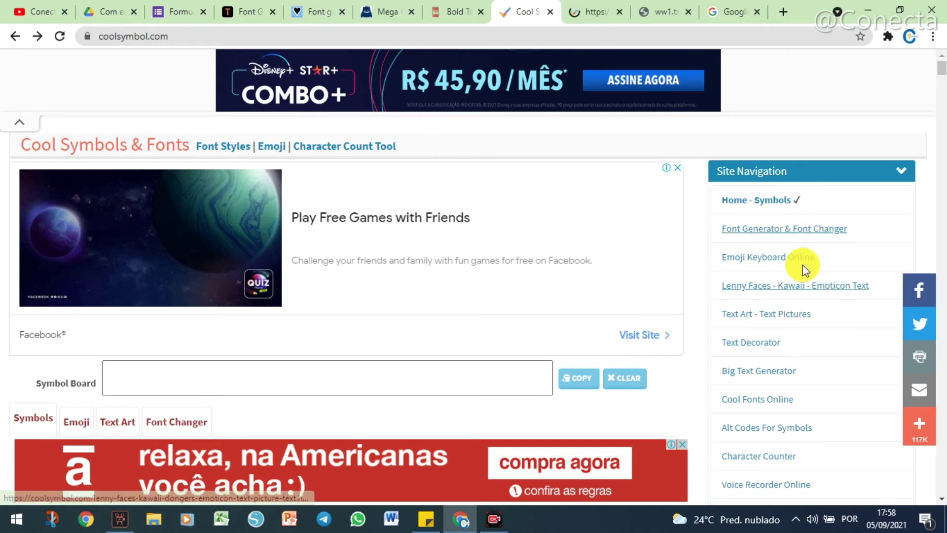
pyautogui.rightClick(751, 344)
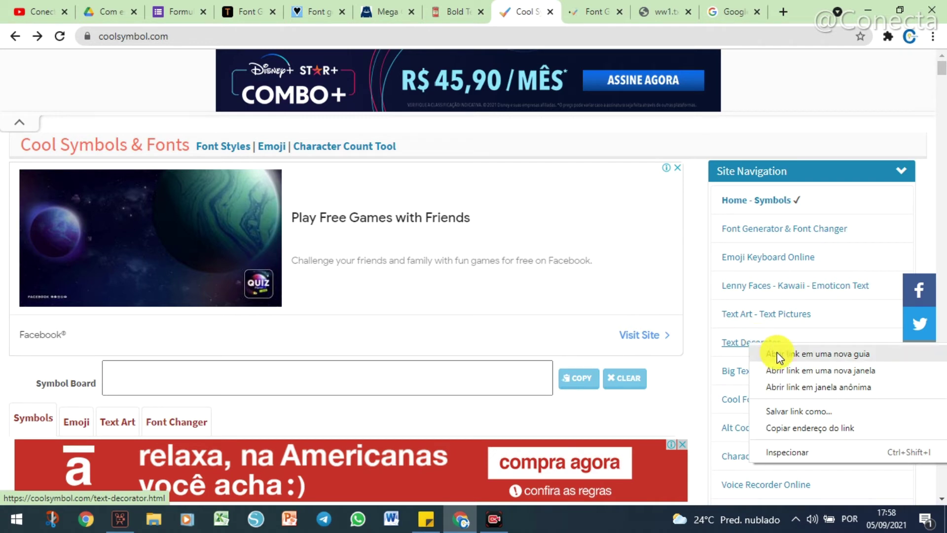
pyautogui.click(778, 354)
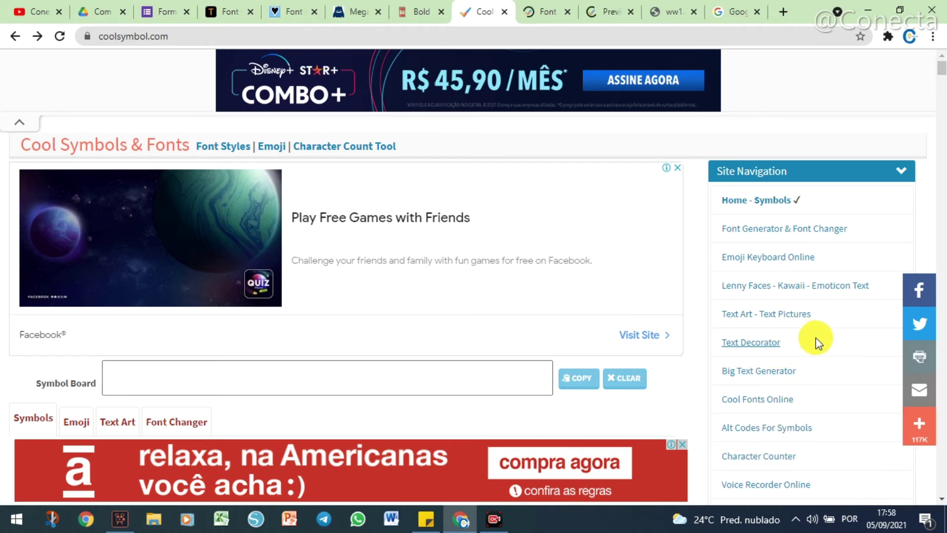
pyautogui.rightClick(779, 372)
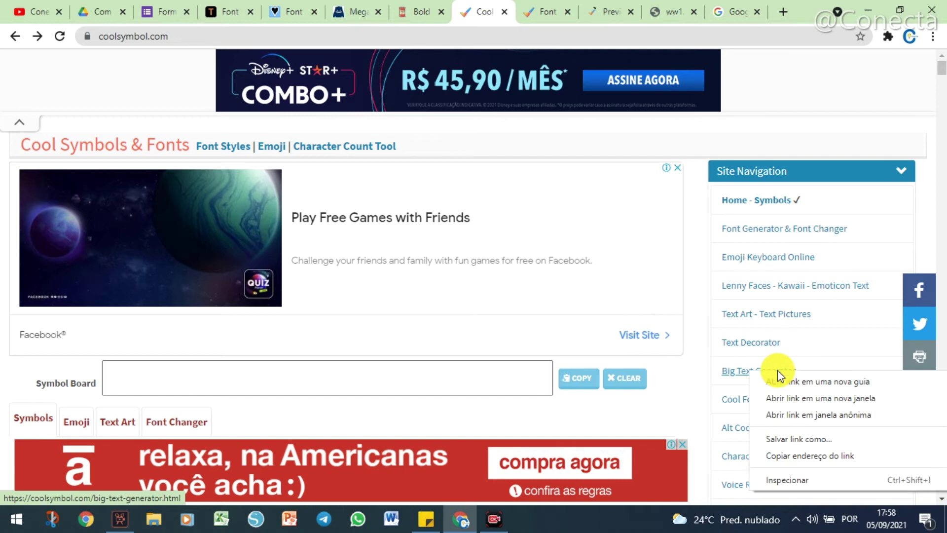
pyautogui.click(598, 155)
pyautogui.click(537, 15)
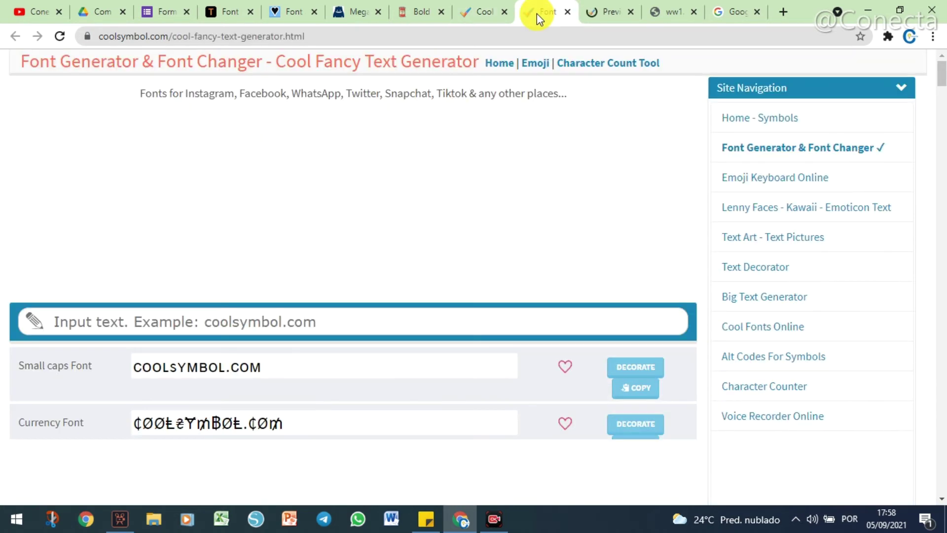
# Step: Enter "geografia" as the input text of the Cool Fancy Text Generator
pyautogui.scroll(-4, 443, 314)
pyautogui.scroll(-1, 442, 315)
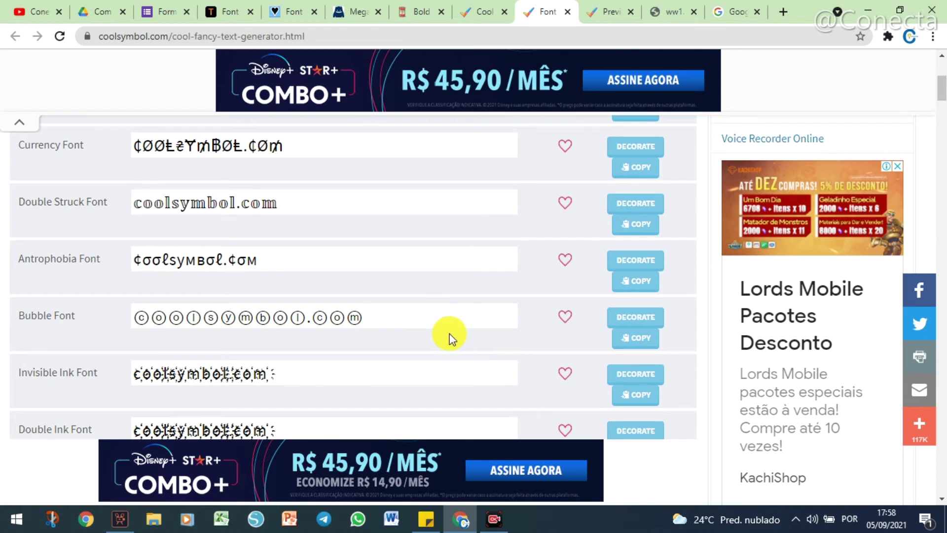
pyautogui.scroll(5, 451, 338)
pyautogui.scroll(-1, 445, 354)
pyautogui.click(282, 267)
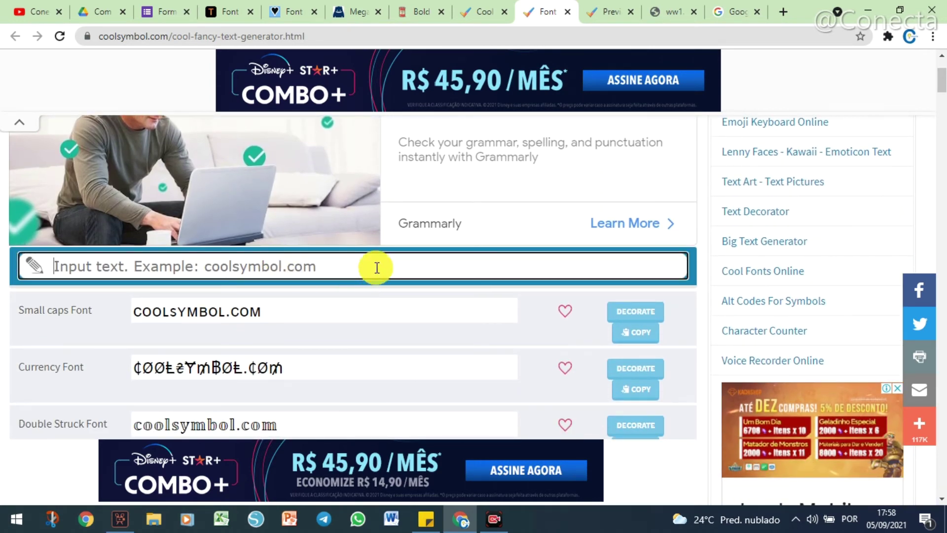
pyautogui.write('geografia')
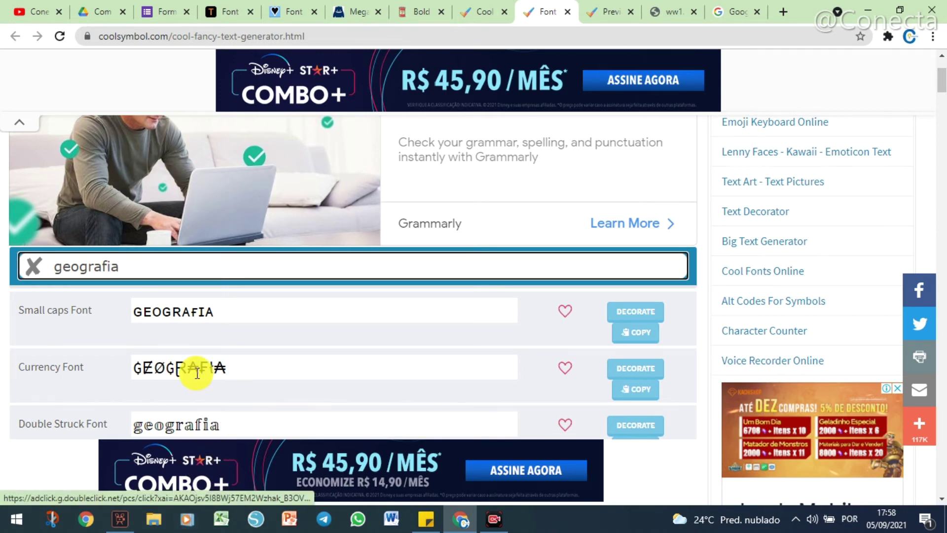
# Step: Examine the generated geografia styles, from Small caps and Currency through Fraktur and Flaky to Black bubble
pyautogui.scroll(-4, 197, 372)
pyautogui.scroll(-8, 120, 365)
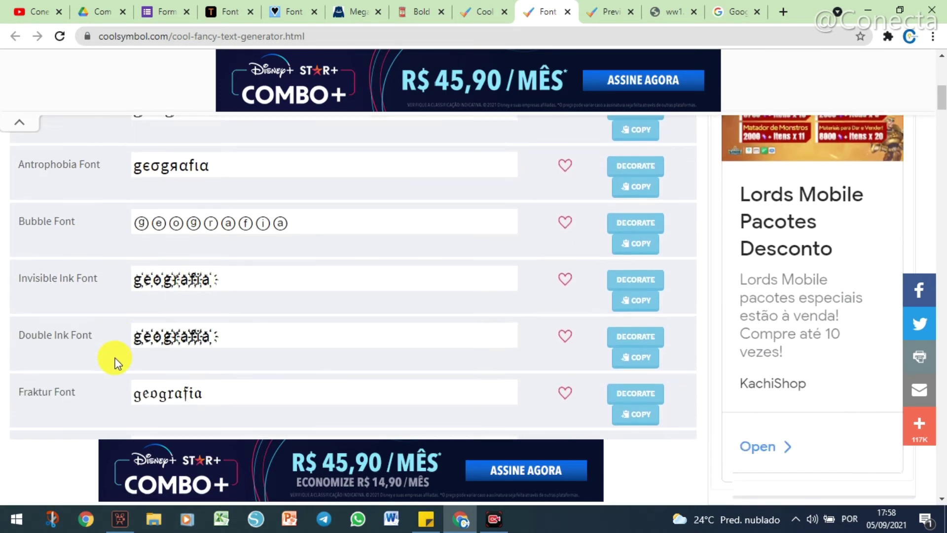
pyautogui.scroll(-1, 118, 380)
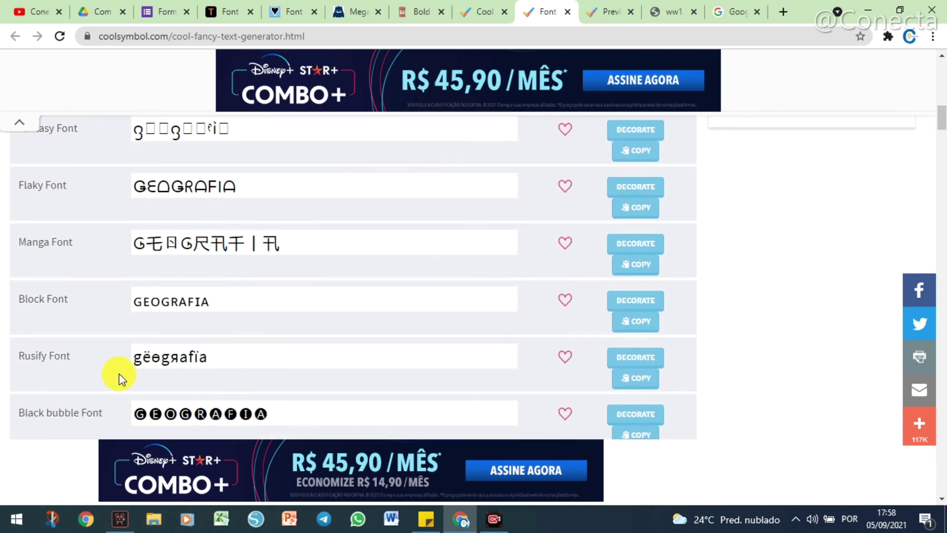
pyautogui.scroll(-3, 118, 370)
pyautogui.scroll(4, 119, 383)
pyautogui.scroll(2, 118, 374)
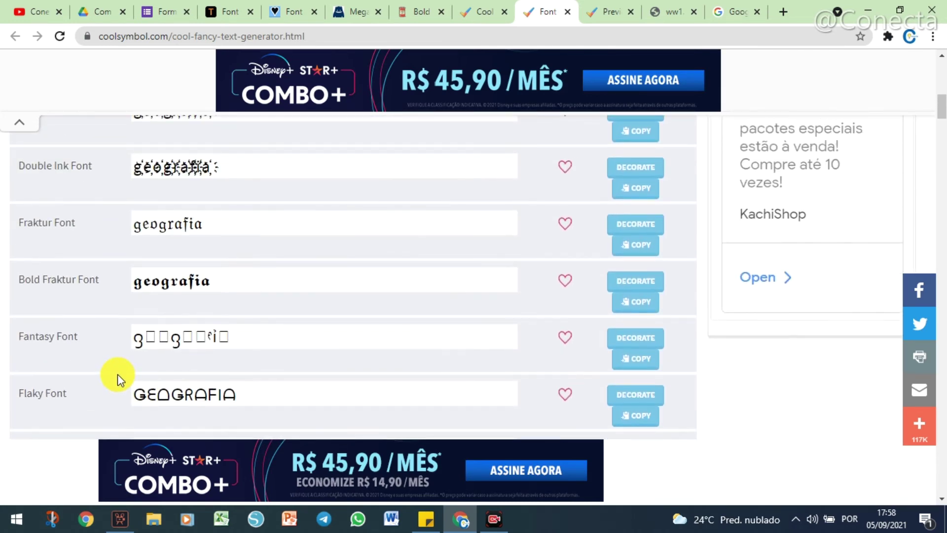
pyautogui.scroll(5, 117, 373)
pyautogui.scroll(4, 117, 372)
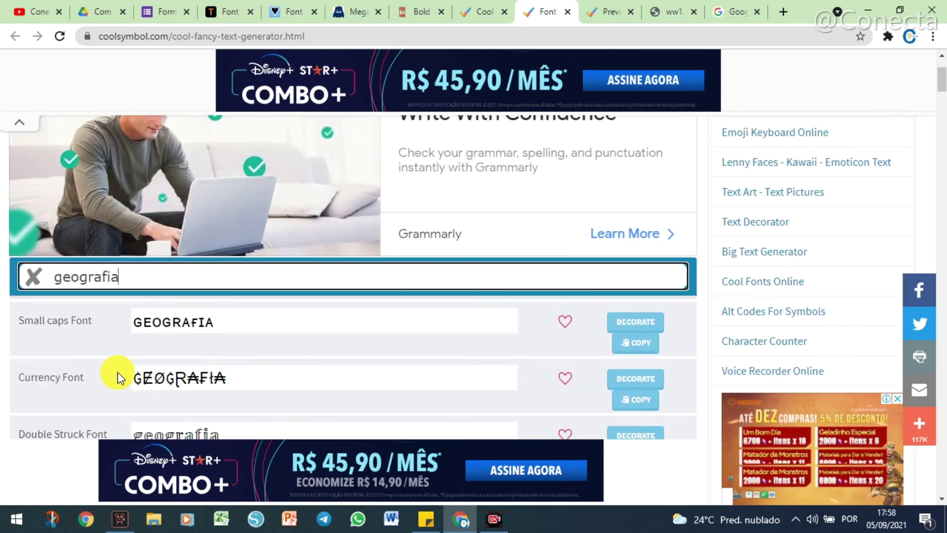
# Step: Copy the Double Struck version of geografia and paste it at the end of the multiple-choice question's title in Google Forms
pyautogui.scroll(-3, 176, 298)
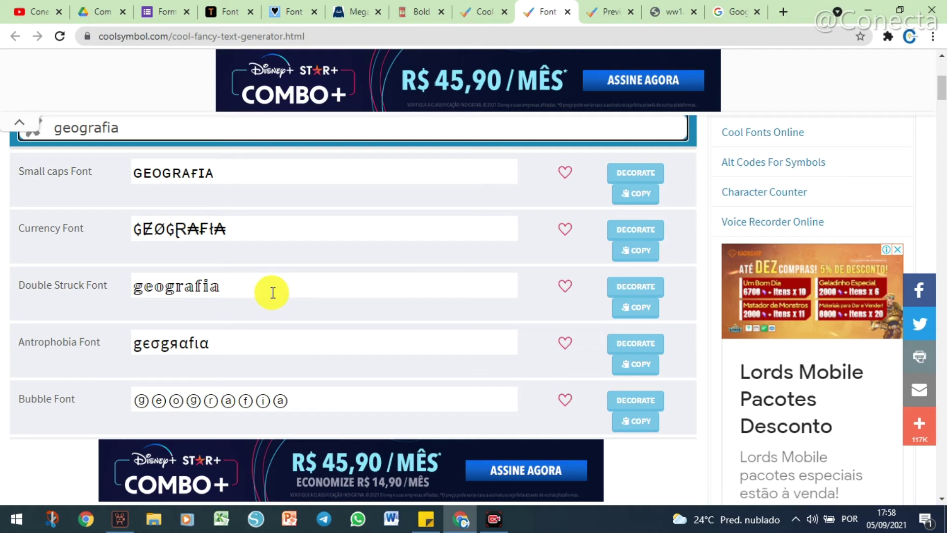
pyautogui.click(180, 298)
pyautogui.click(239, 283)
pyautogui.doubleClick(171, 301)
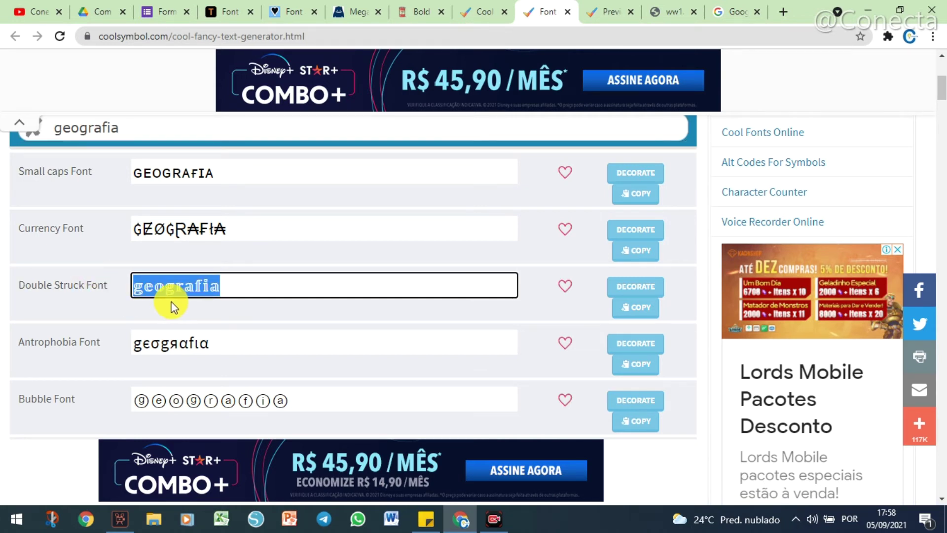
pyautogui.rightClick(168, 296)
pyautogui.click(223, 123)
pyautogui.click(161, 11)
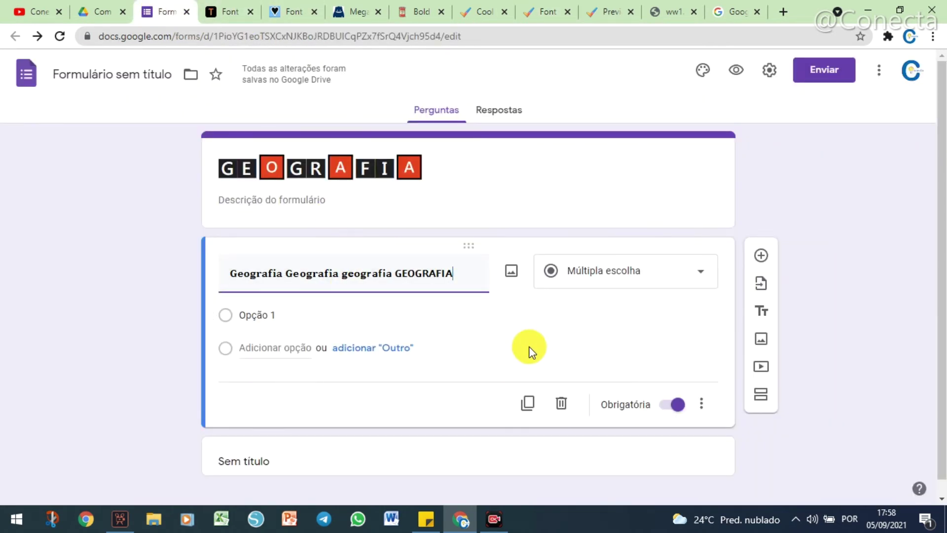
pyautogui.hotkey('ctrl', 'v')
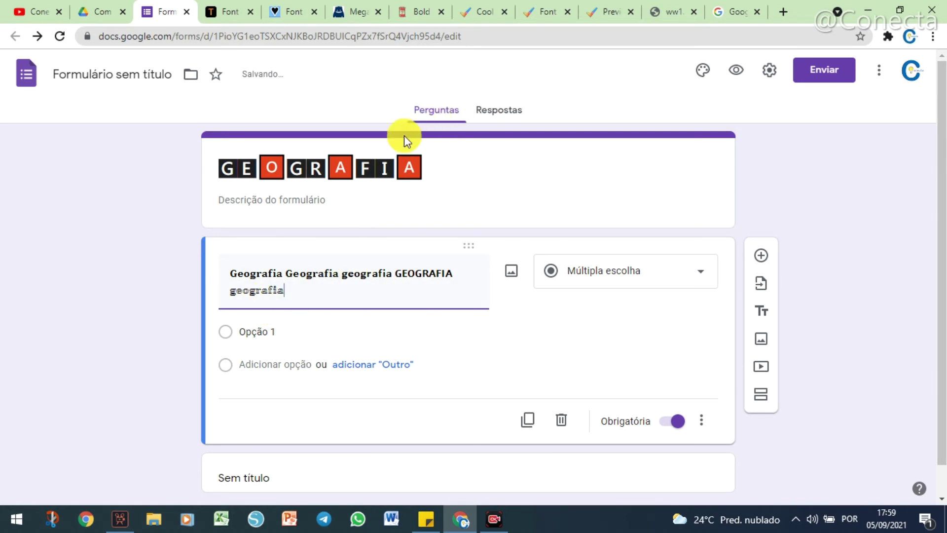
# Step: Return to the Cool Symbol font generator and copy the Bubble Font version of geografia
pyautogui.click(675, 12)
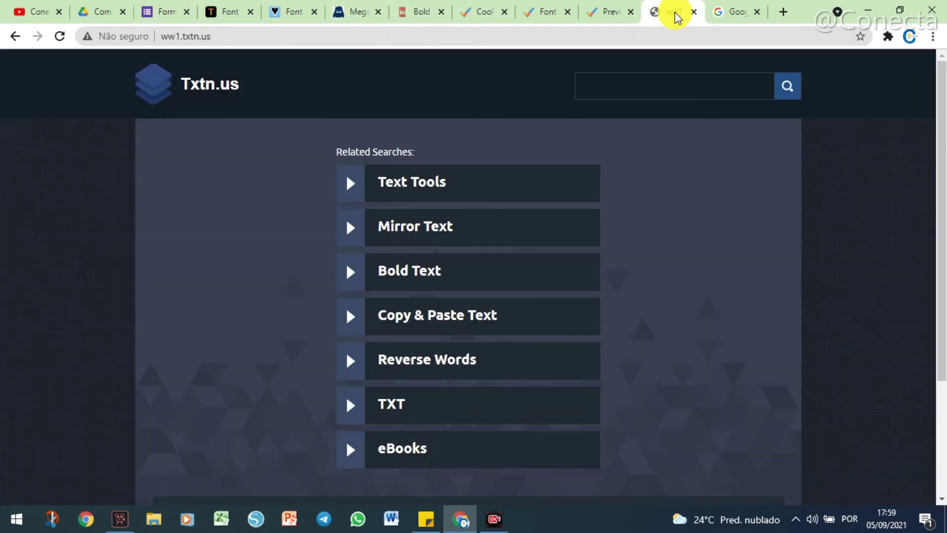
pyautogui.click(607, 13)
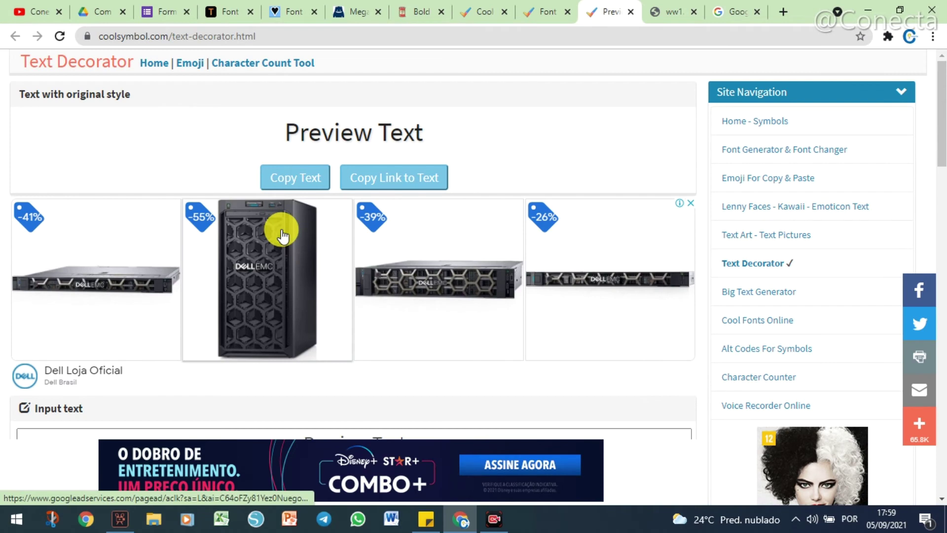
pyautogui.click(546, 13)
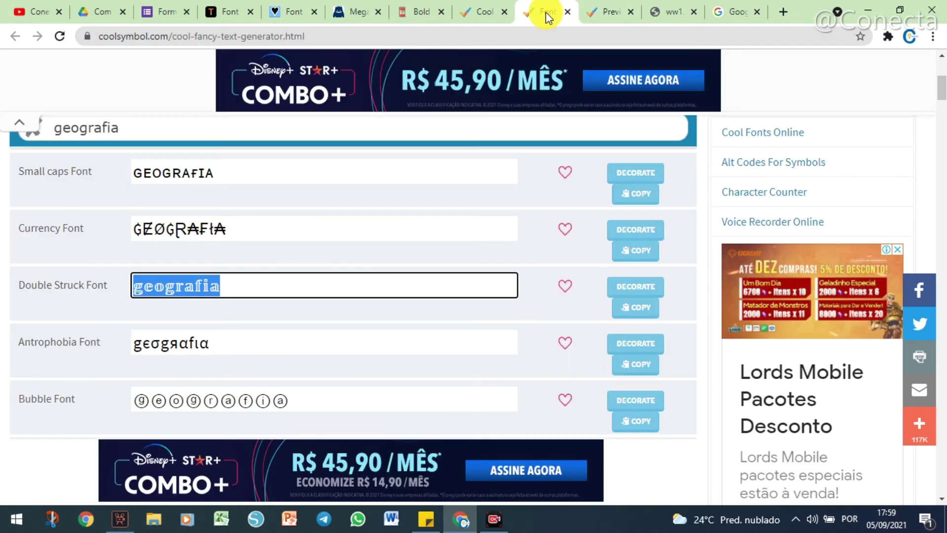
pyautogui.scroll(-5, 241, 272)
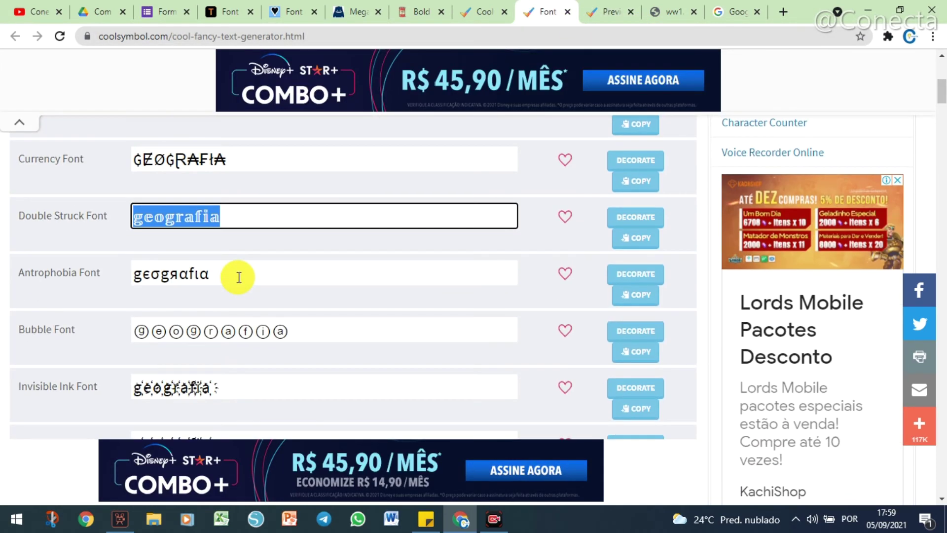
pyautogui.click(299, 195)
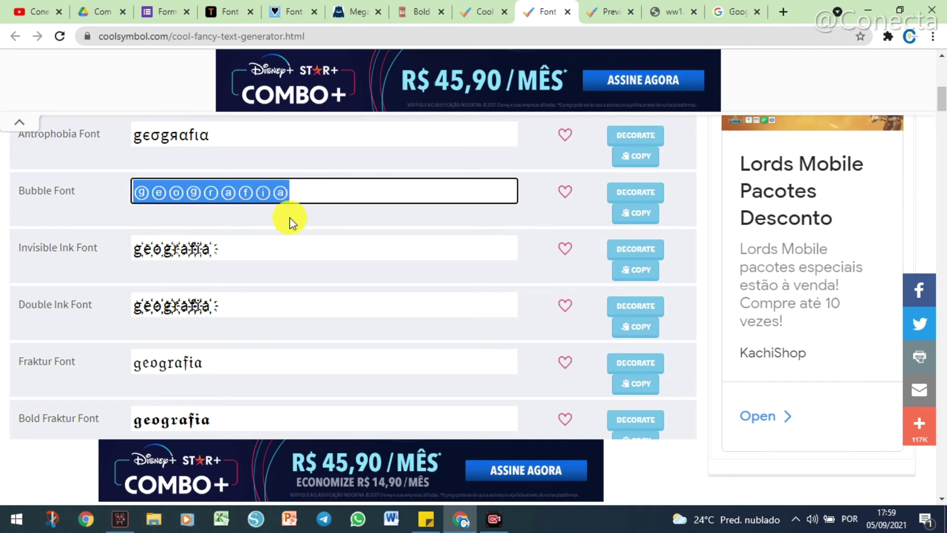
pyautogui.rightClick(269, 198)
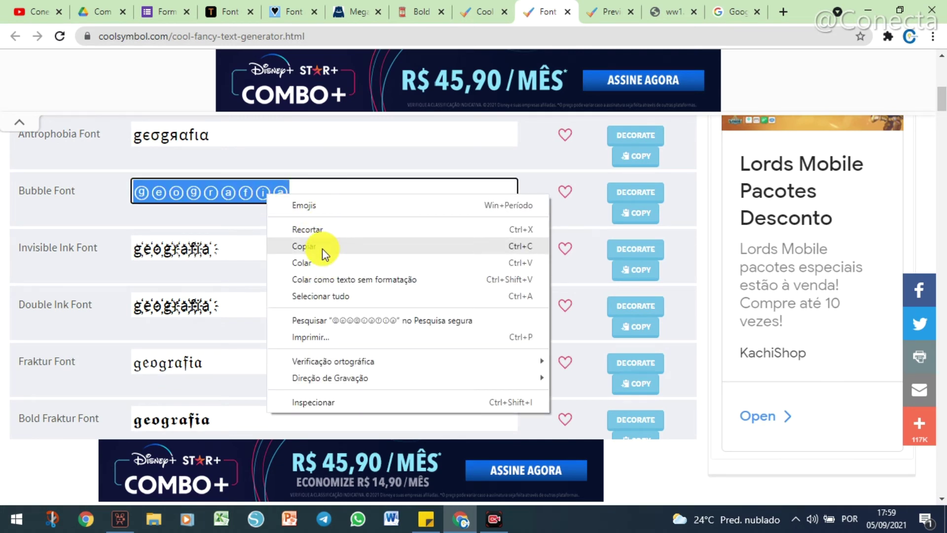
pyautogui.click(321, 248)
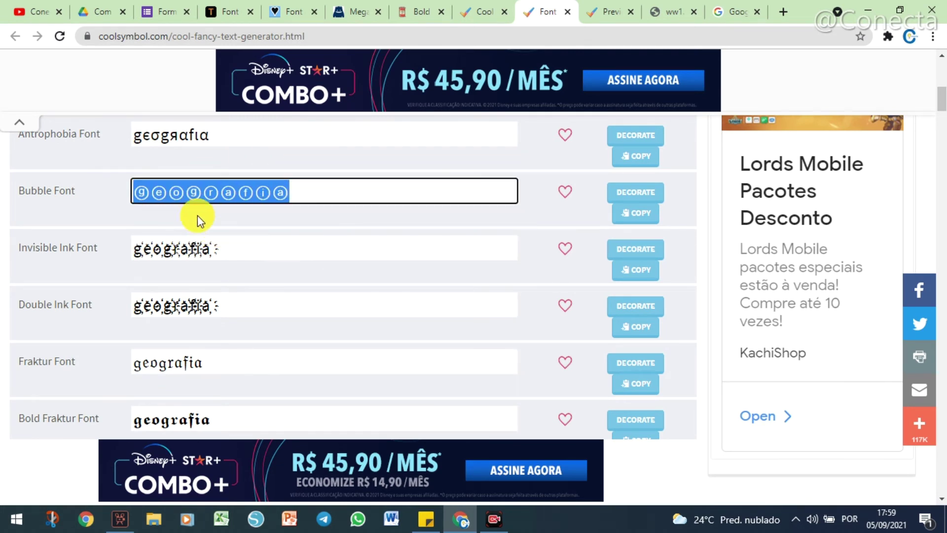
# Step: Switch to Google Forms and paste the Bubble Font geografia text into the form description
pyautogui.click(170, 15)
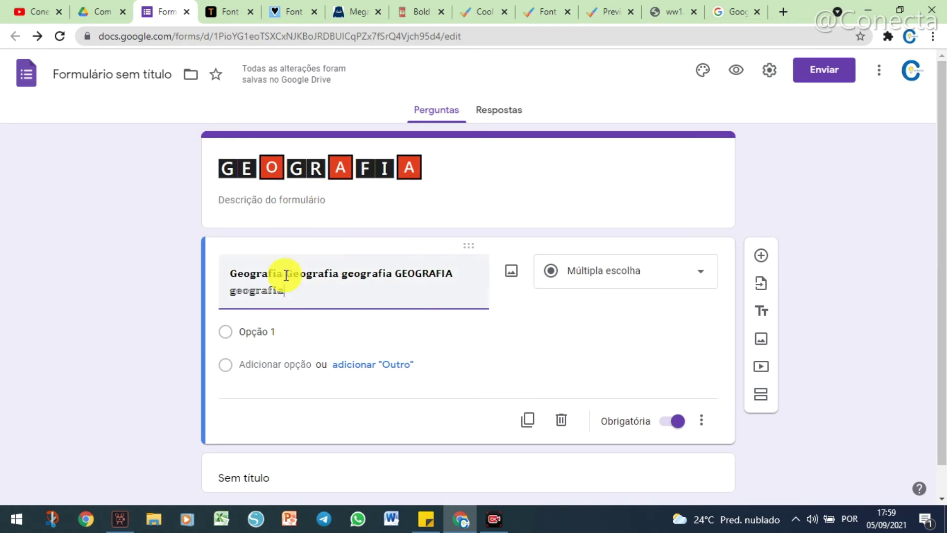
pyautogui.click(458, 178)
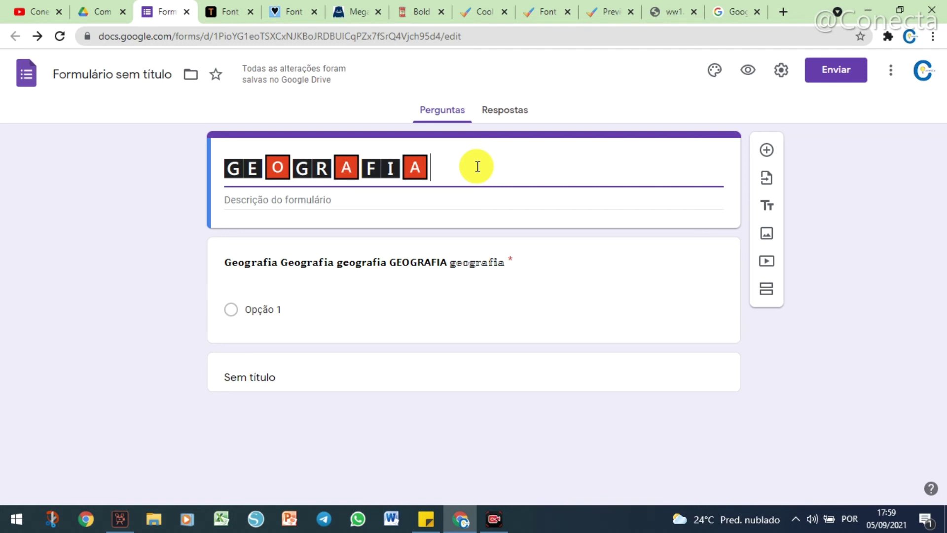
pyautogui.click(290, 201)
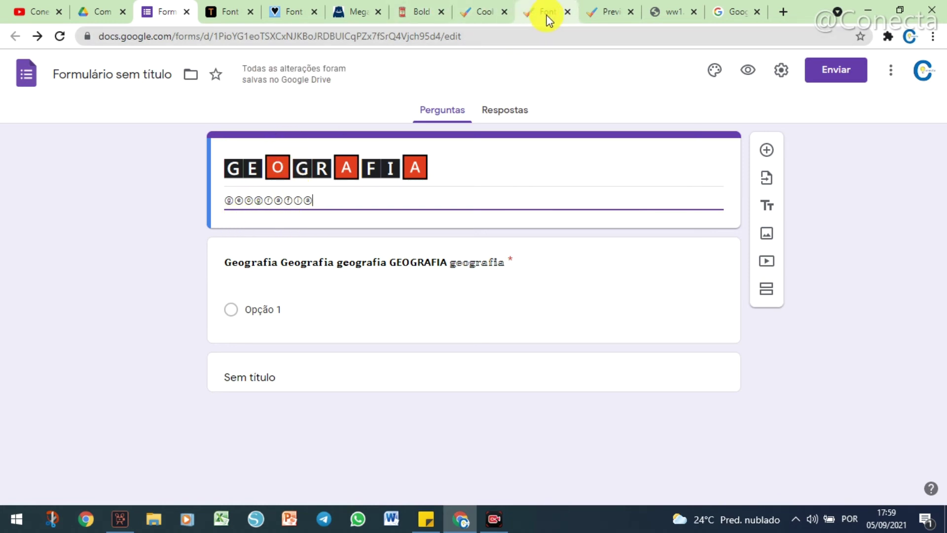
# Step: Review the Cool Symbol symbols page and the geografia styles in the Cool Fancy Text Generator, from Bubble Font past Black bubble Font
pyautogui.click(490, 12)
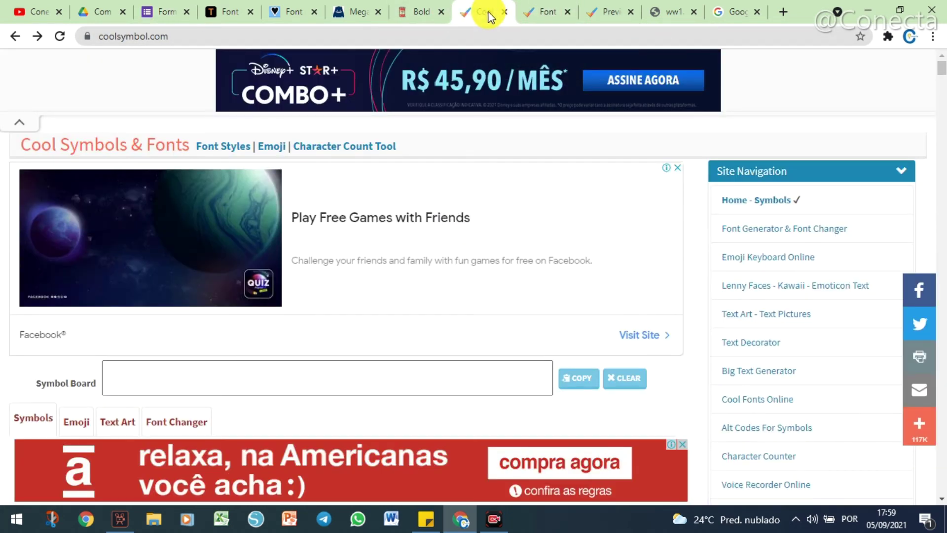
pyautogui.scroll(-4, 582, 236)
pyautogui.scroll(4, 583, 236)
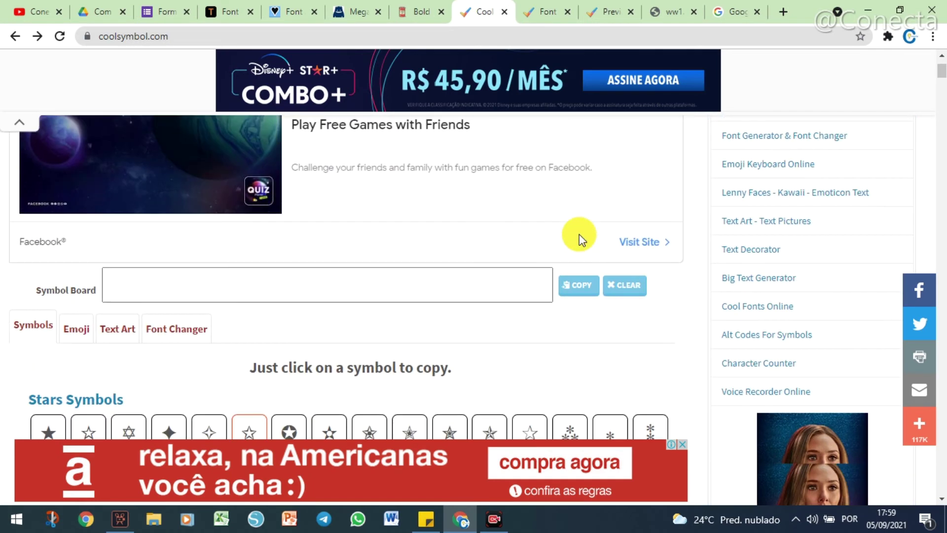
pyautogui.click(546, 13)
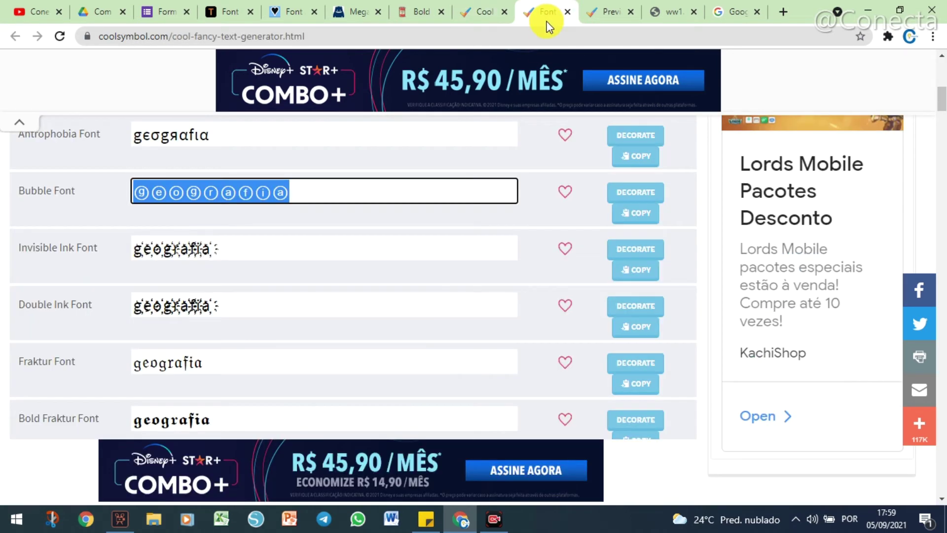
pyautogui.scroll(-7, 102, 393)
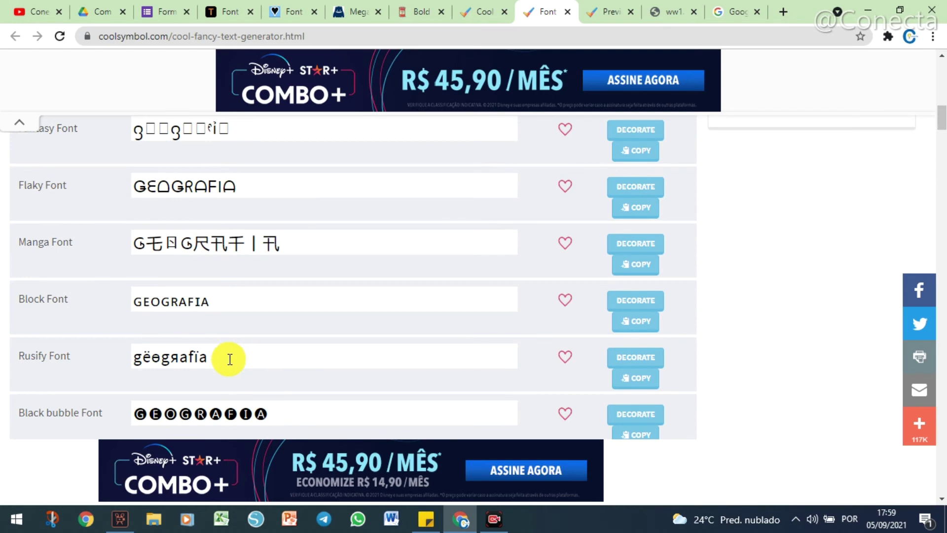
pyautogui.scroll(-4, 229, 359)
pyautogui.scroll(11, 237, 314)
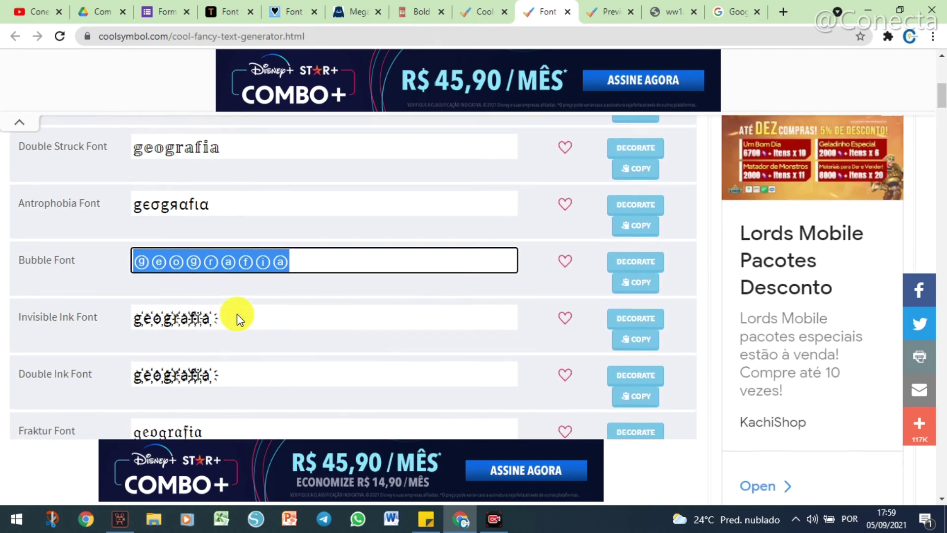
pyautogui.scroll(9, 237, 314)
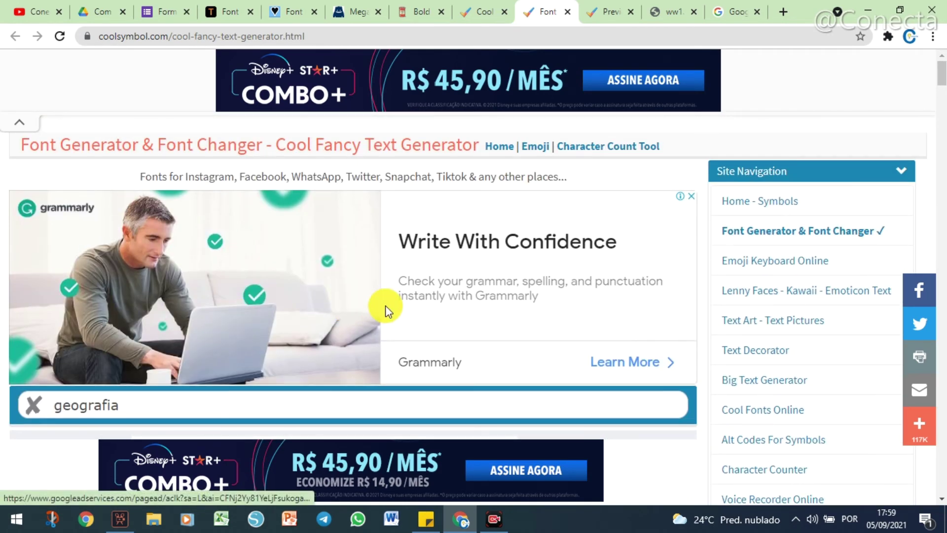
# Step: Examine the Text Decorator page of Cool Symbol, including its input text area, available font styles and text decorations
pyautogui.click(600, 13)
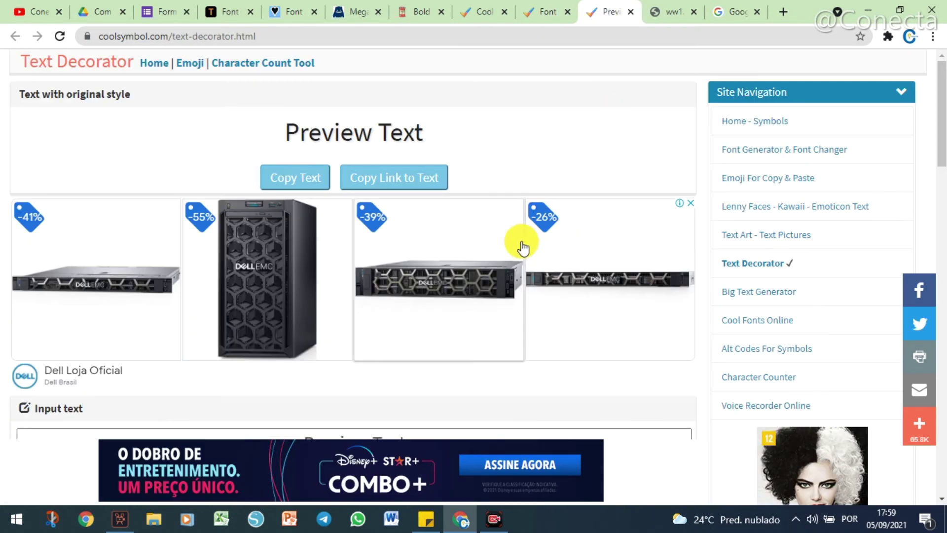
pyautogui.scroll(-5, 521, 247)
pyautogui.scroll(-3, 522, 249)
pyautogui.scroll(3, 522, 249)
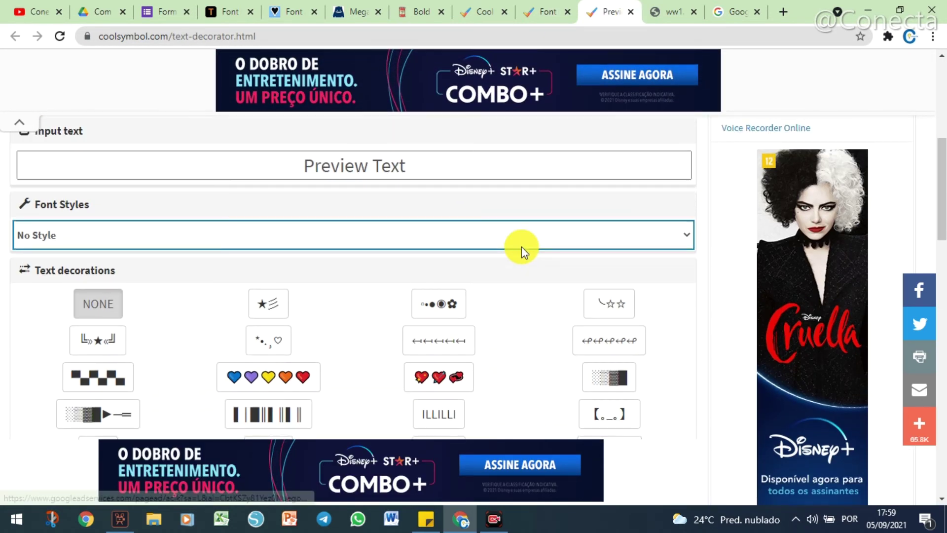
pyautogui.scroll(-3, 522, 247)
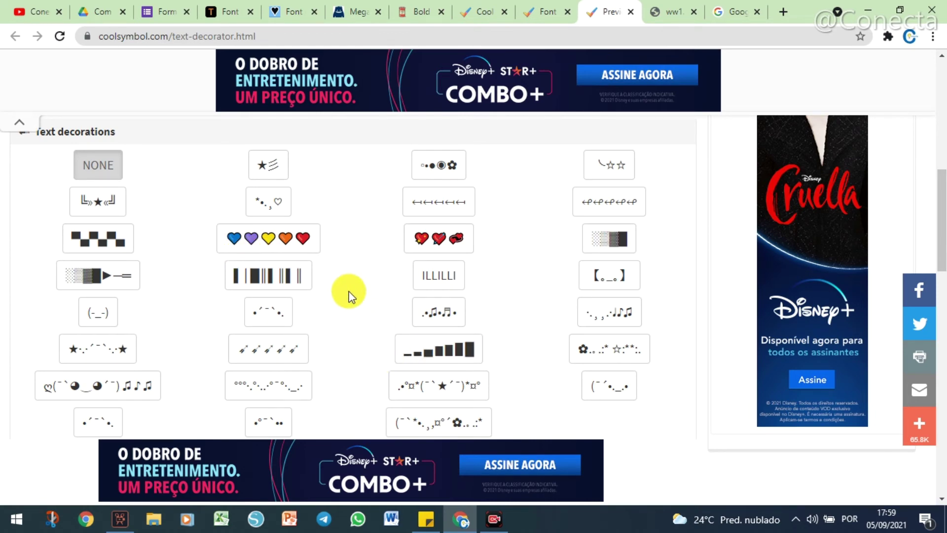
pyautogui.scroll(3, 154, 201)
pyautogui.scroll(3, 209, 232)
pyautogui.scroll(-2, 256, 301)
pyautogui.scroll(-1, 289, 310)
pyautogui.scroll(3, 136, 355)
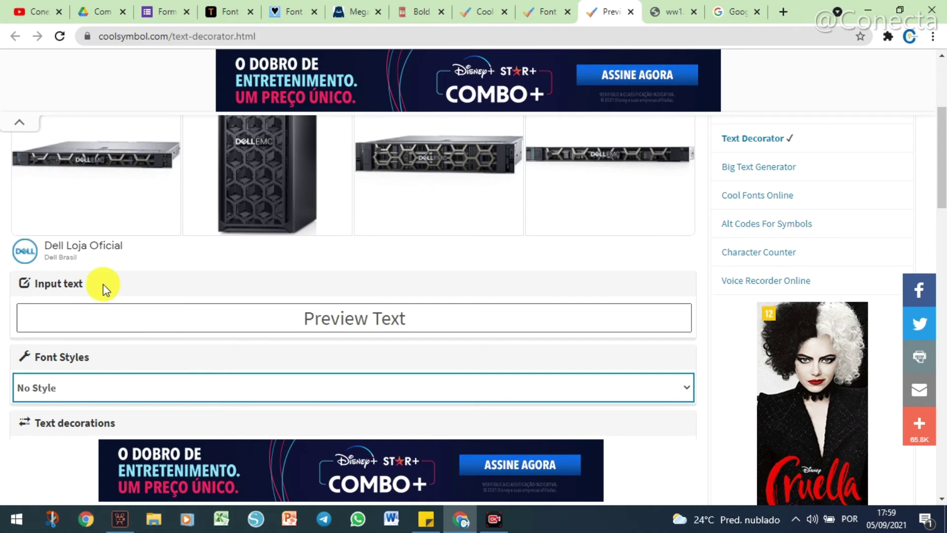
pyautogui.click(31, 392)
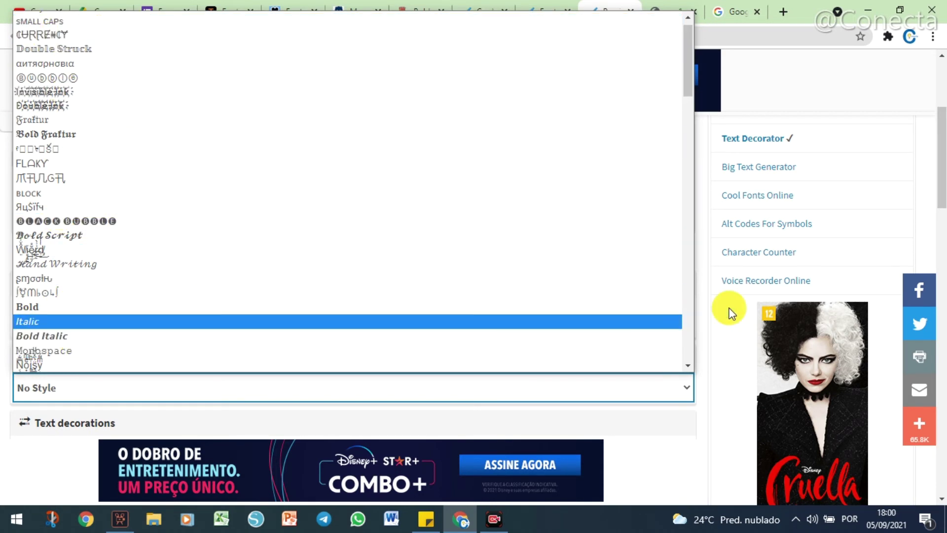
pyautogui.click(714, 393)
# Step: Replace the Text Decorator's input text with "LINHA DE CHEGADA"
pyautogui.click(110, 311)
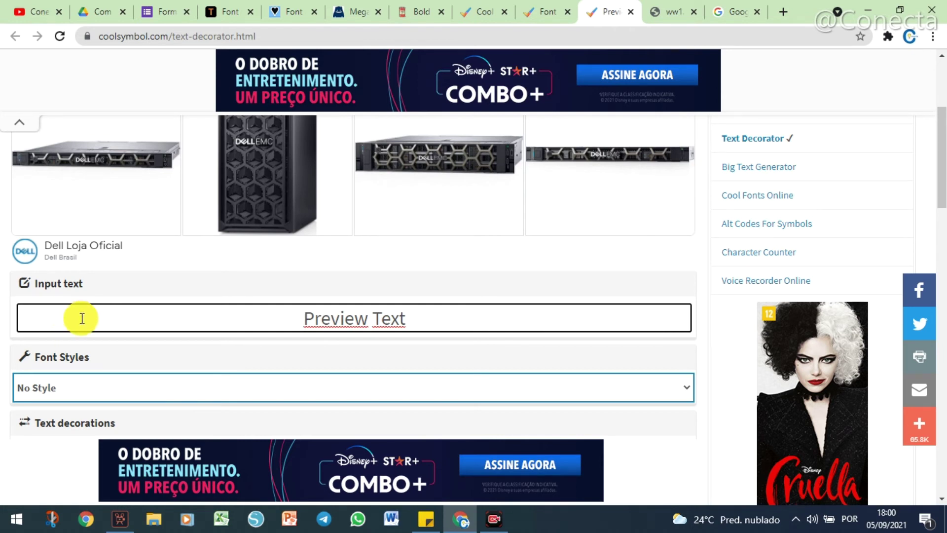
pyautogui.hotkey('ctrl', 'a')
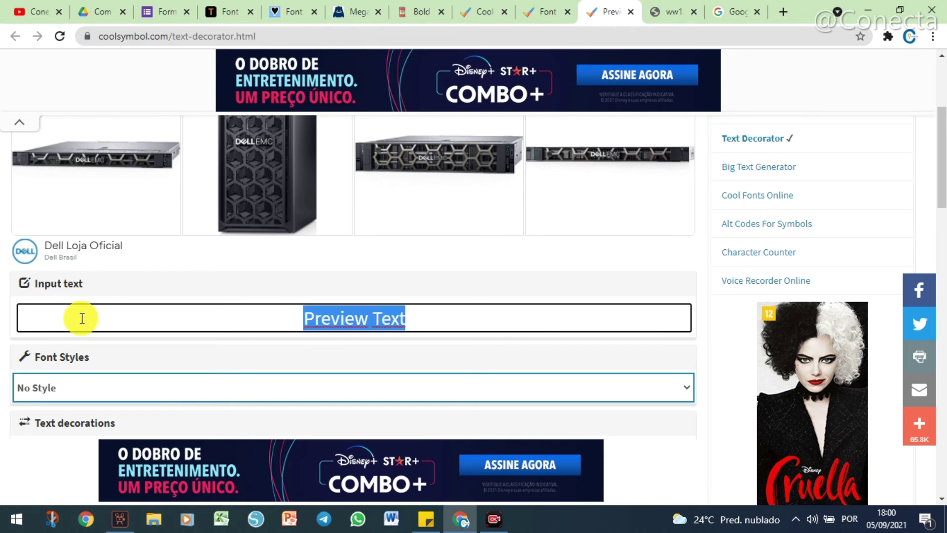
pyautogui.write('li')
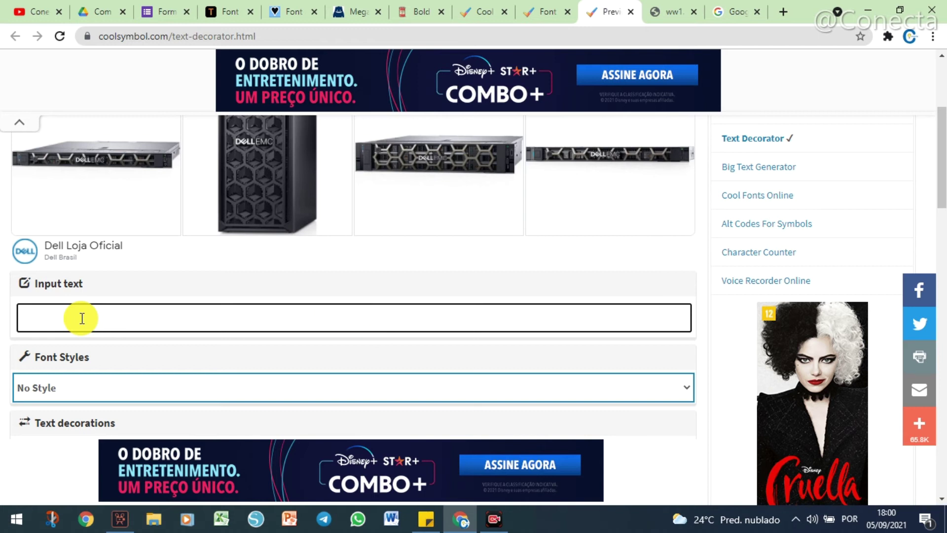
pyautogui.write('NHA DE CHEGADA')
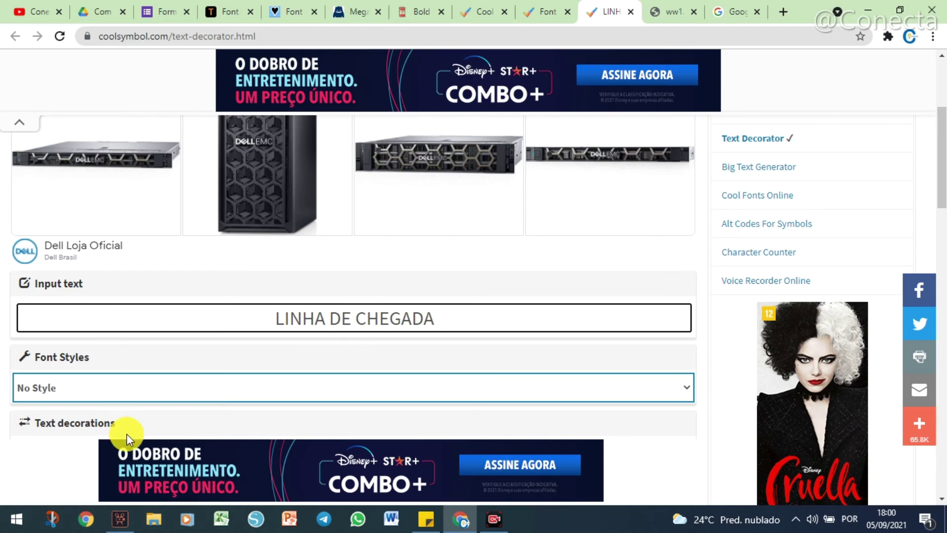
# Step: Apply the black checkered decoration to the LINHA DE CHEGADA text and copy the decorated result
pyautogui.scroll(-4, 127, 429)
pyautogui.click(95, 327)
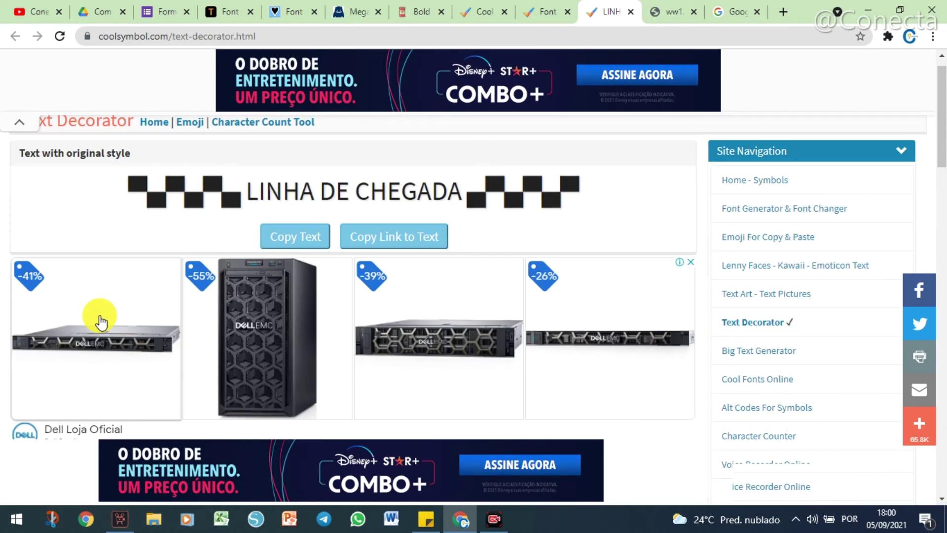
pyautogui.scroll(-2, 235, 308)
pyautogui.scroll(-3, 53, 269)
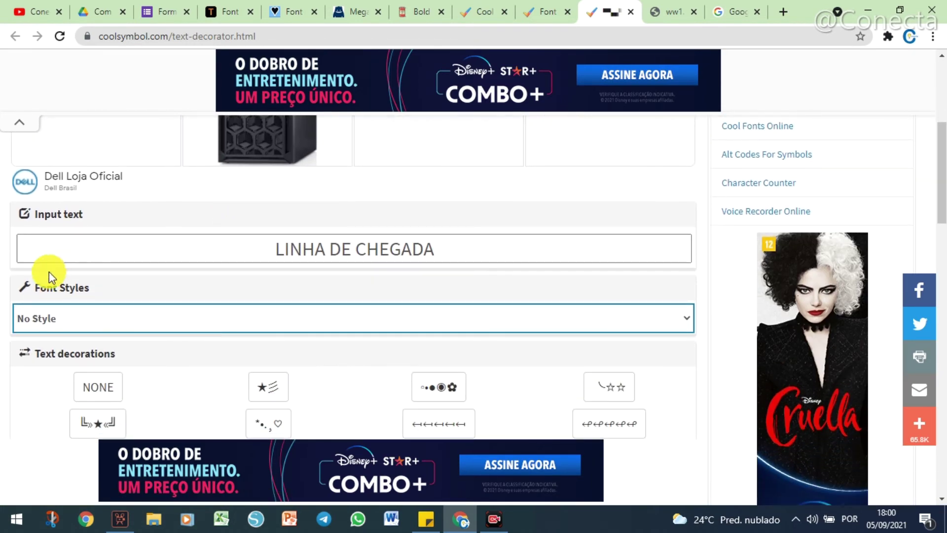
pyautogui.scroll(-5, 74, 345)
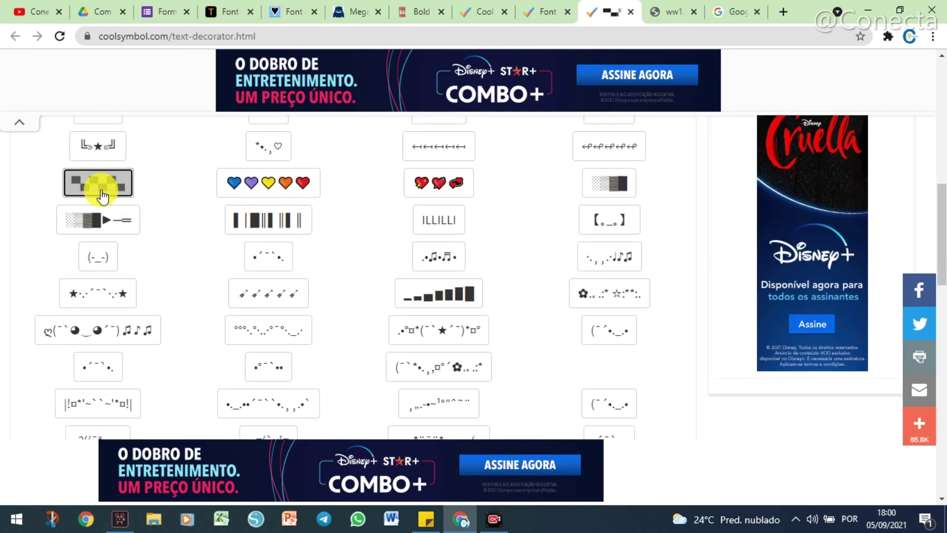
pyautogui.scroll(3, 106, 200)
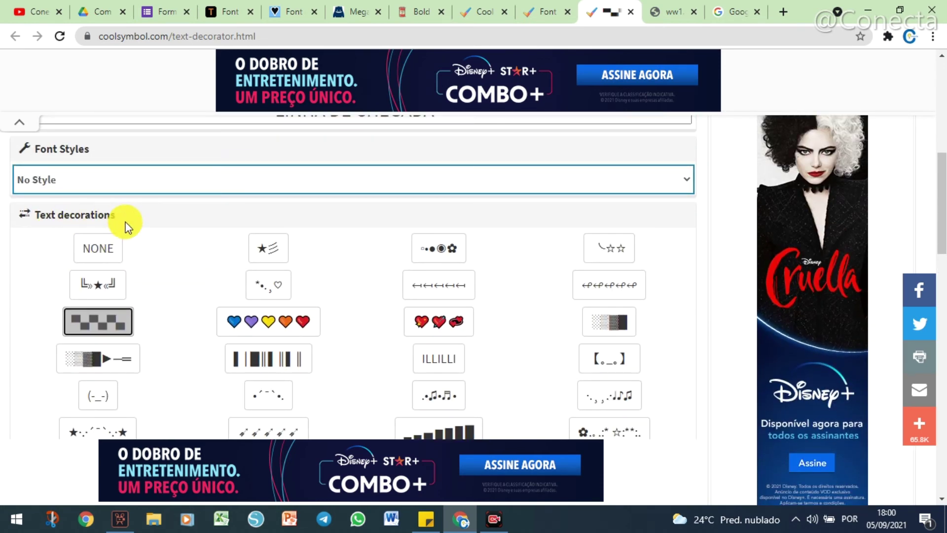
pyautogui.scroll(8, 131, 243)
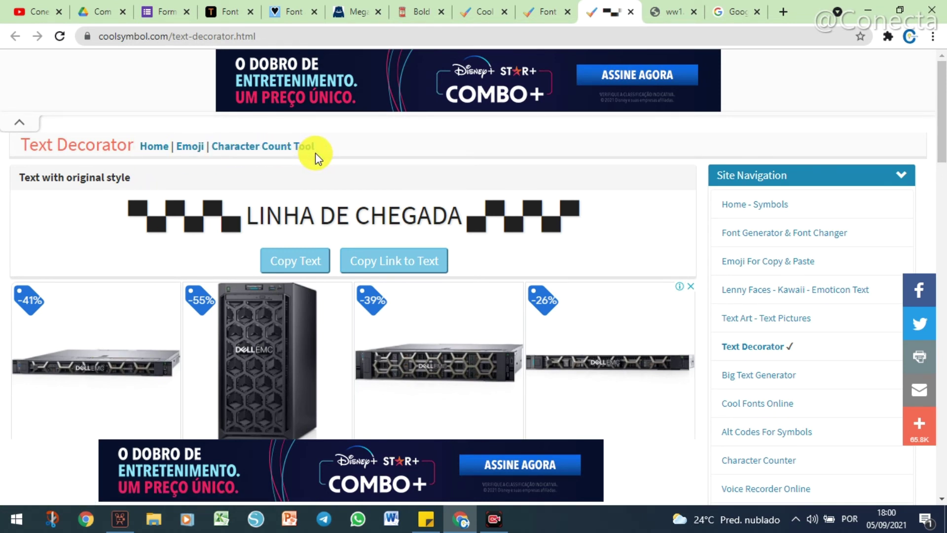
pyautogui.click(310, 268)
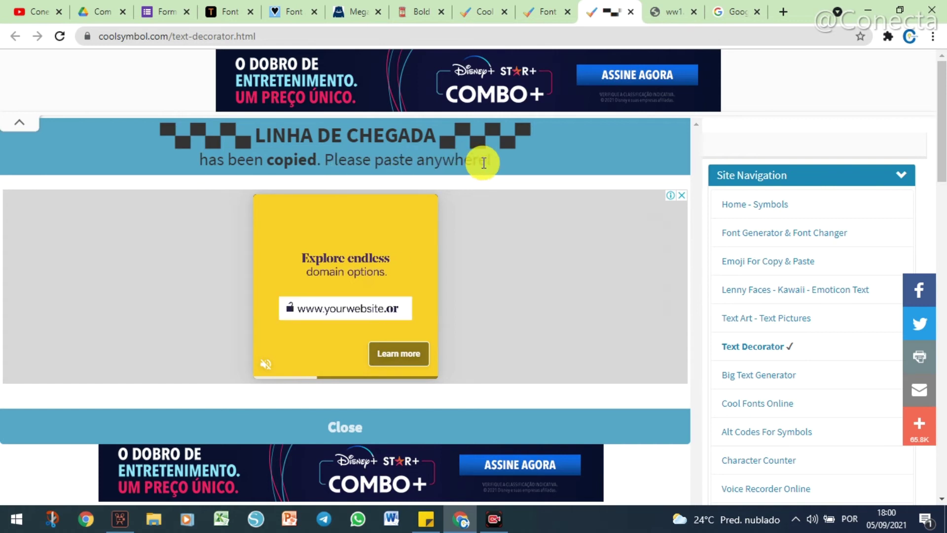
# Step: In Google Forms, replace the GEOGRAFIA form title with the copied checkered LINHA DE CHEGADA text
pyautogui.click(161, 15)
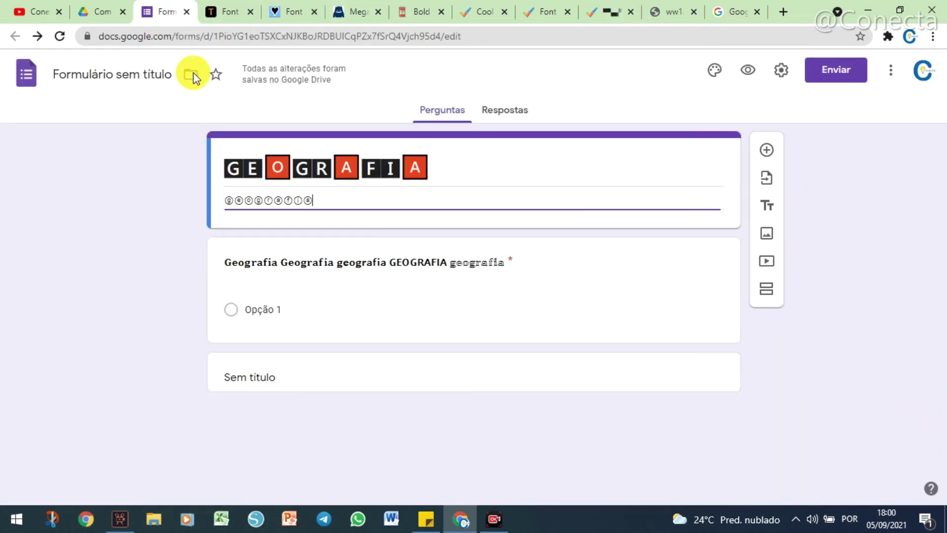
pyautogui.moveTo(474, 165); pyautogui.dragTo(112, 166)
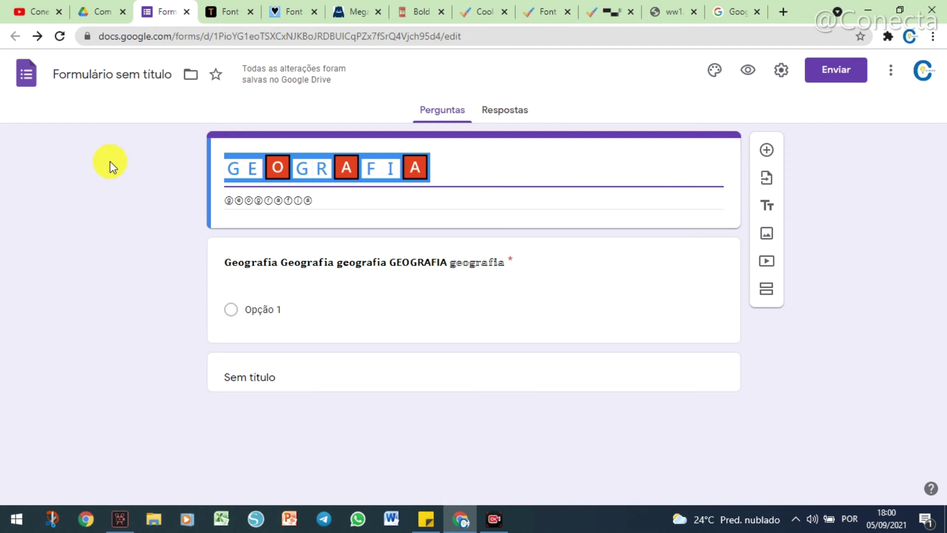
pyautogui.hotkey('ctrl', 'v')
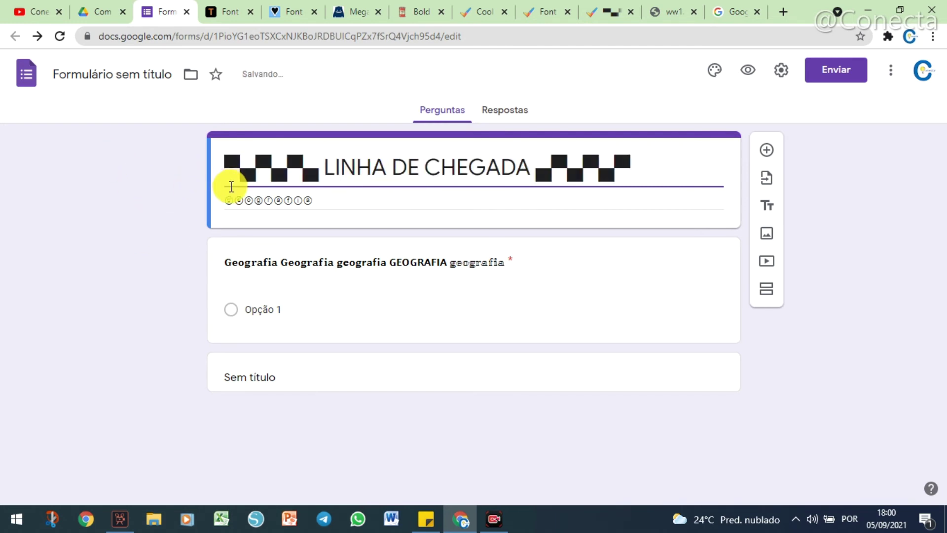
pyautogui.click(230, 170)
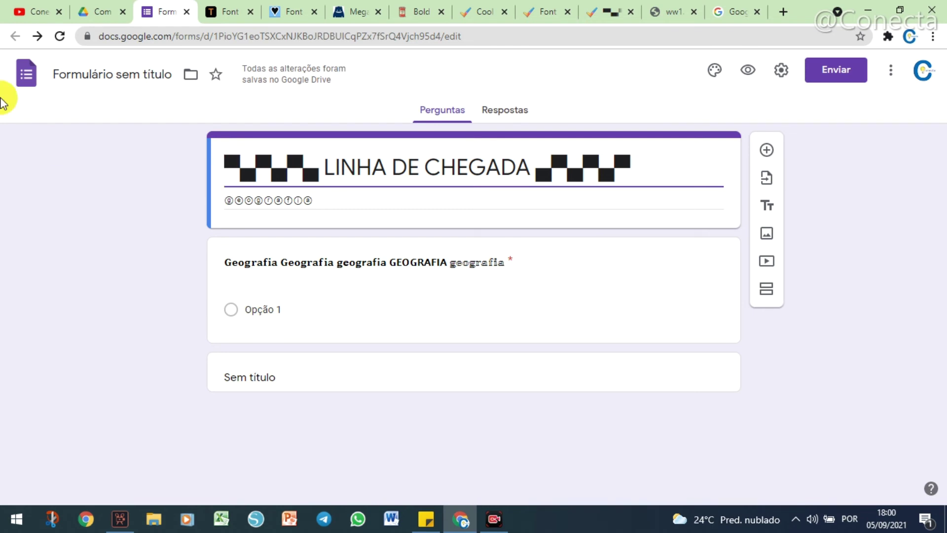
# Step: Return to Cool Symbol, open the Big Text Generator and look over its preview big text styles
pyautogui.click(617, 11)
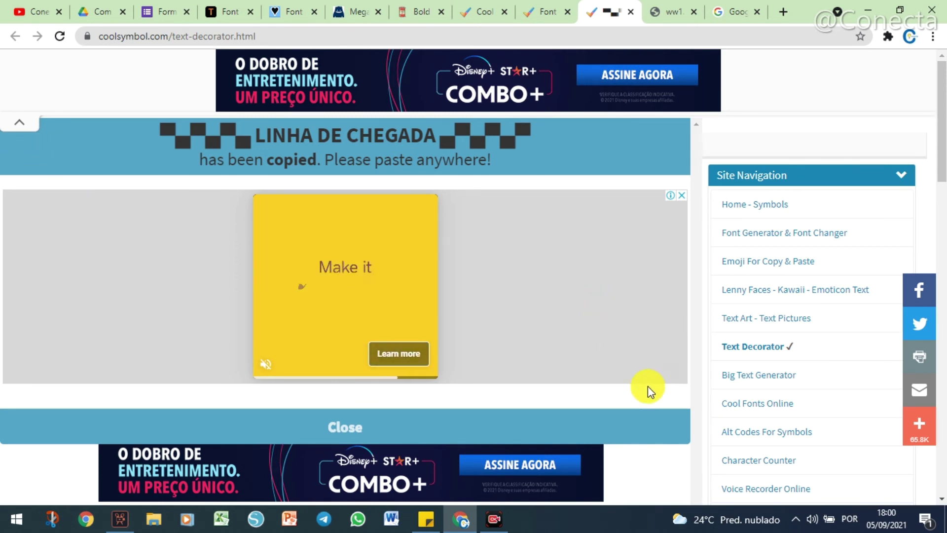
pyautogui.scroll(-4, 648, 381)
pyautogui.scroll(4, 647, 389)
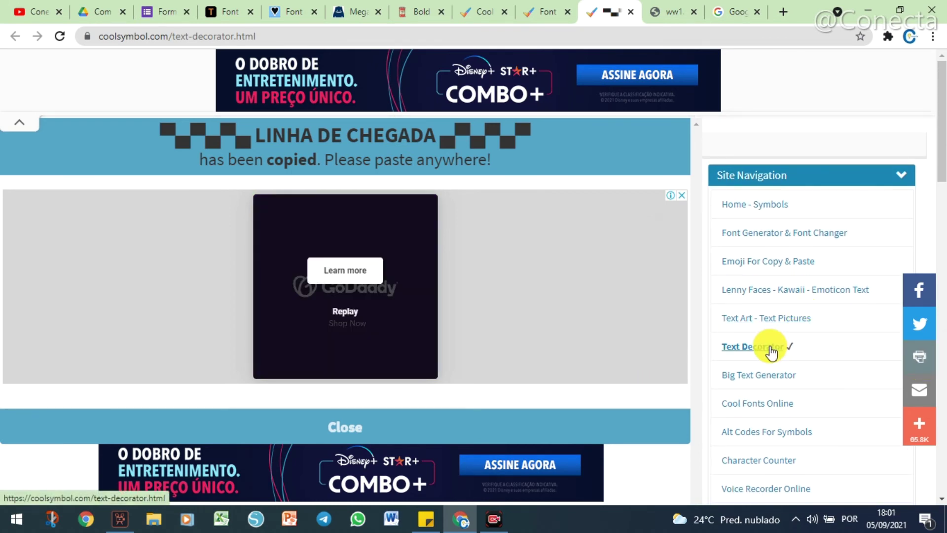
pyautogui.click(757, 376)
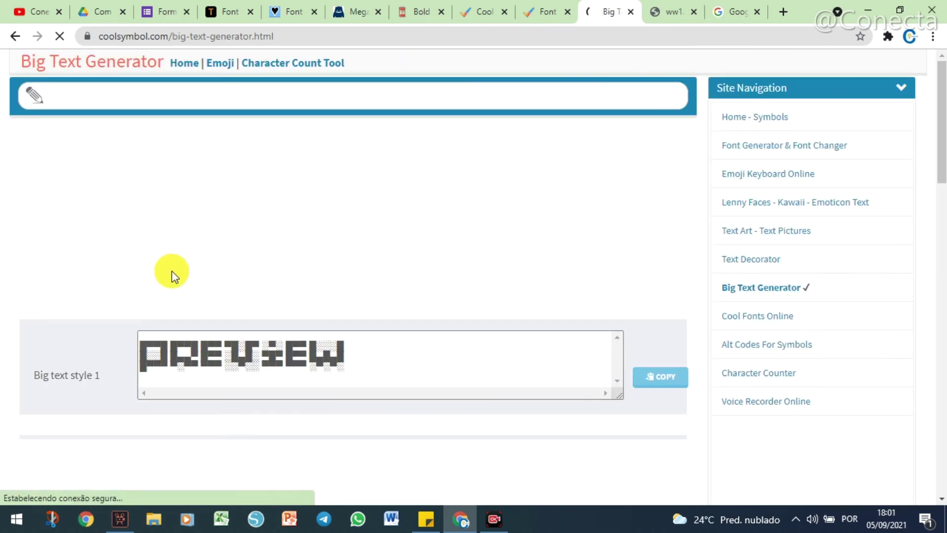
pyautogui.scroll(-10, 311, 385)
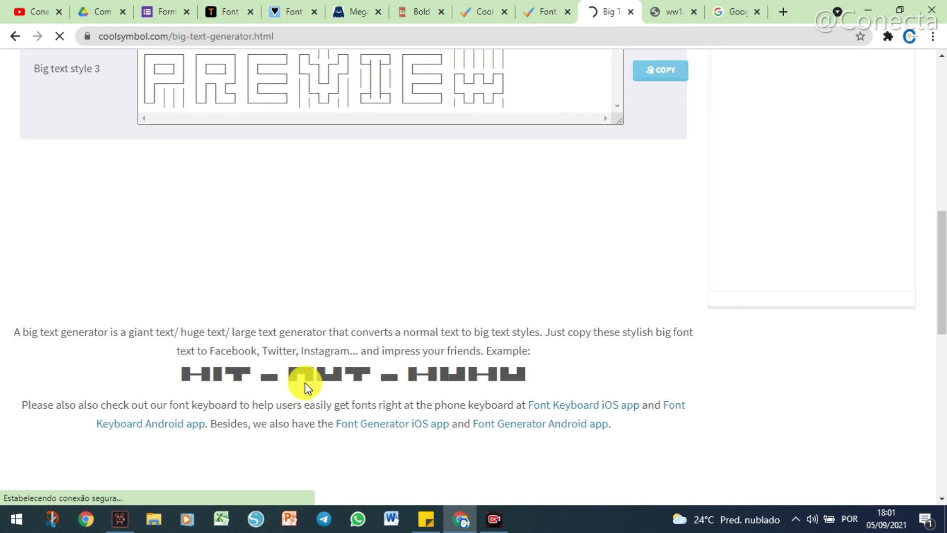
pyautogui.scroll(5, 305, 384)
pyautogui.scroll(5, 305, 386)
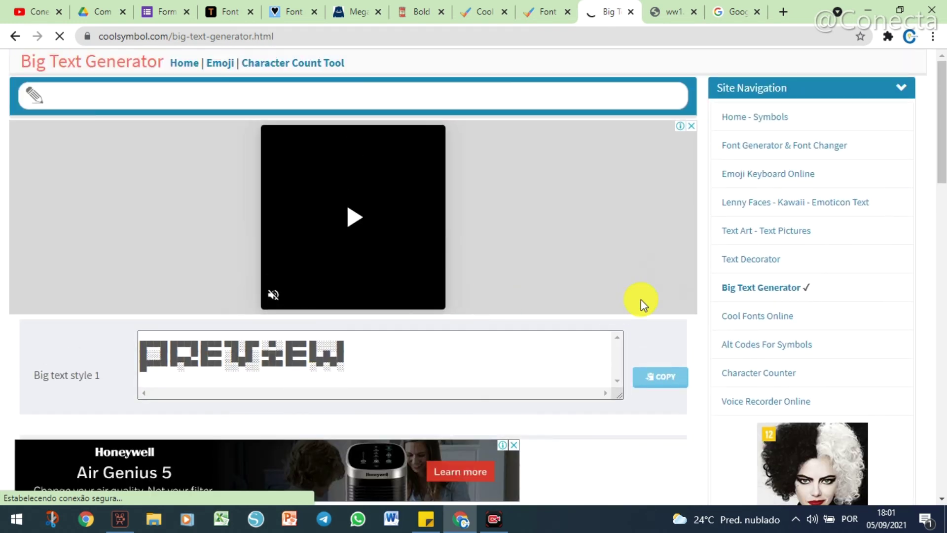
# Step: Open the Text Art - Text Pictures page and look at its Love text art
pyautogui.click(760, 232)
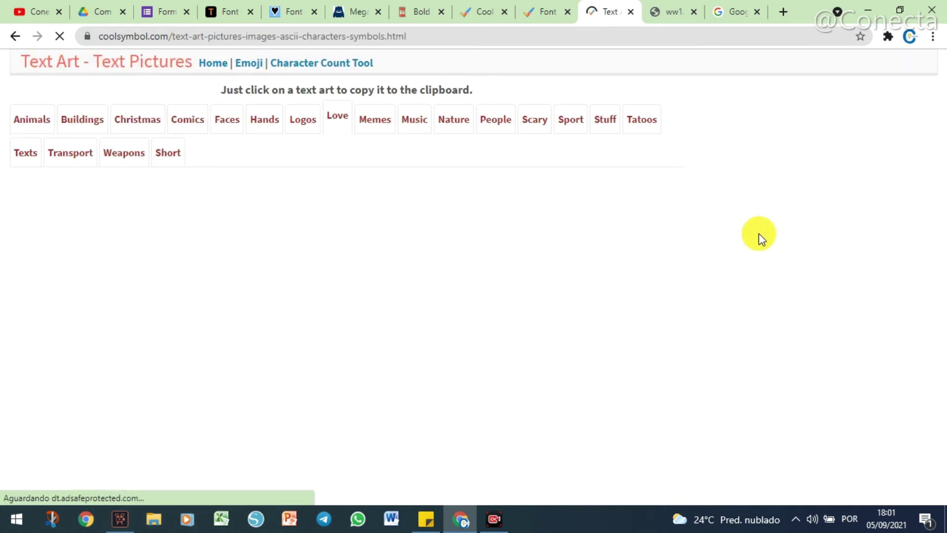
pyautogui.scroll(-2, 503, 326)
pyautogui.scroll(1, 498, 330)
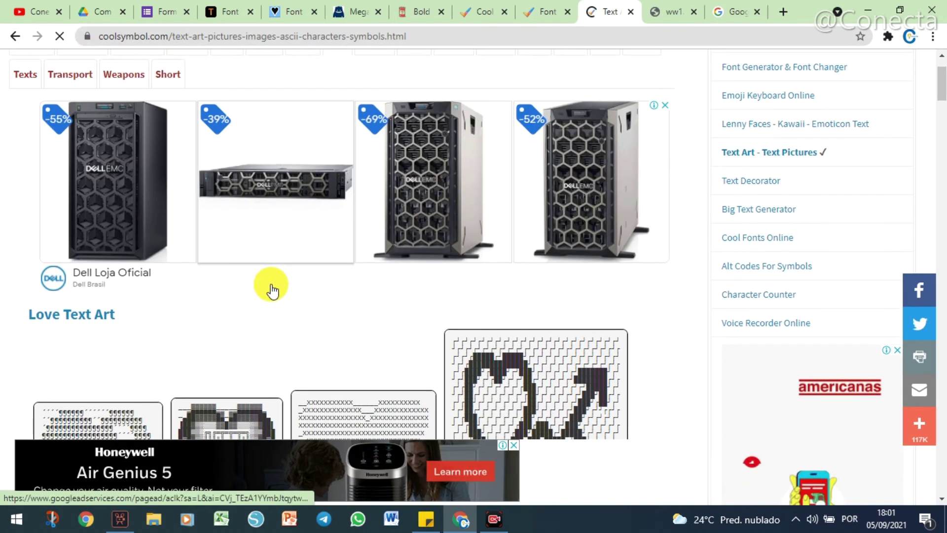
# Step: Look through the Love text art pictures on the Text Art page, including the heart, kiss and love-themed designs
pyautogui.scroll(-5, 269, 285)
pyautogui.scroll(2, 270, 283)
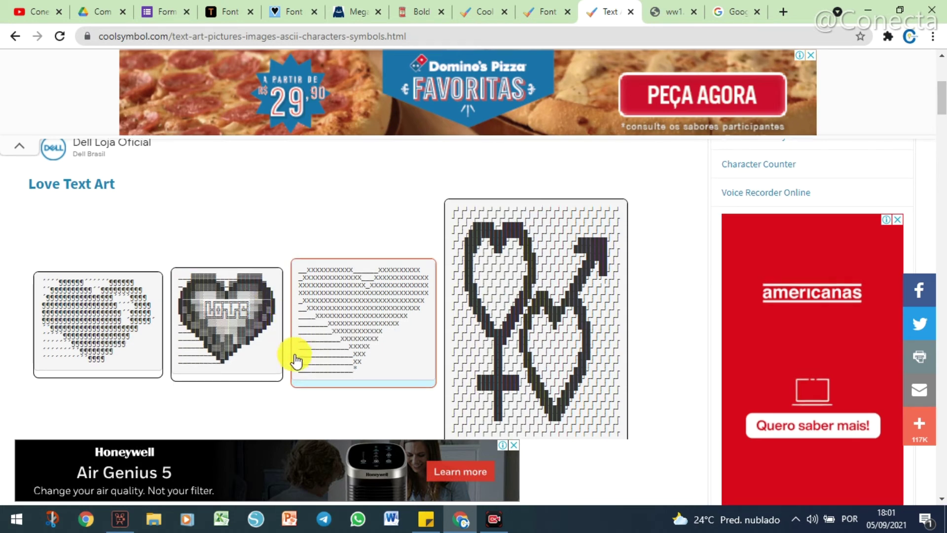
pyautogui.scroll(-3, 296, 360)
pyautogui.scroll(2, 296, 360)
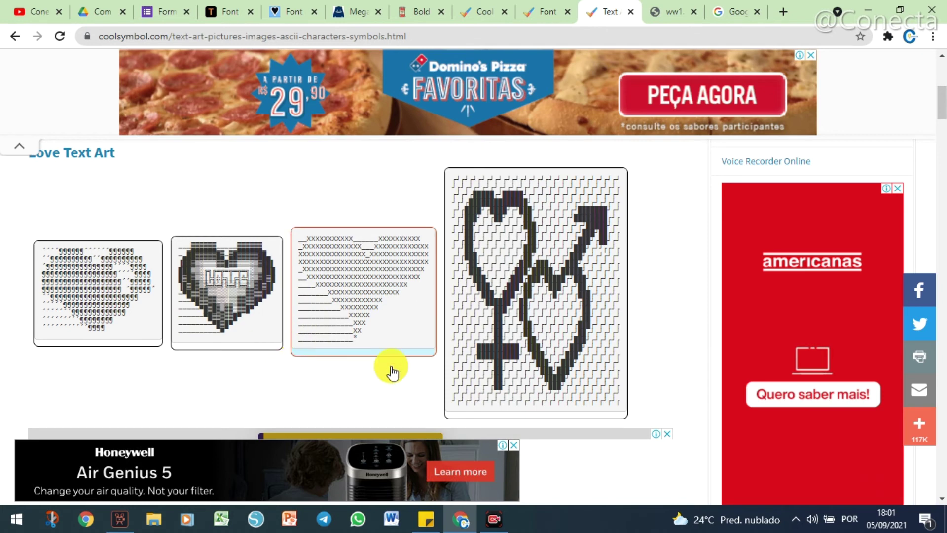
pyautogui.scroll(-4, 523, 326)
pyautogui.scroll(-13, 526, 342)
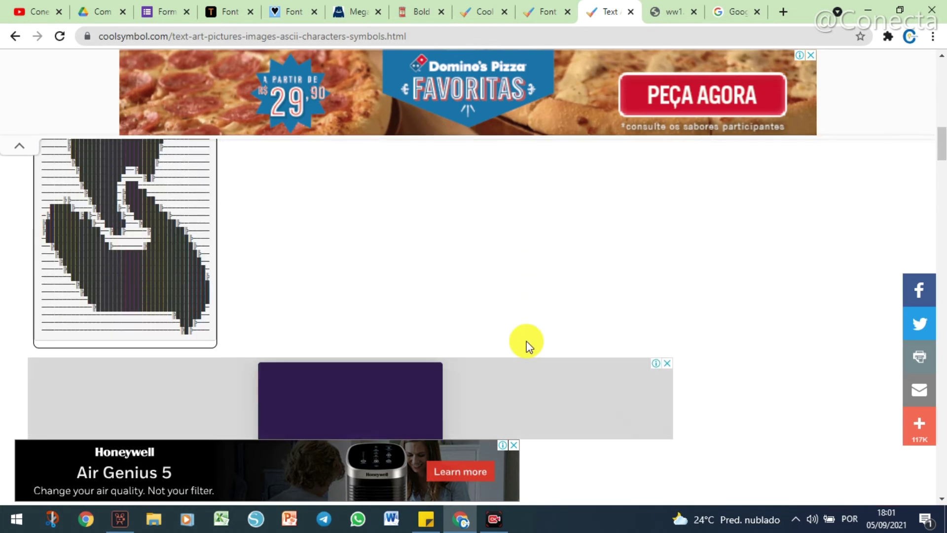
pyautogui.scroll(-8, 525, 341)
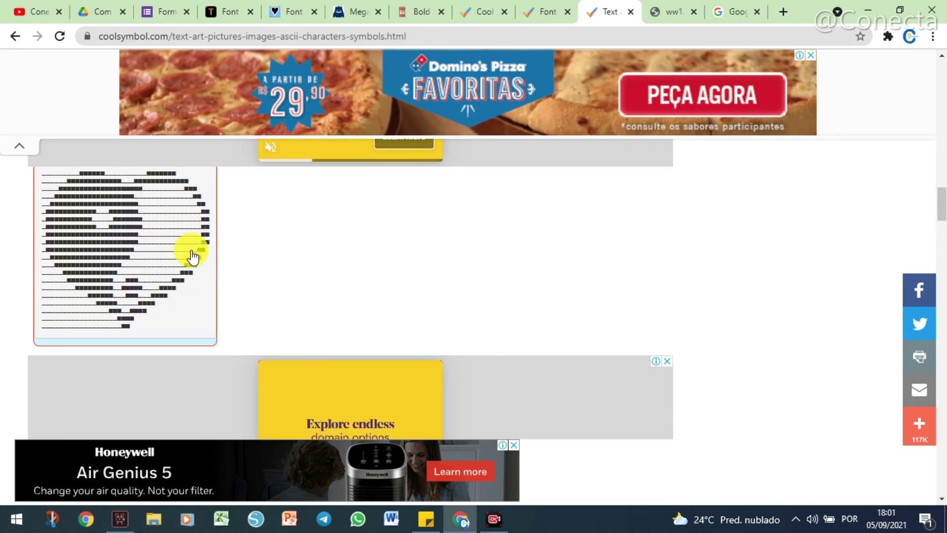
pyautogui.scroll(-5, 413, 308)
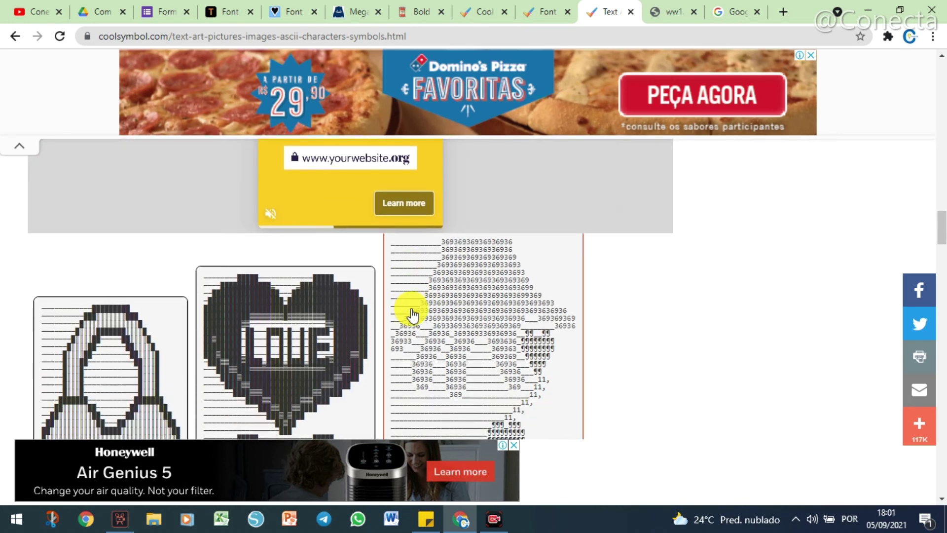
pyautogui.scroll(-8, 413, 313)
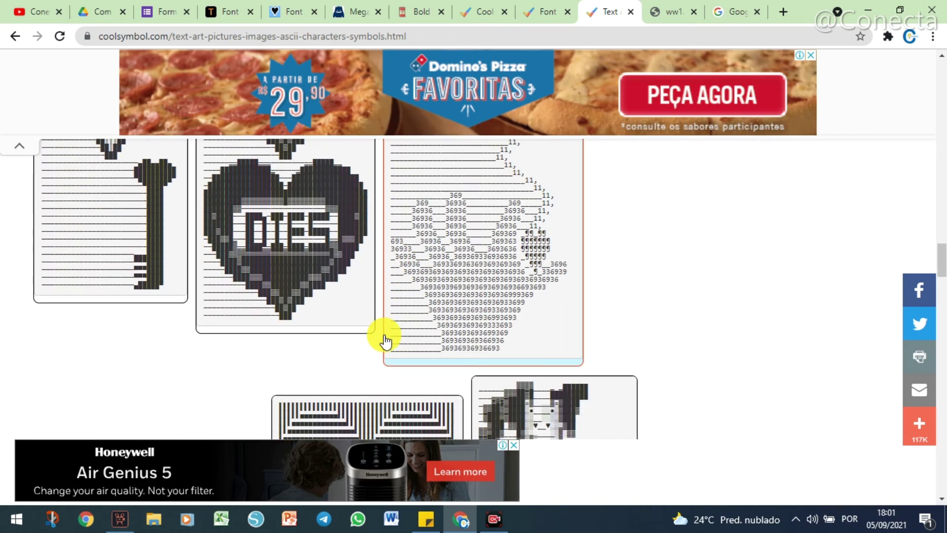
pyautogui.scroll(5, 385, 340)
pyautogui.scroll(-9, 386, 340)
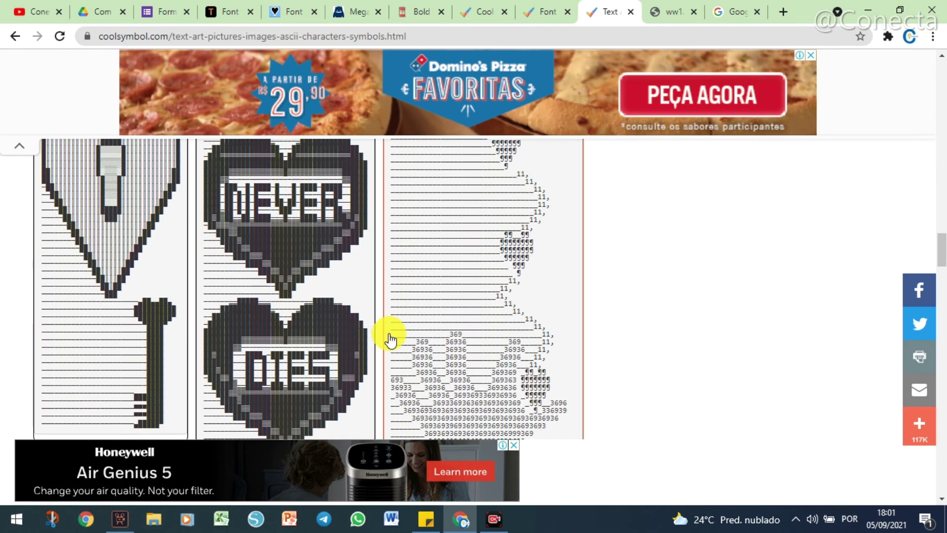
pyautogui.scroll(-3, 391, 349)
pyautogui.scroll(-12, 391, 348)
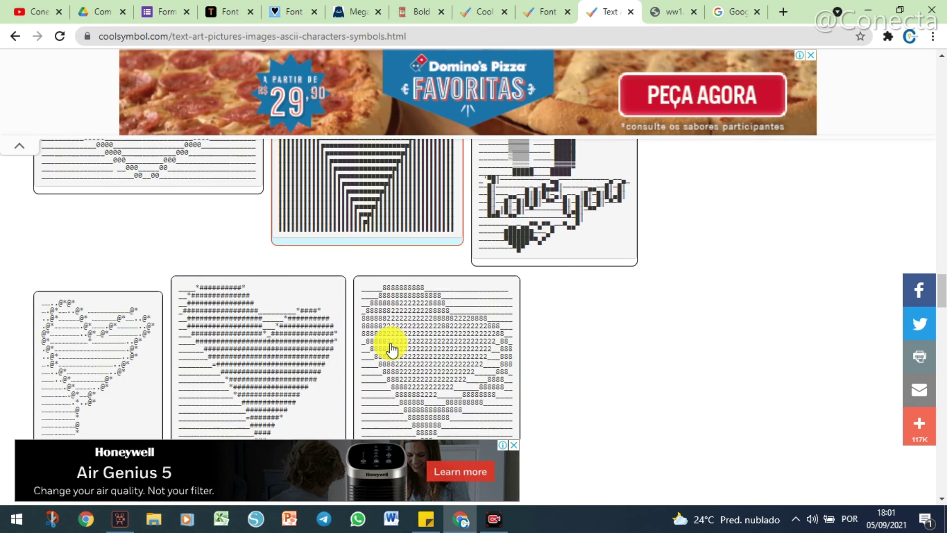
pyautogui.scroll(-8, 394, 350)
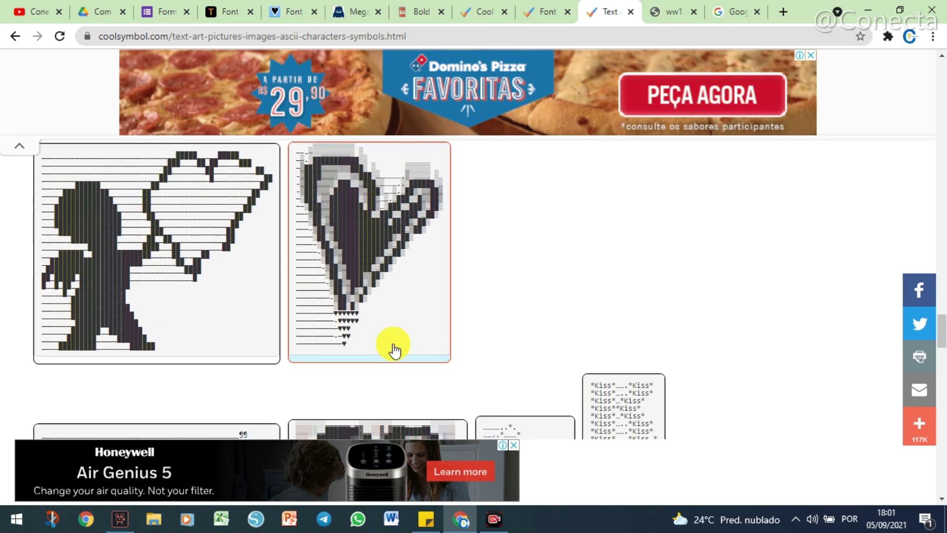
pyautogui.scroll(-2, 394, 351)
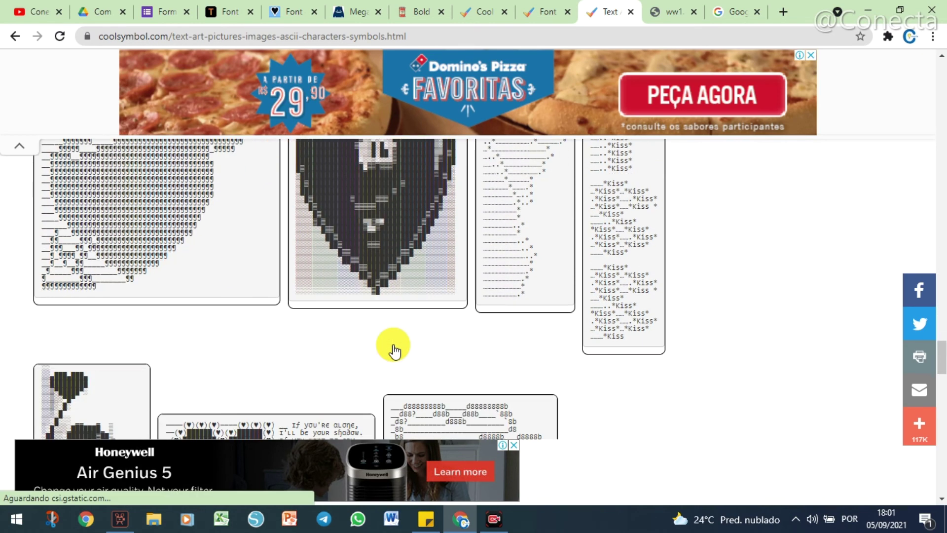
pyautogui.scroll(-9, 394, 350)
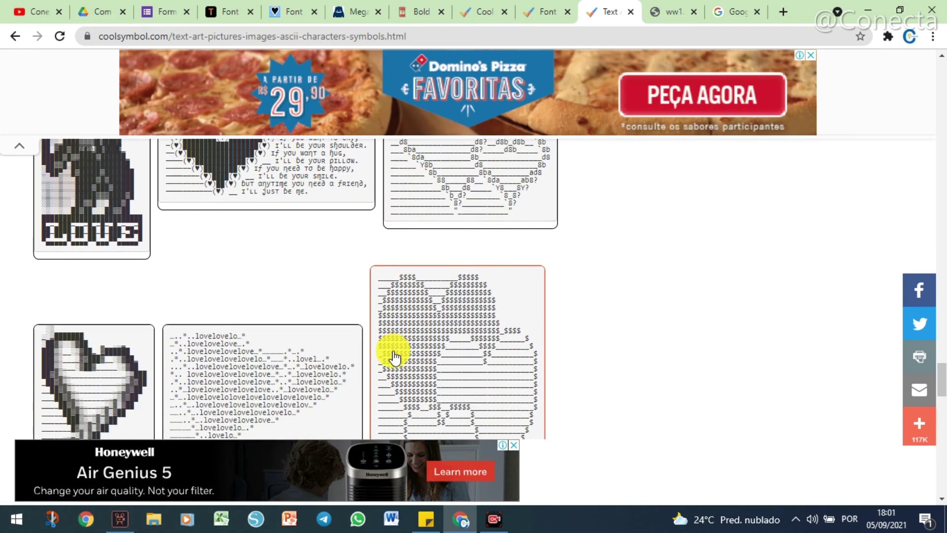
pyautogui.scroll(-3, 542, 382)
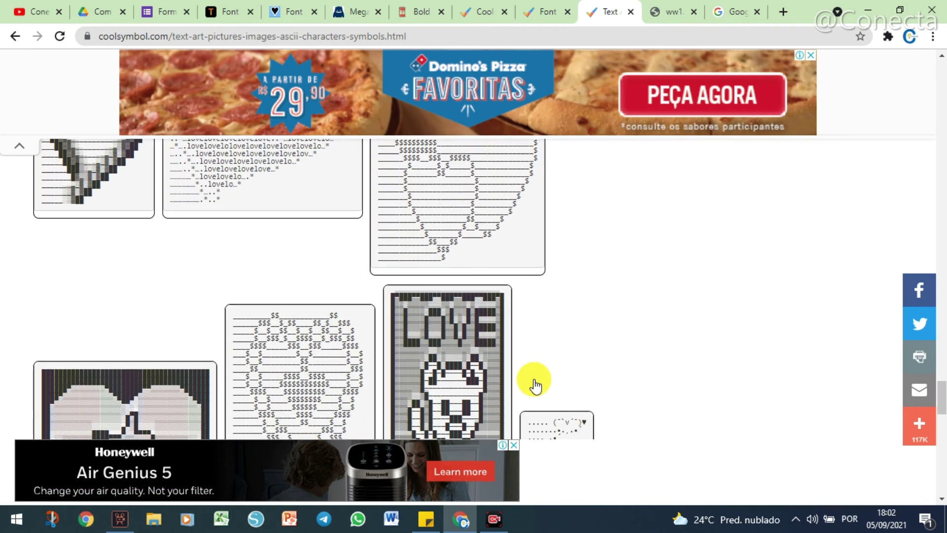
pyautogui.scroll(-3, 535, 385)
pyautogui.scroll(-15, 533, 370)
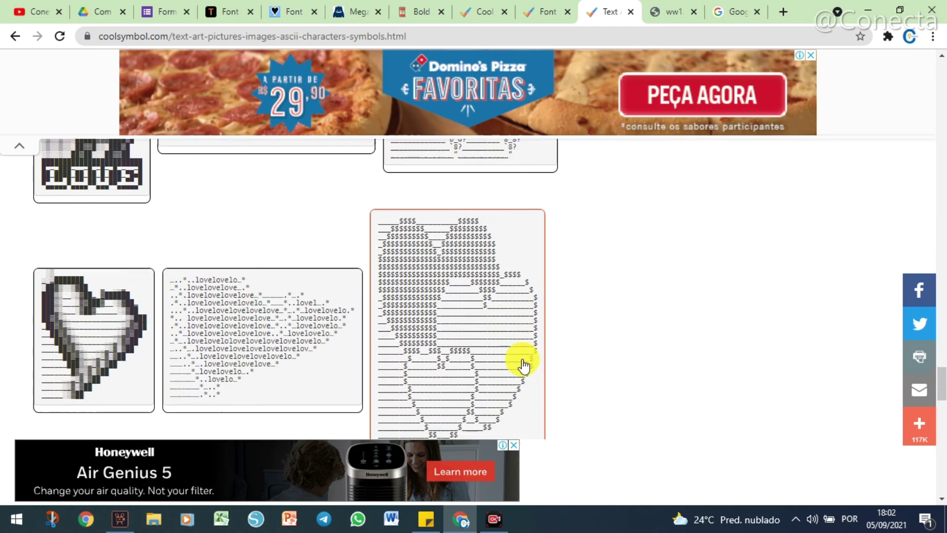
pyautogui.scroll(-15, 516, 351)
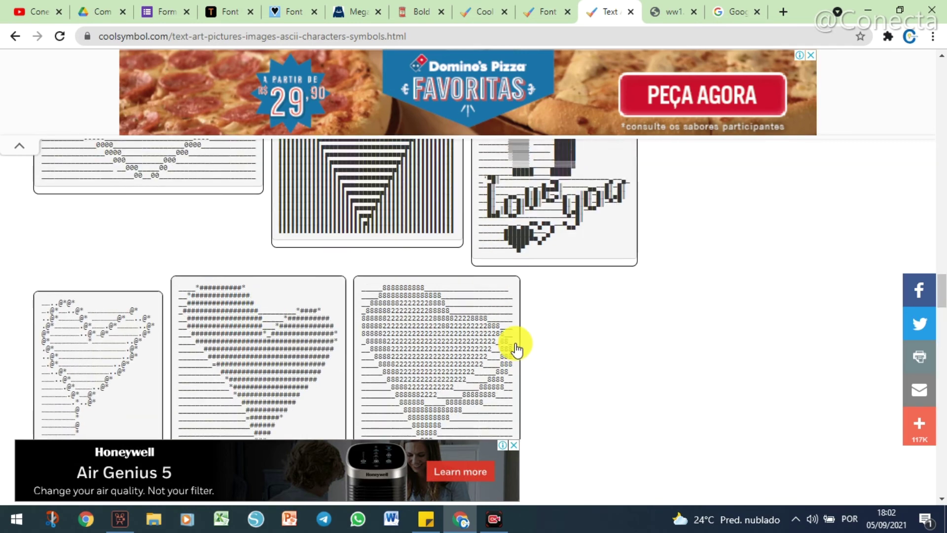
# Step: Copy the tall Love text art drawn with 369 digits, beside the LOVE NEVER DIES hearts
pyautogui.scroll(5, 514, 347)
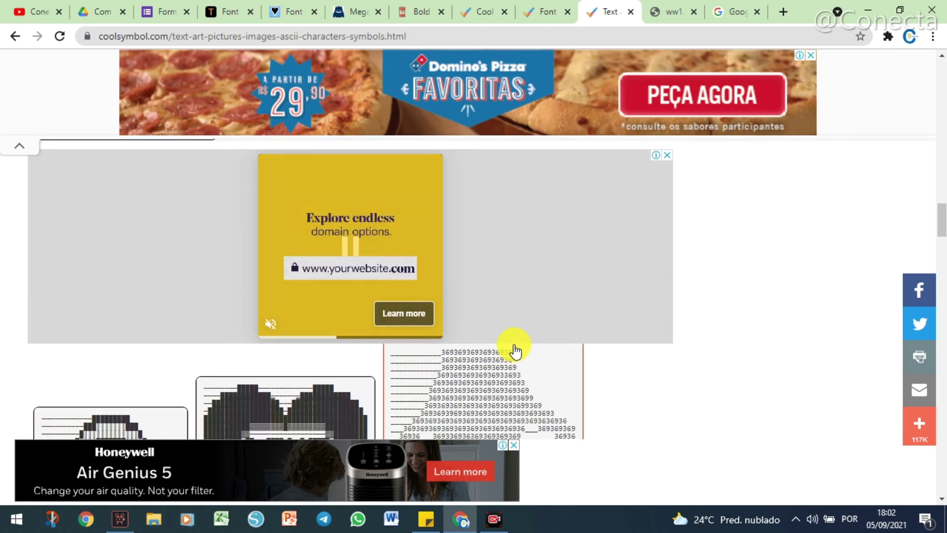
pyautogui.scroll(-3, 512, 343)
pyautogui.rightClick(483, 258)
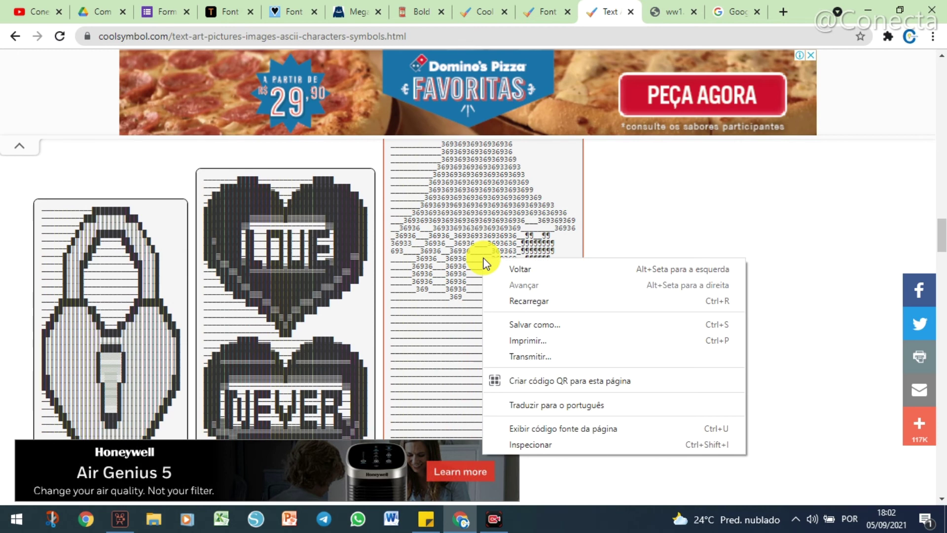
pyautogui.click(479, 255)
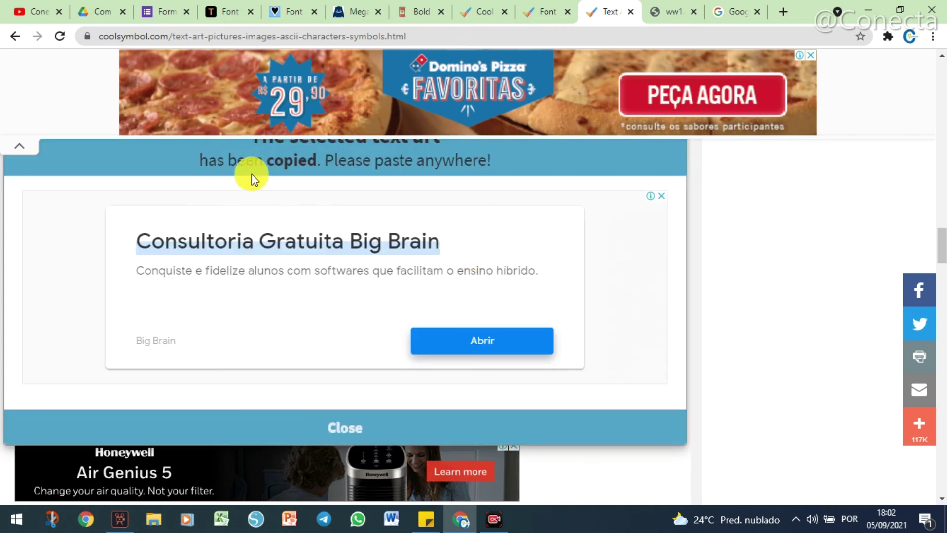
# Step: Switch to the Google Forms editor and delete the Sem título item below the Geografia question
pyautogui.click(148, 11)
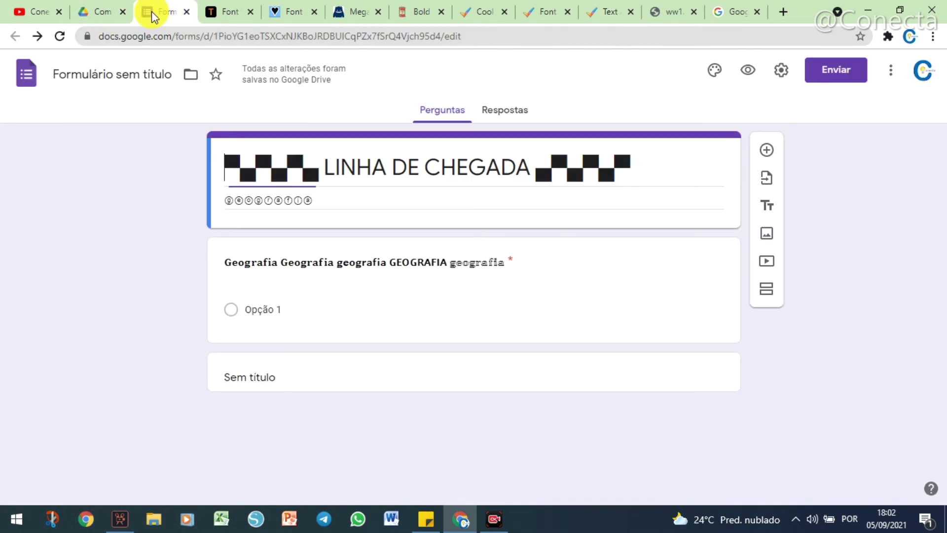
pyautogui.click(433, 383)
pyautogui.click(690, 390)
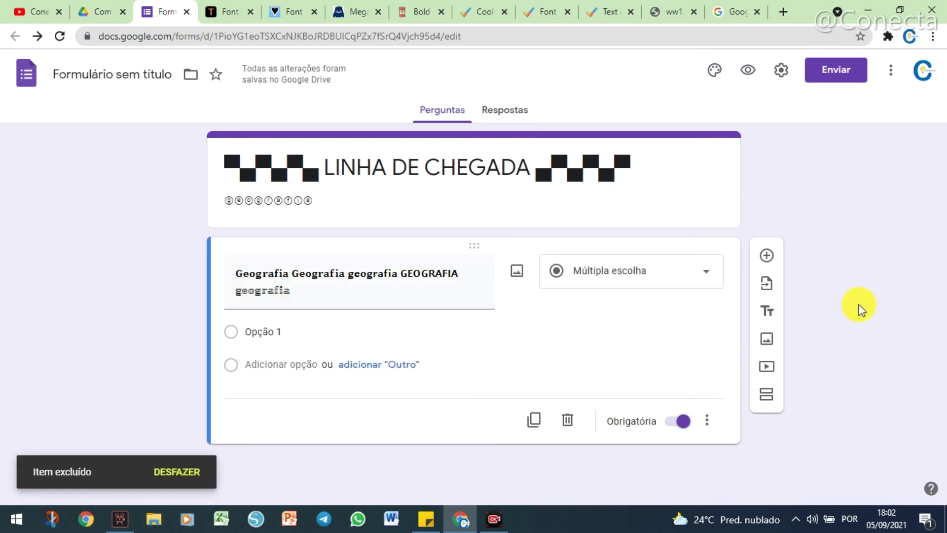
# Step: Add a title and description block below the Geografia question and paste the copied text art into its description
pyautogui.click(767, 312)
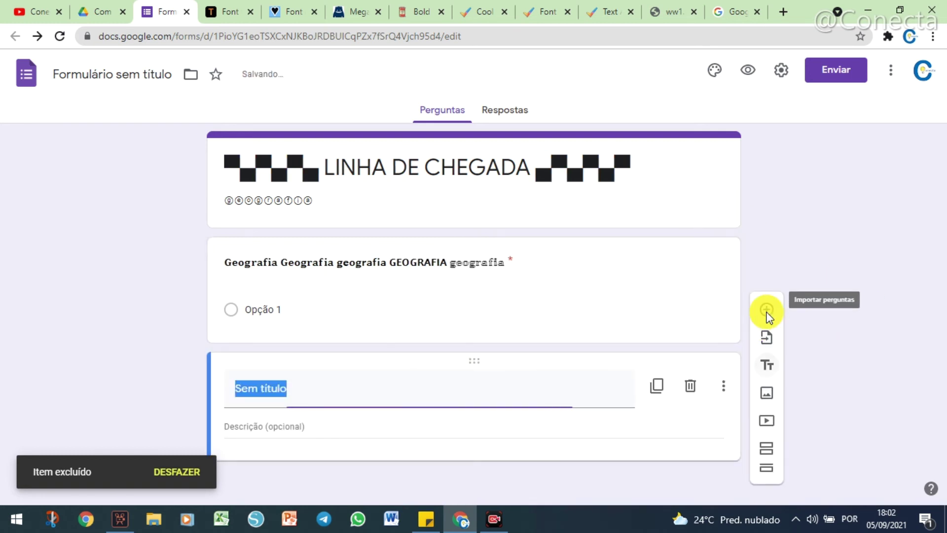
pyautogui.click(244, 433)
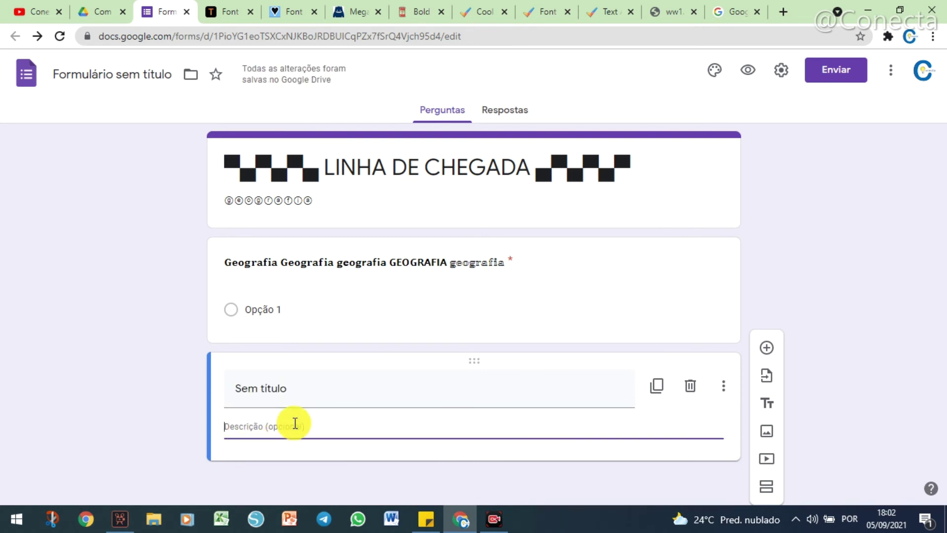
pyautogui.hotkey('ctrl', 'v')
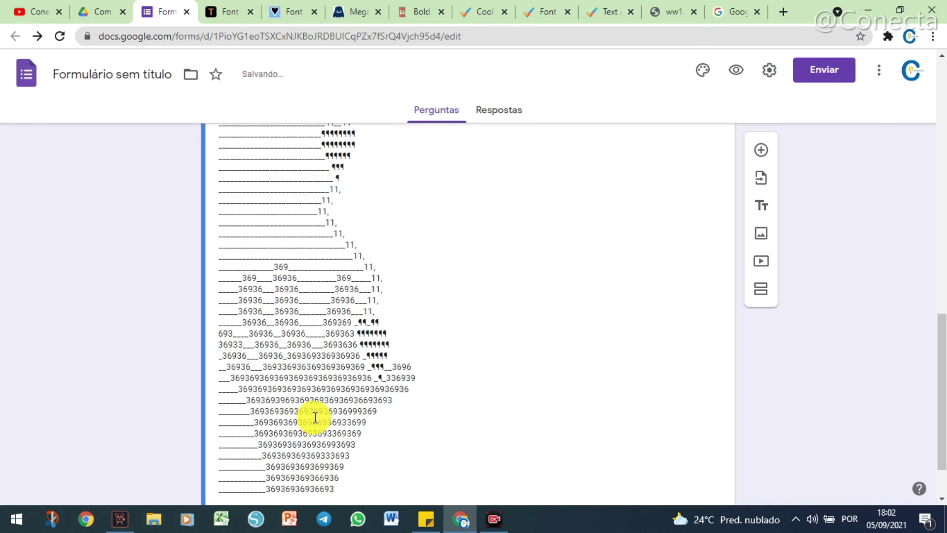
pyautogui.scroll(-1, 316, 422)
pyautogui.scroll(10, 327, 432)
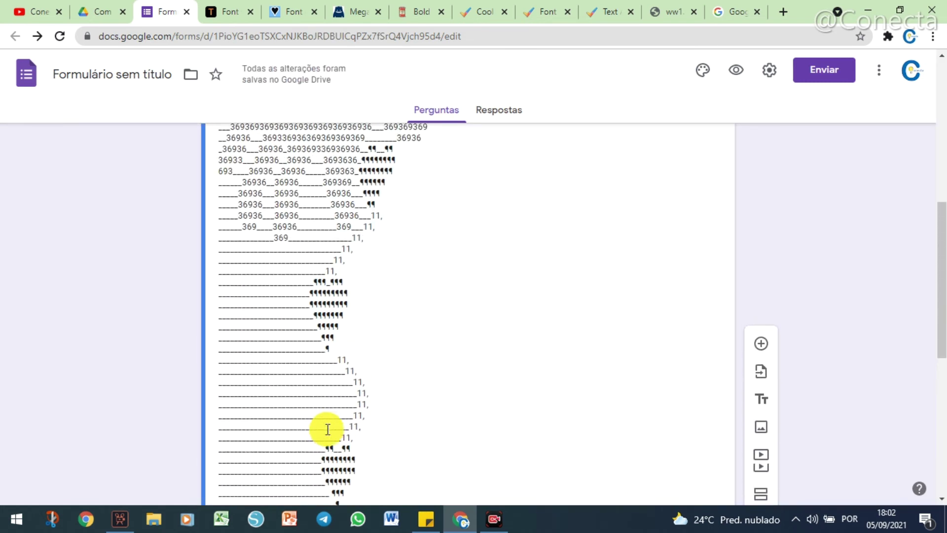
pyautogui.scroll(2, 313, 417)
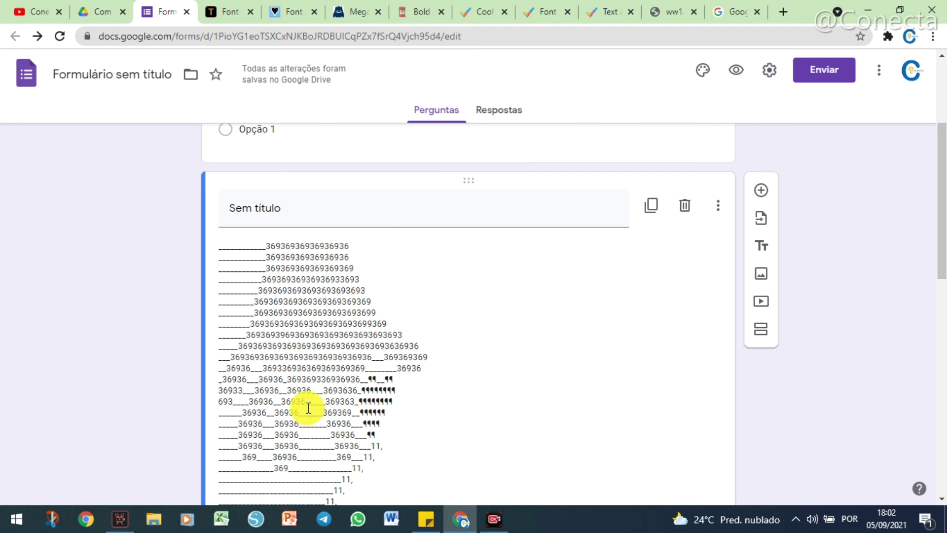
# Step: Add a multiple-choice question below the text art block and paste the same text art as its question text
pyautogui.click(761, 192)
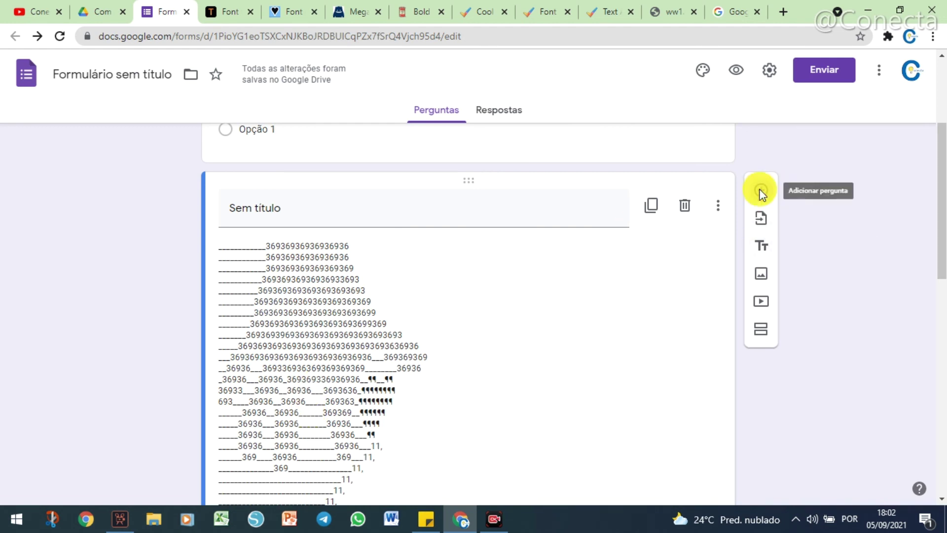
pyautogui.scroll(-15, 499, 387)
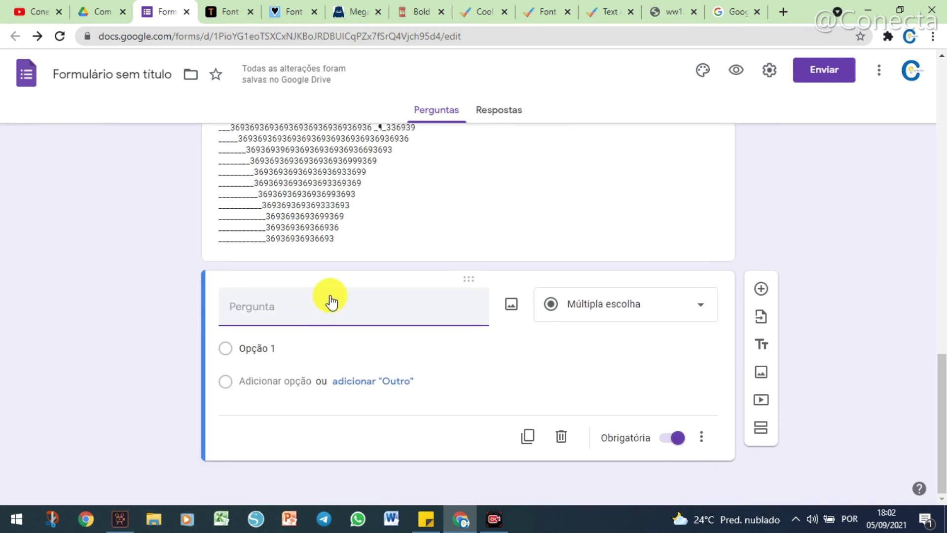
pyautogui.hotkey('ctrl', 'v')
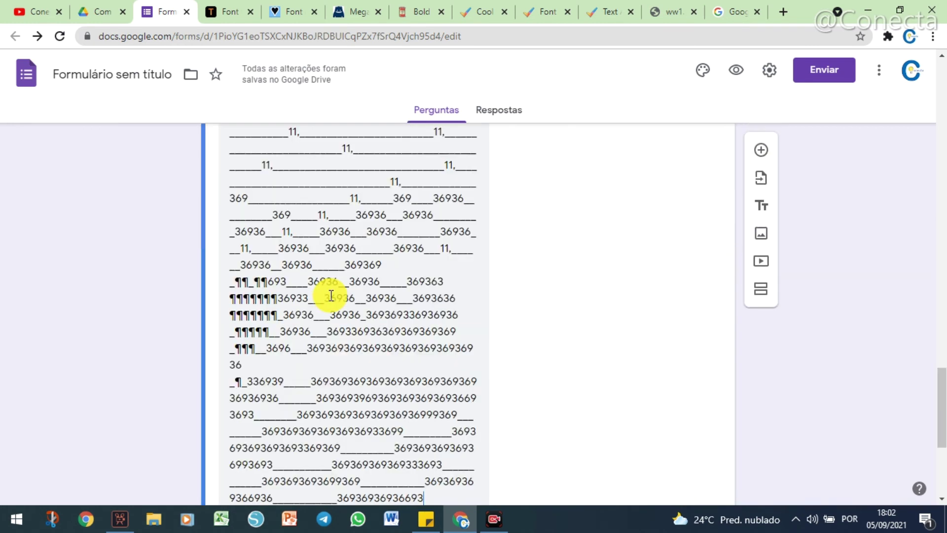
pyautogui.scroll(10, 368, 408)
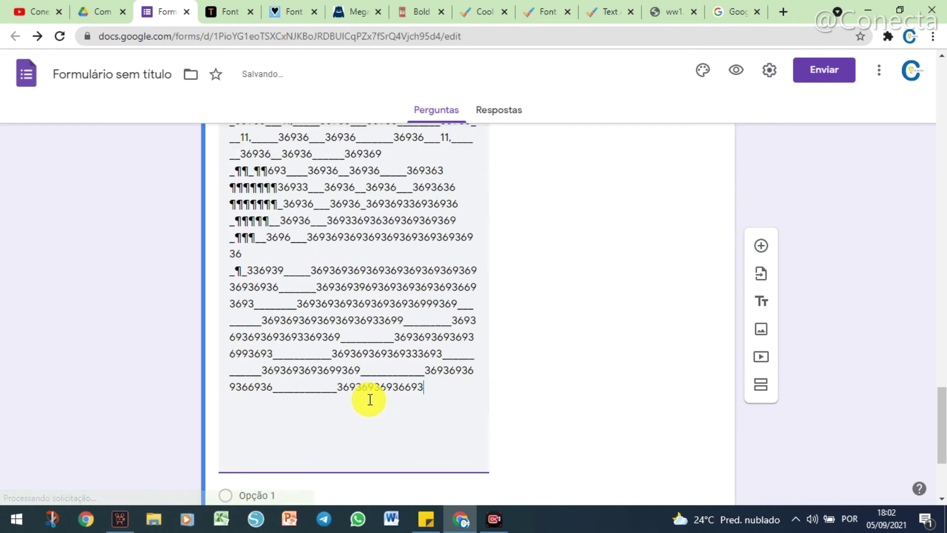
pyautogui.scroll(10, 370, 399)
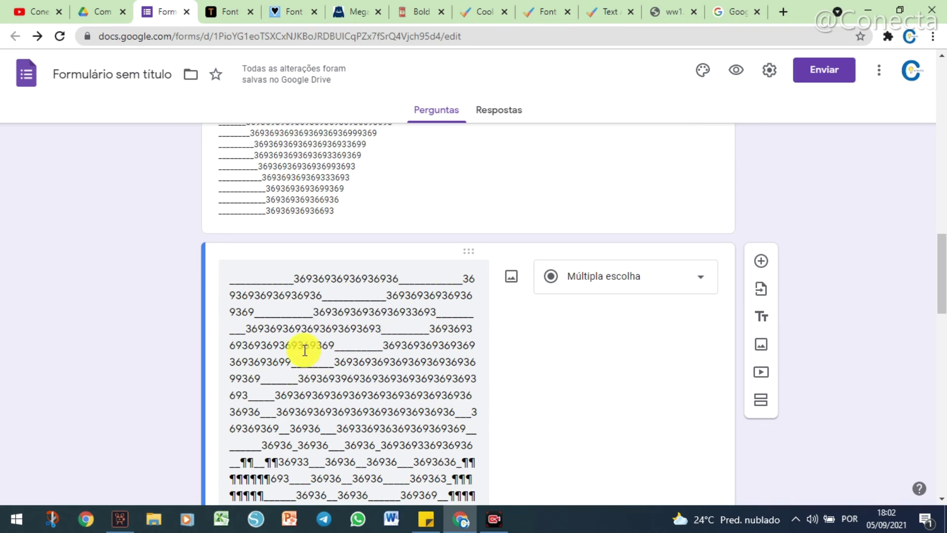
pyautogui.scroll(4, 381, 383)
pyautogui.scroll(-15, 383, 383)
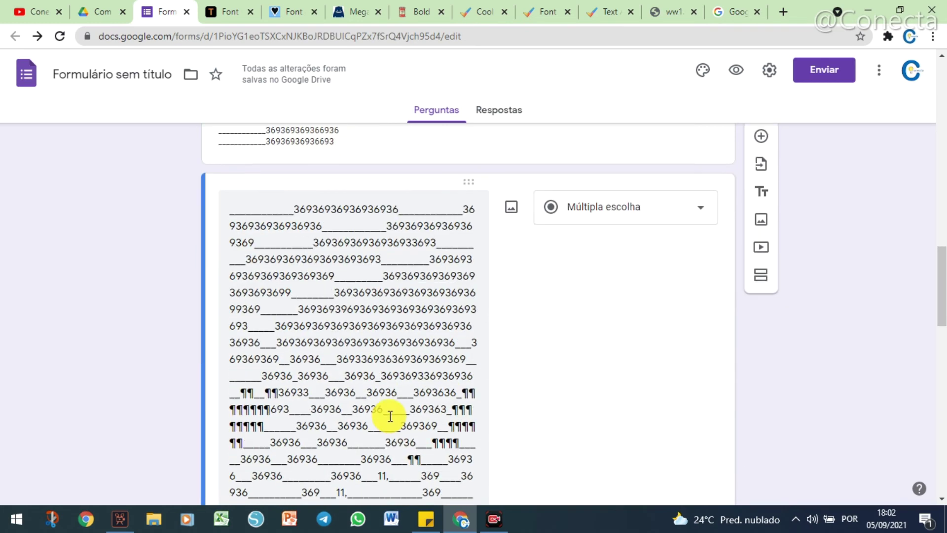
pyautogui.scroll(10, 396, 432)
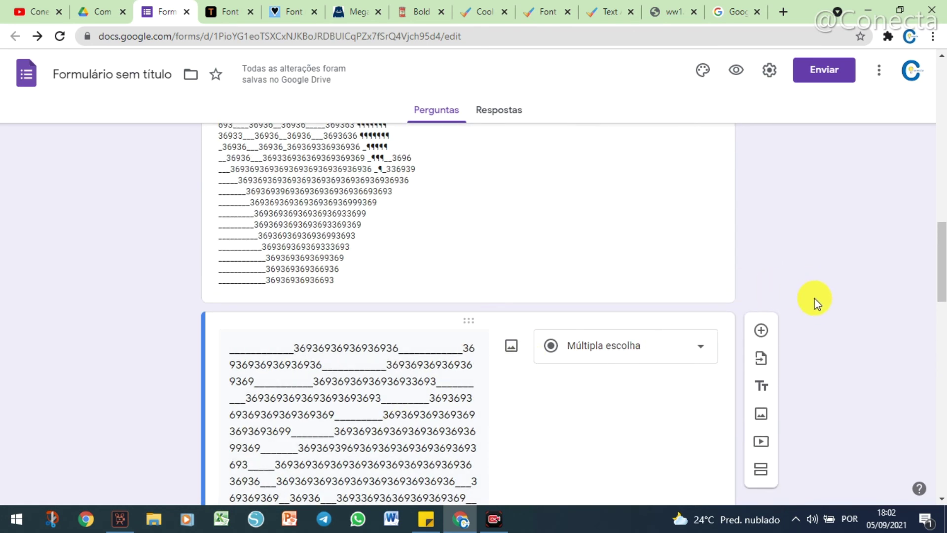
# Step: Preview the form and compare how the text art is laid out in the description and in the question text
pyautogui.scroll(10, 812, 298)
pyautogui.scroll(5, 804, 299)
pyautogui.click(344, 286)
pyautogui.scroll(-10, 332, 359)
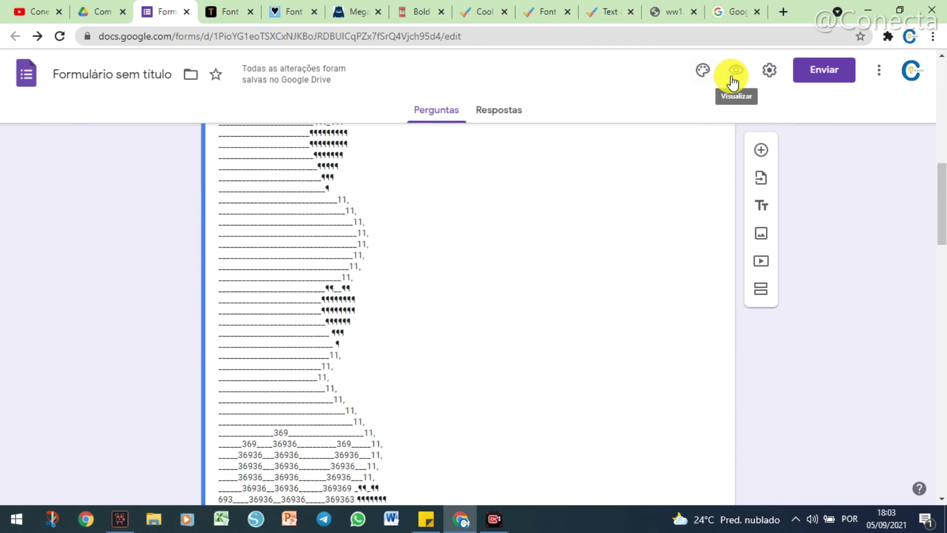
pyautogui.click(735, 71)
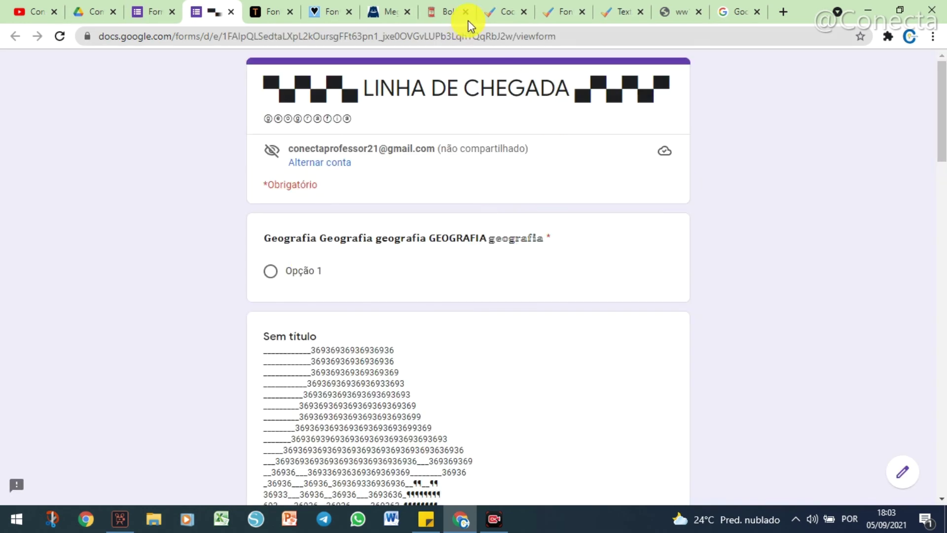
pyautogui.scroll(-7, 586, 194)
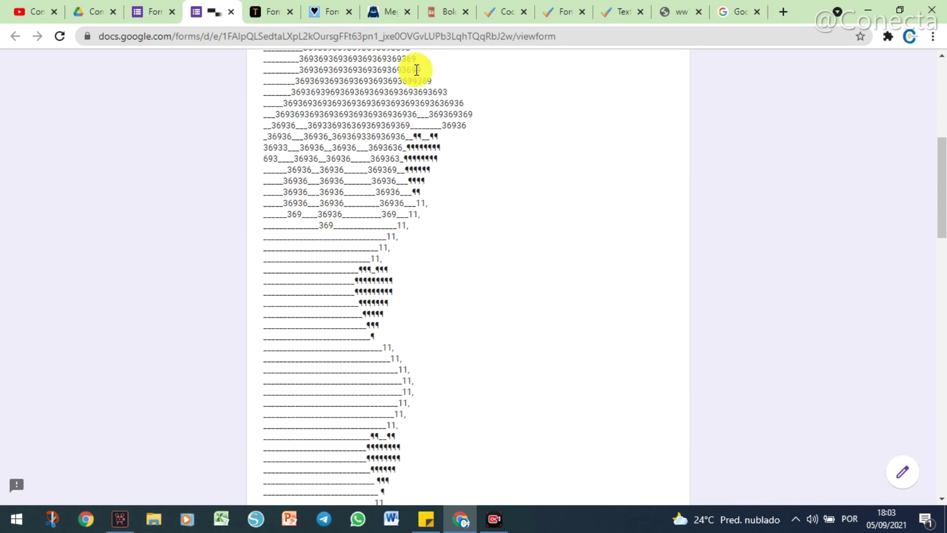
pyautogui.scroll(-10, 424, 271)
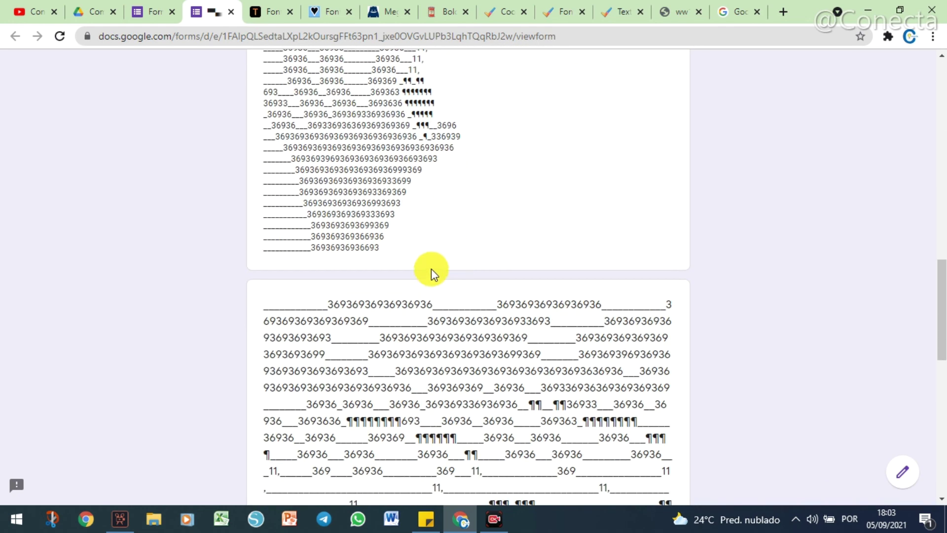
# Step: Review the text art in the form preview from the question text back to the form header, and close the preview
pyautogui.scroll(-3, 412, 241)
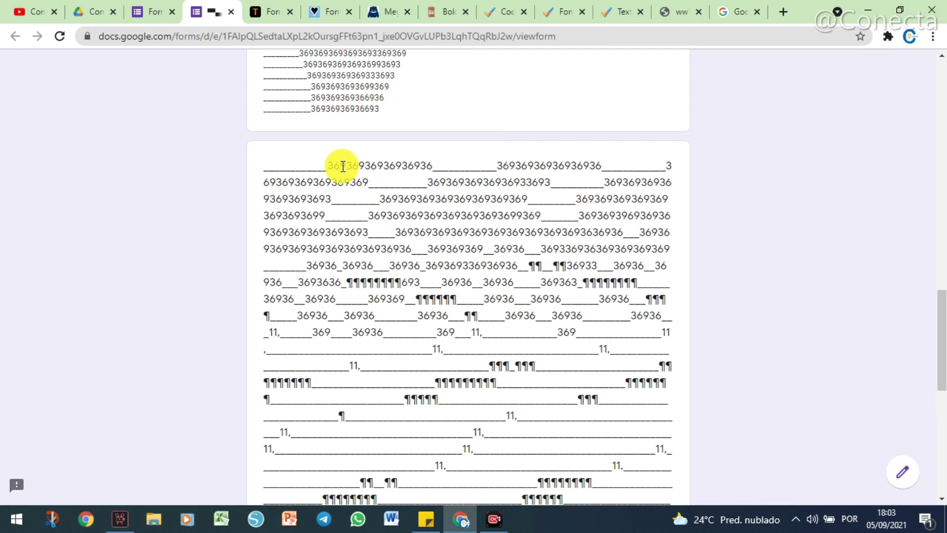
pyautogui.scroll(10, 429, 170)
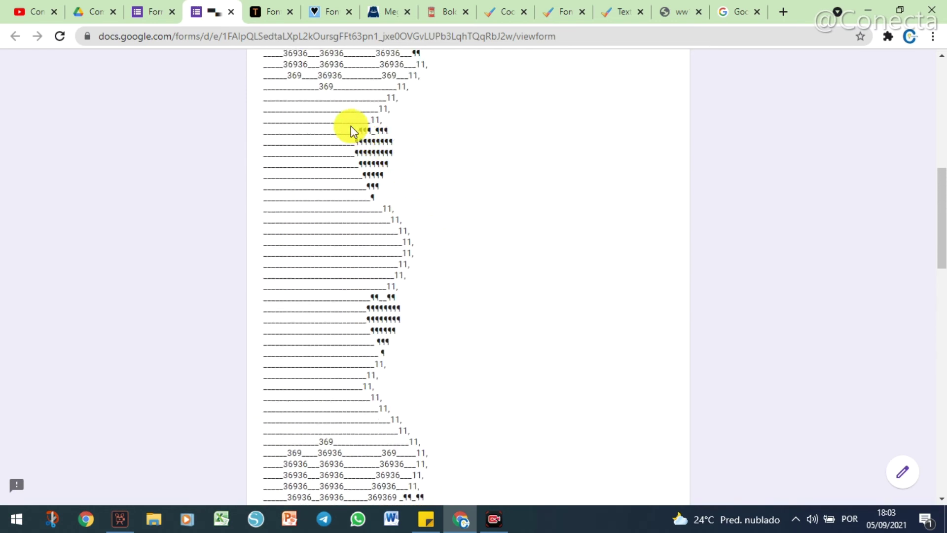
pyautogui.scroll(7, 370, 137)
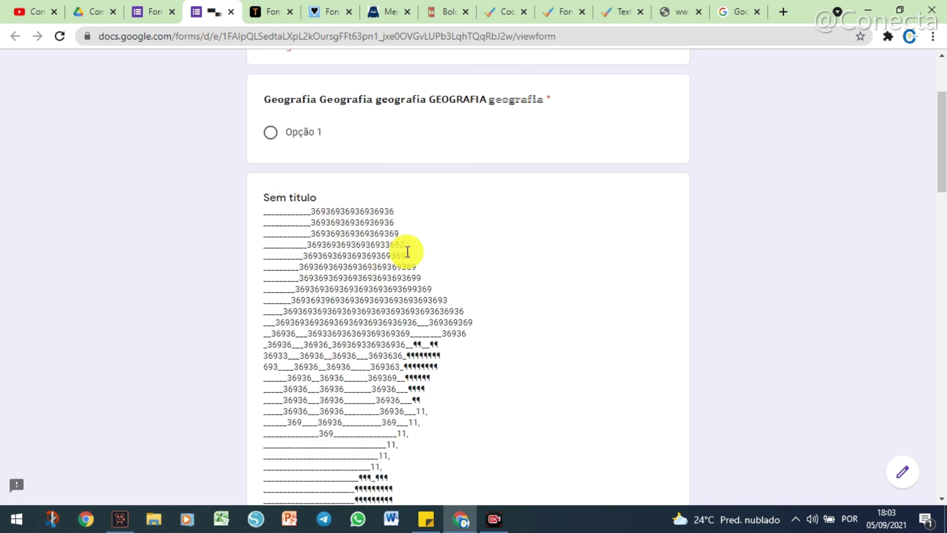
pyautogui.scroll(-8, 488, 427)
pyautogui.scroll(7, 488, 427)
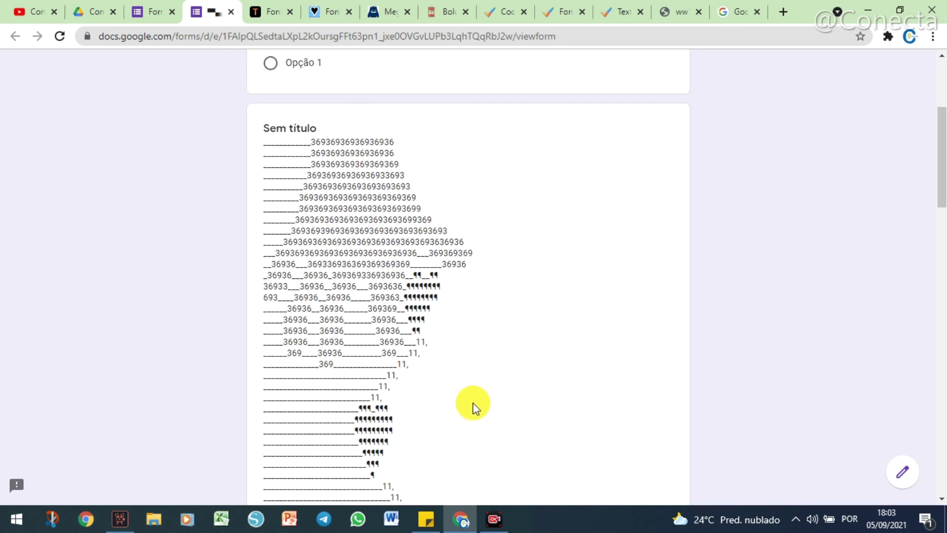
pyautogui.scroll(4, 474, 408)
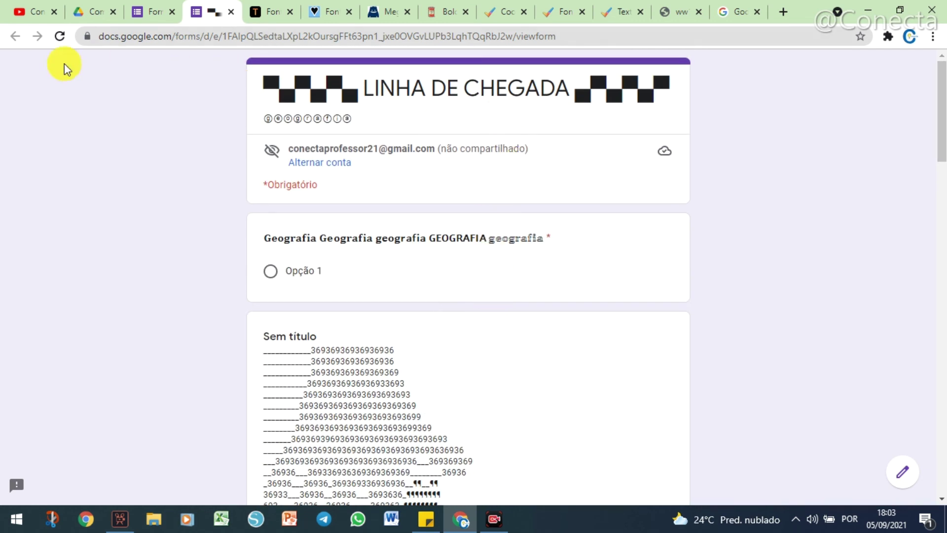
pyautogui.click(230, 12)
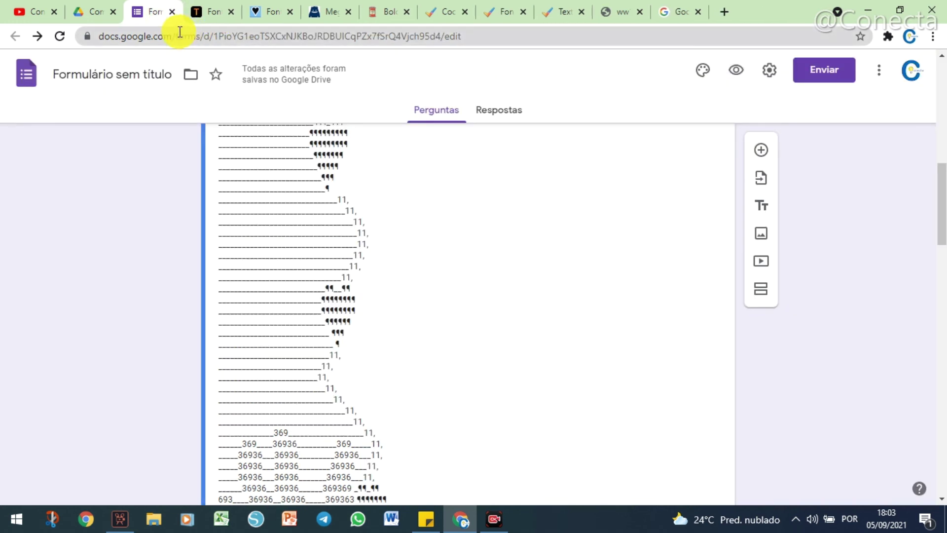
# Step: Inspect the text art in the form editor, selecting it in the description and in the multiple-choice question, and return to the form header
pyautogui.hotkey('ctrl', 'a')
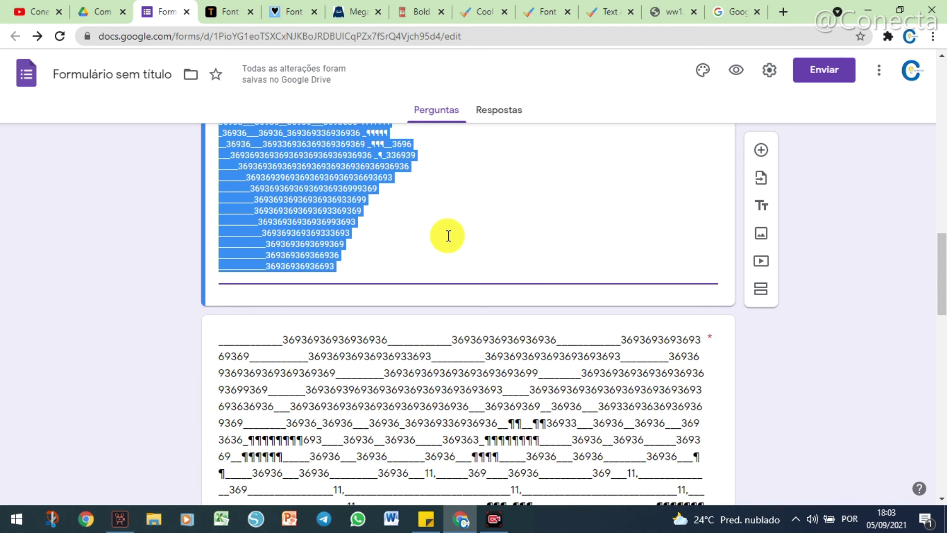
pyautogui.scroll(-3, 449, 235)
pyautogui.click(443, 259)
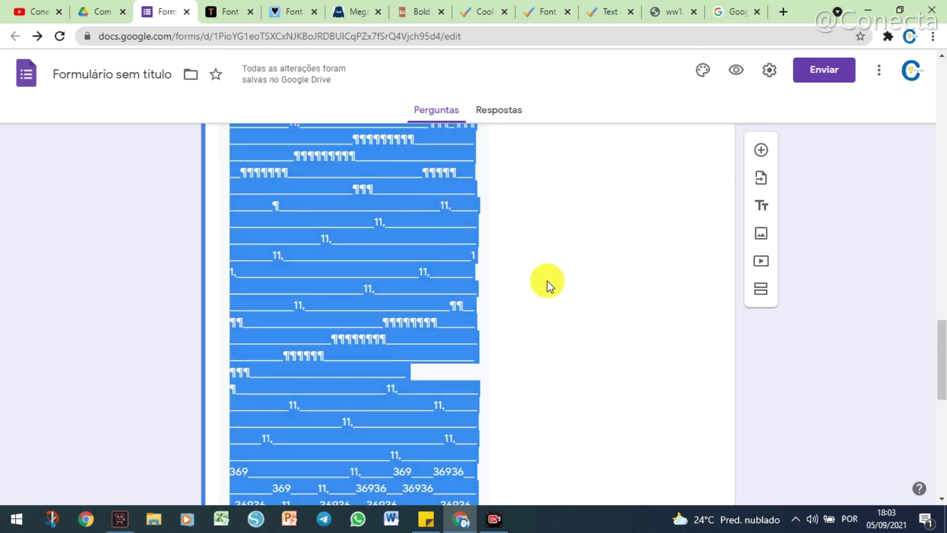
pyautogui.scroll(4, 552, 288)
pyautogui.scroll(5, 554, 292)
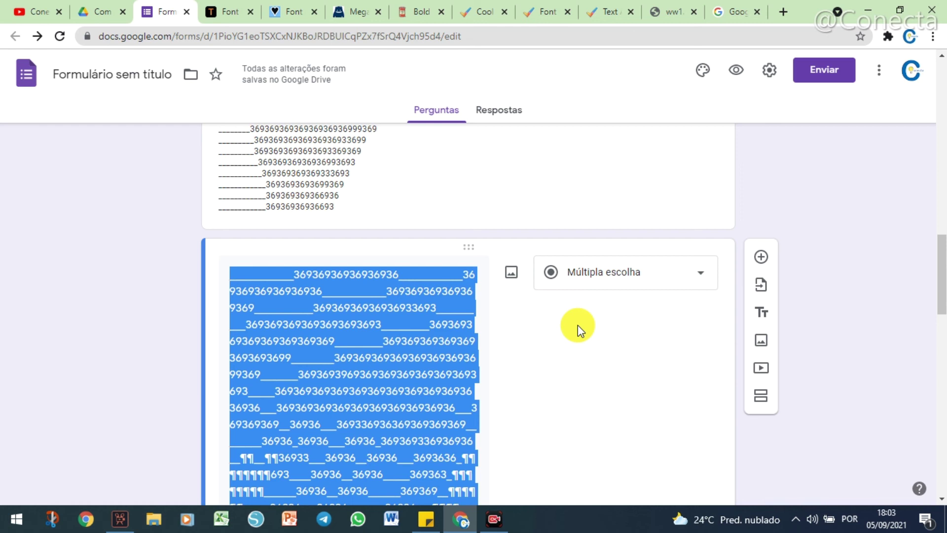
pyautogui.scroll(1, 173, 318)
pyautogui.click(173, 318)
pyautogui.click(535, 400)
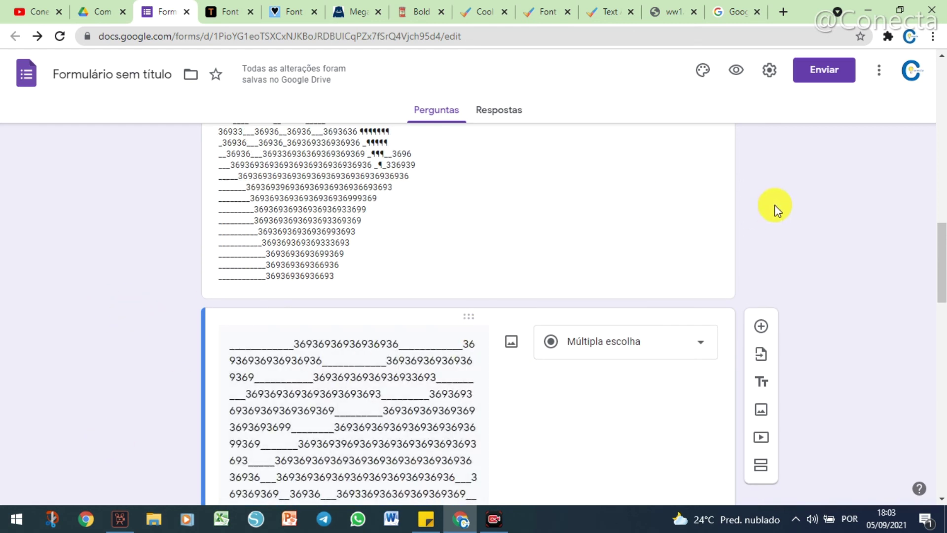
pyautogui.scroll(1, 773, 223)
pyautogui.scroll(15, 773, 224)
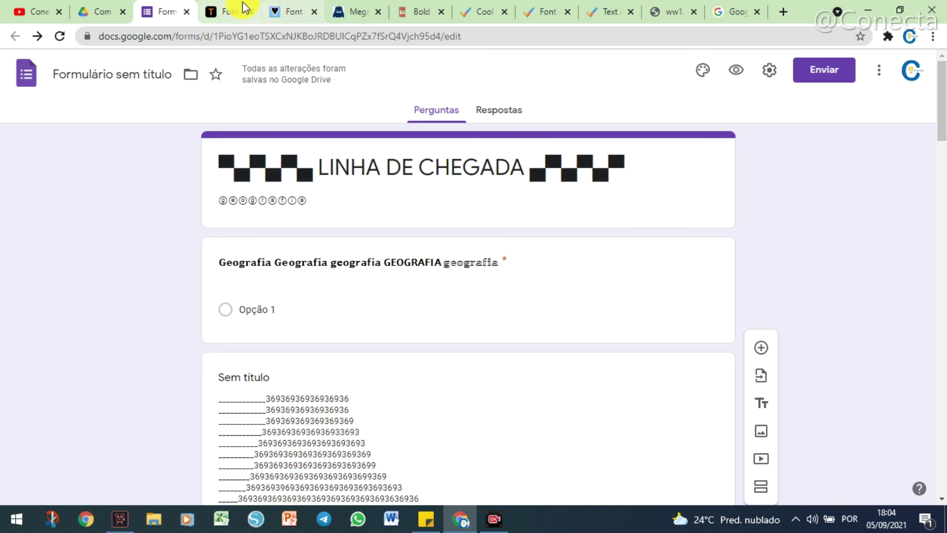
# Step: Revisit the Tell.wtf page and the FSymbols font generator with its geografia sample text
pyautogui.click(223, 13)
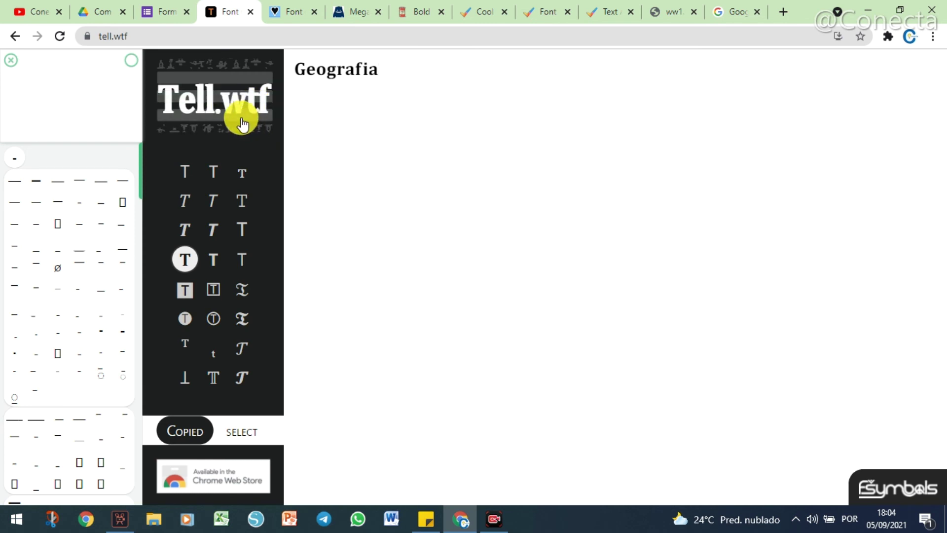
pyautogui.click(289, 14)
pyautogui.click(232, 351)
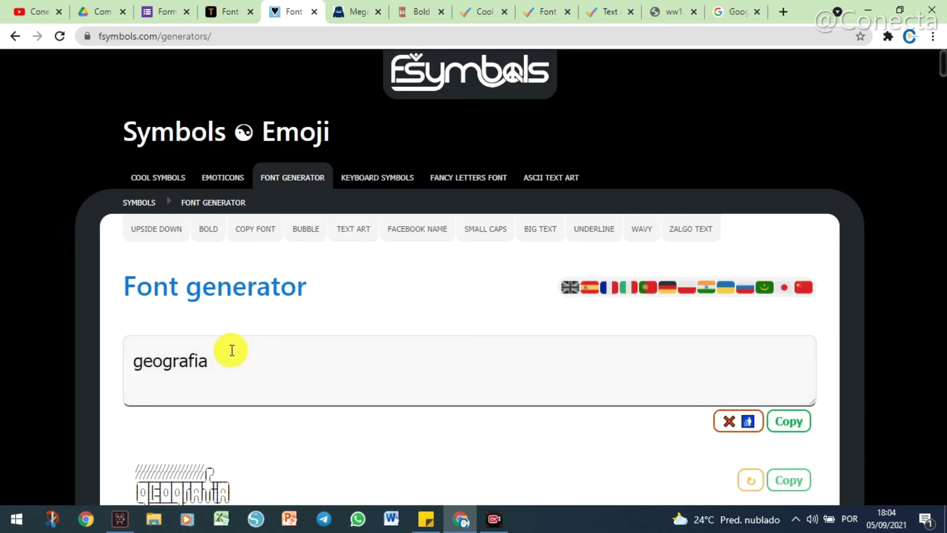